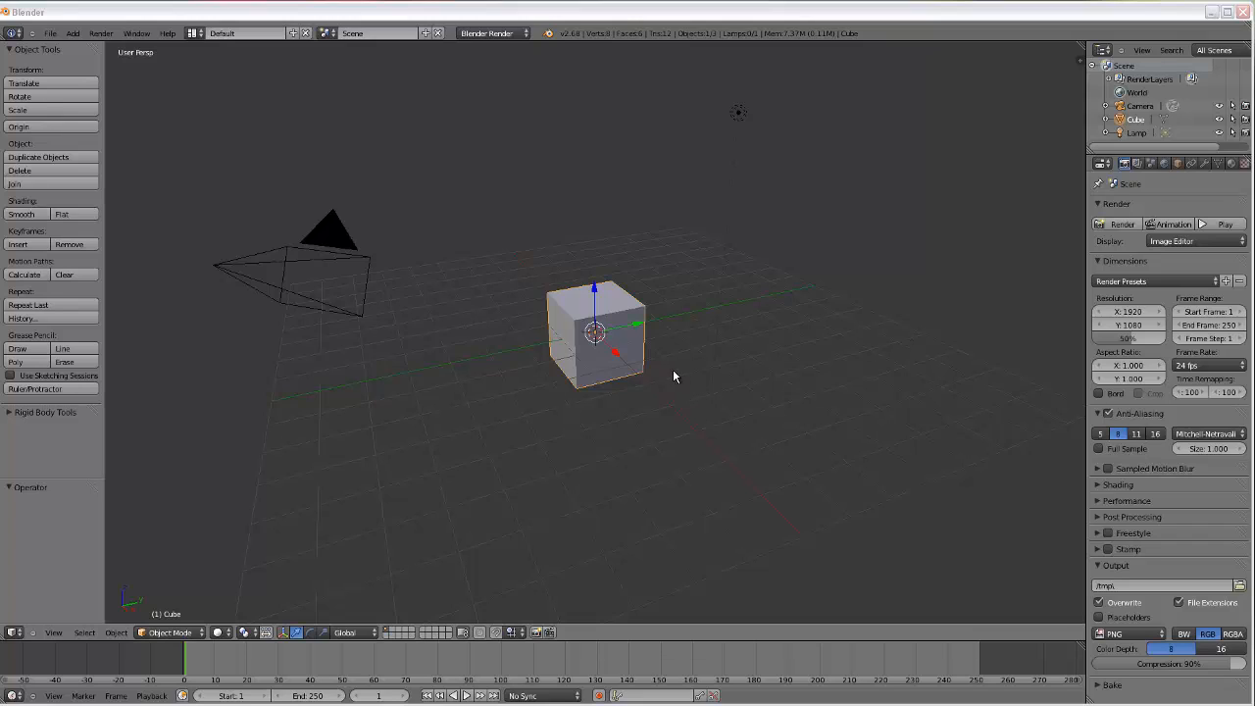
- Delete the default cube and add a plane mesh in its place
key(x)
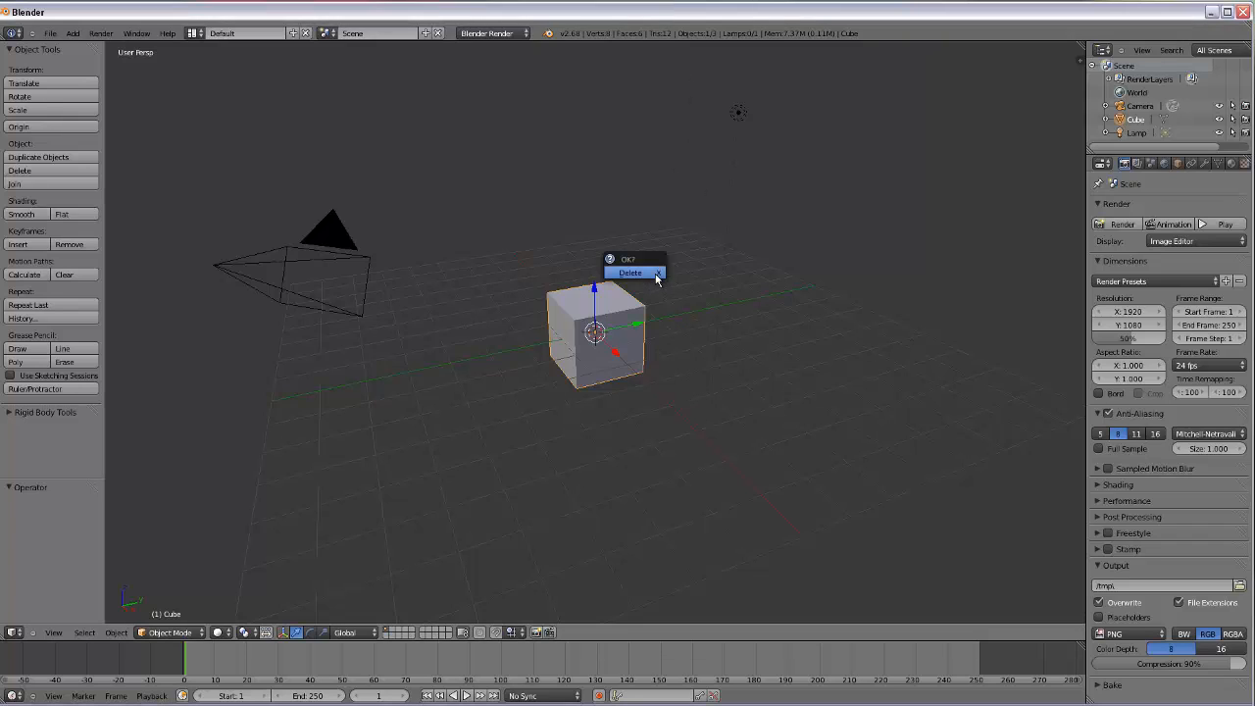
click(642, 277)
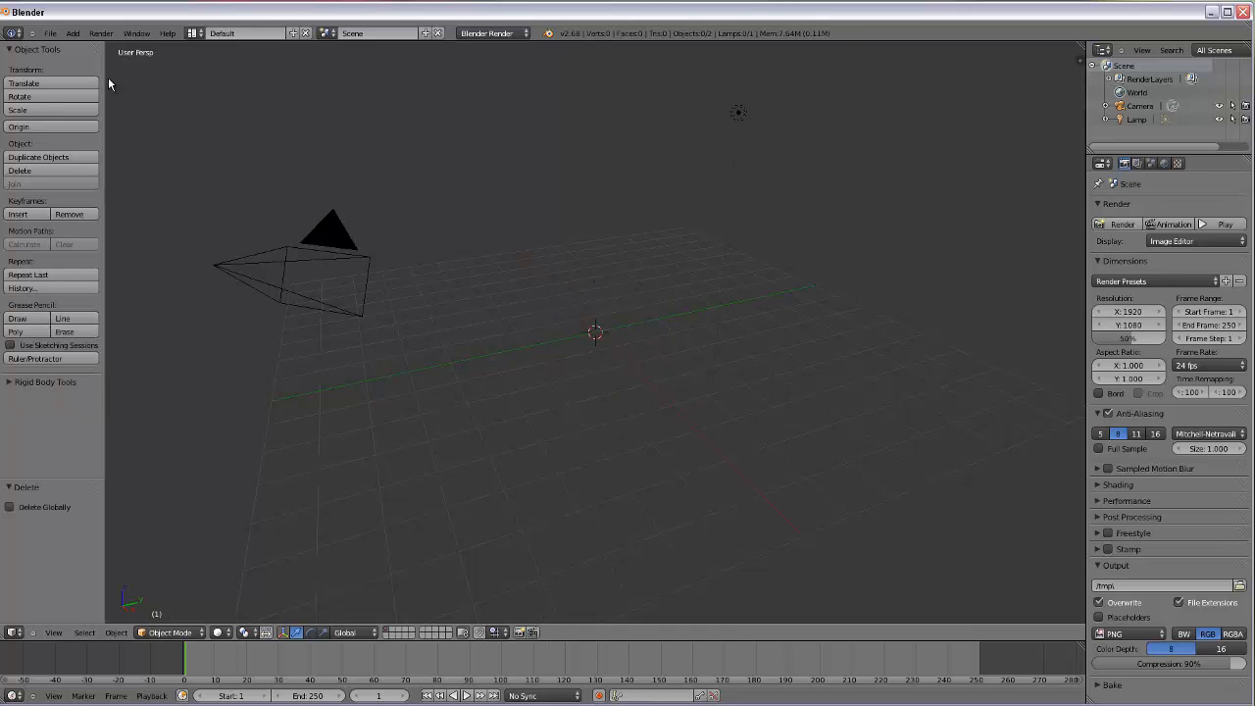
click(73, 33)
mouse_move(88, 49)
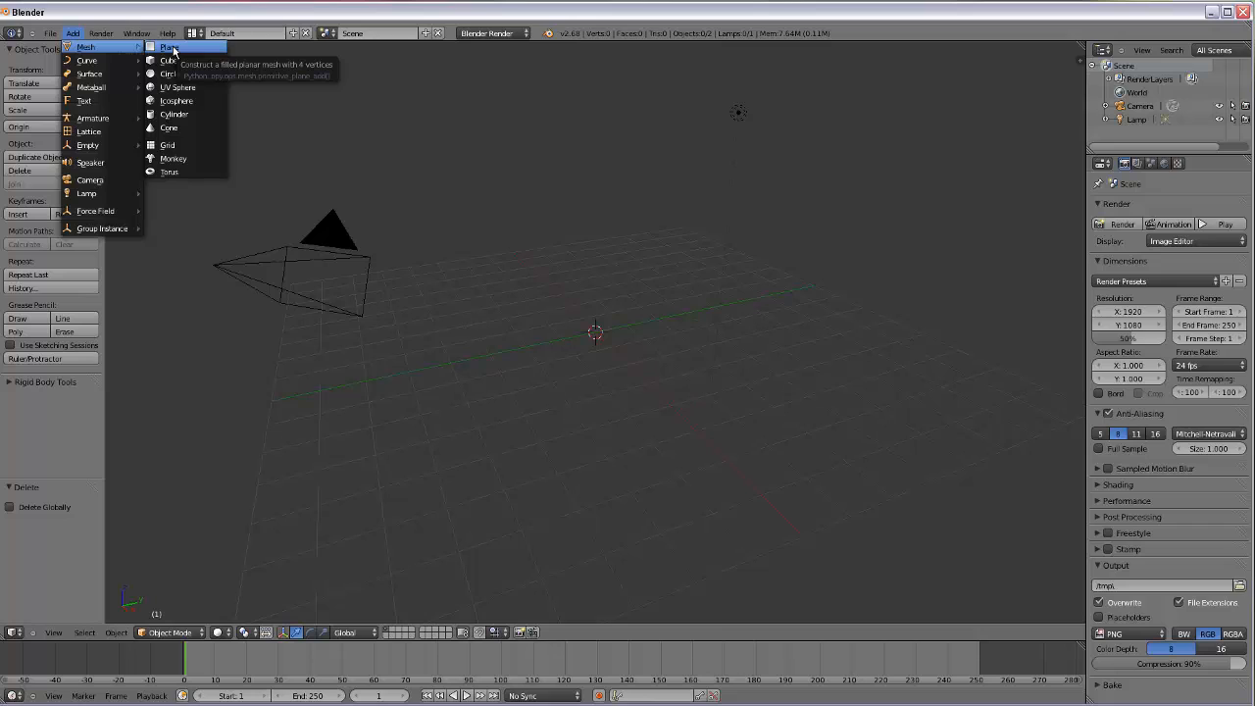
click(172, 50)
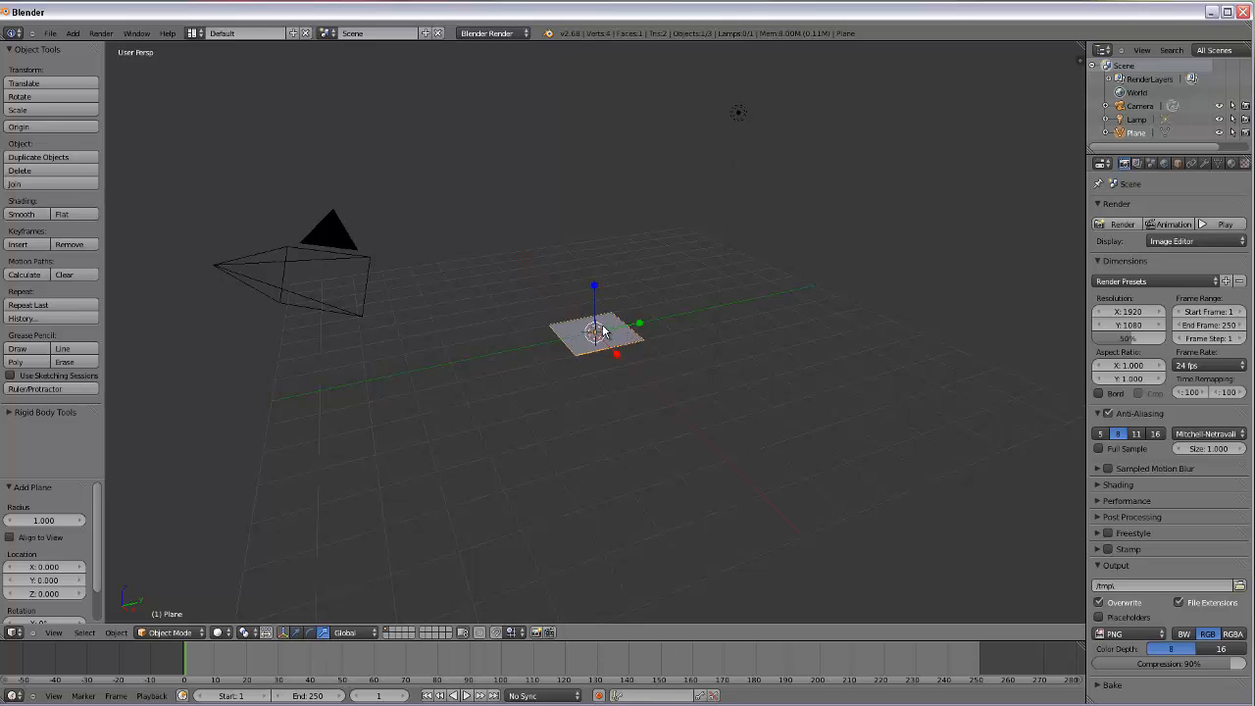
- Scale the plane up by about 8.03 and raise it about 0.041 along Z, just above the grid
key(s)
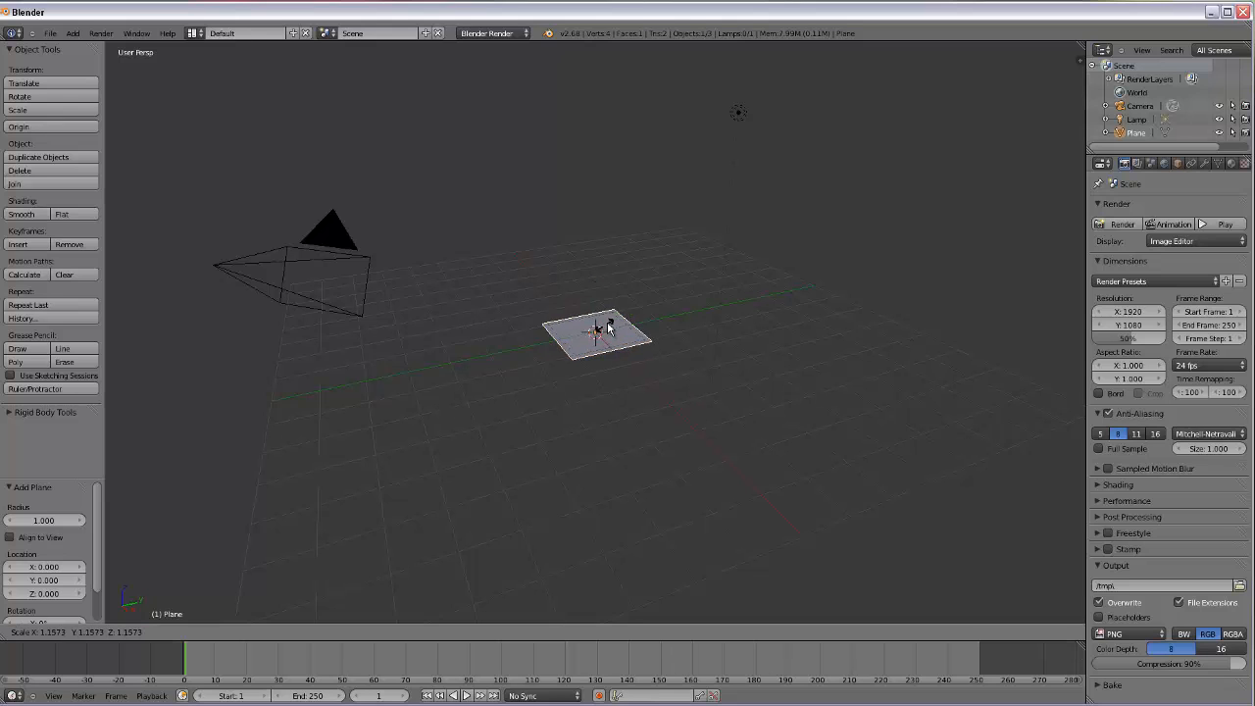
click(644, 273)
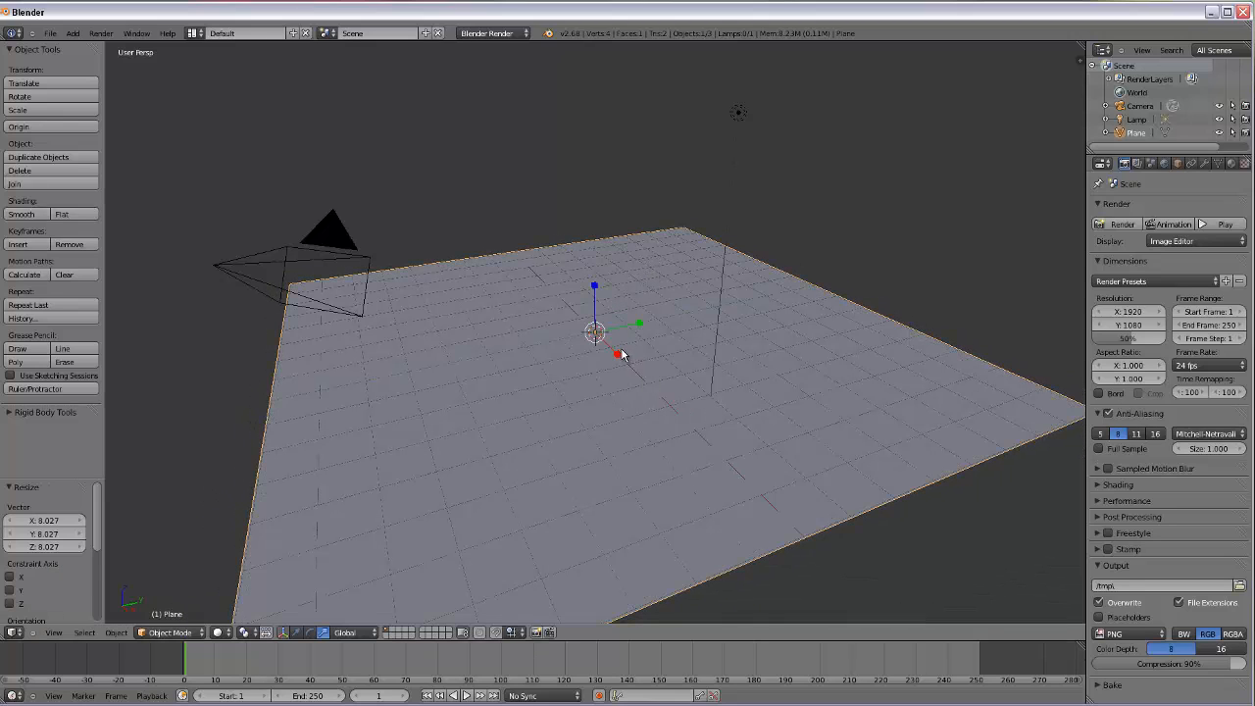
middle_drag(548, 567, 603, 505)
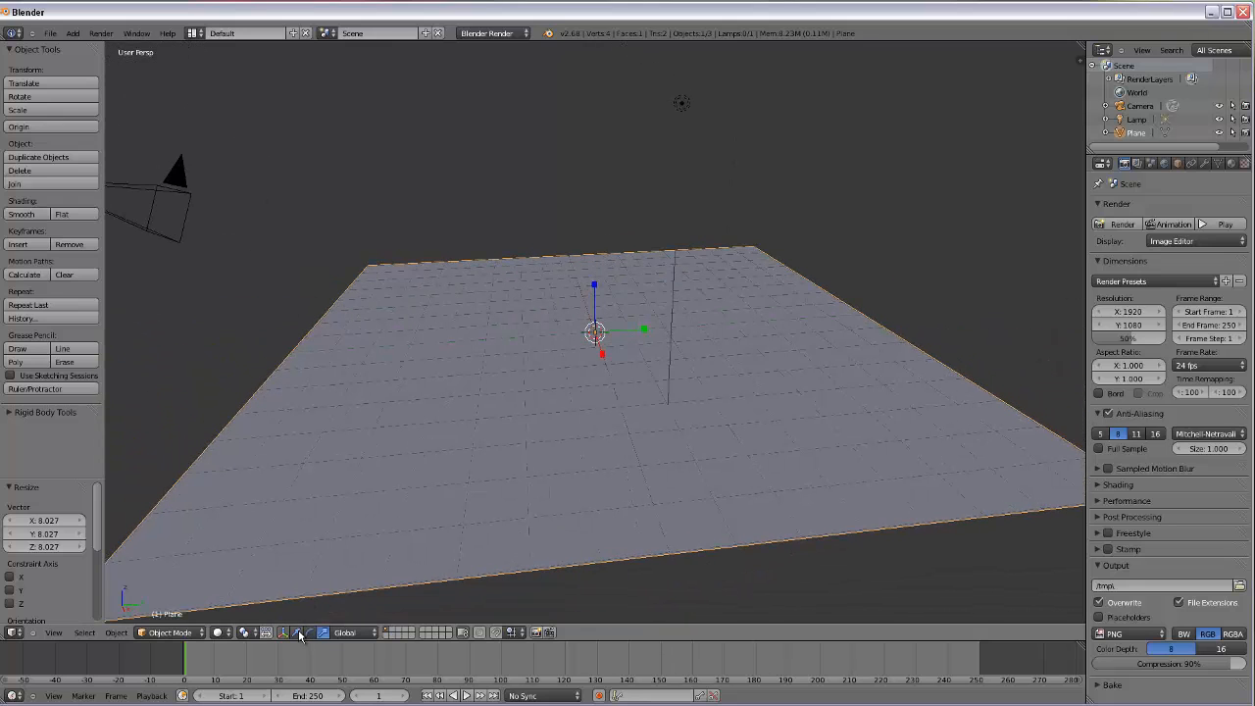
drag(594, 286, 593, 285)
middle_drag(633, 462, 556, 387)
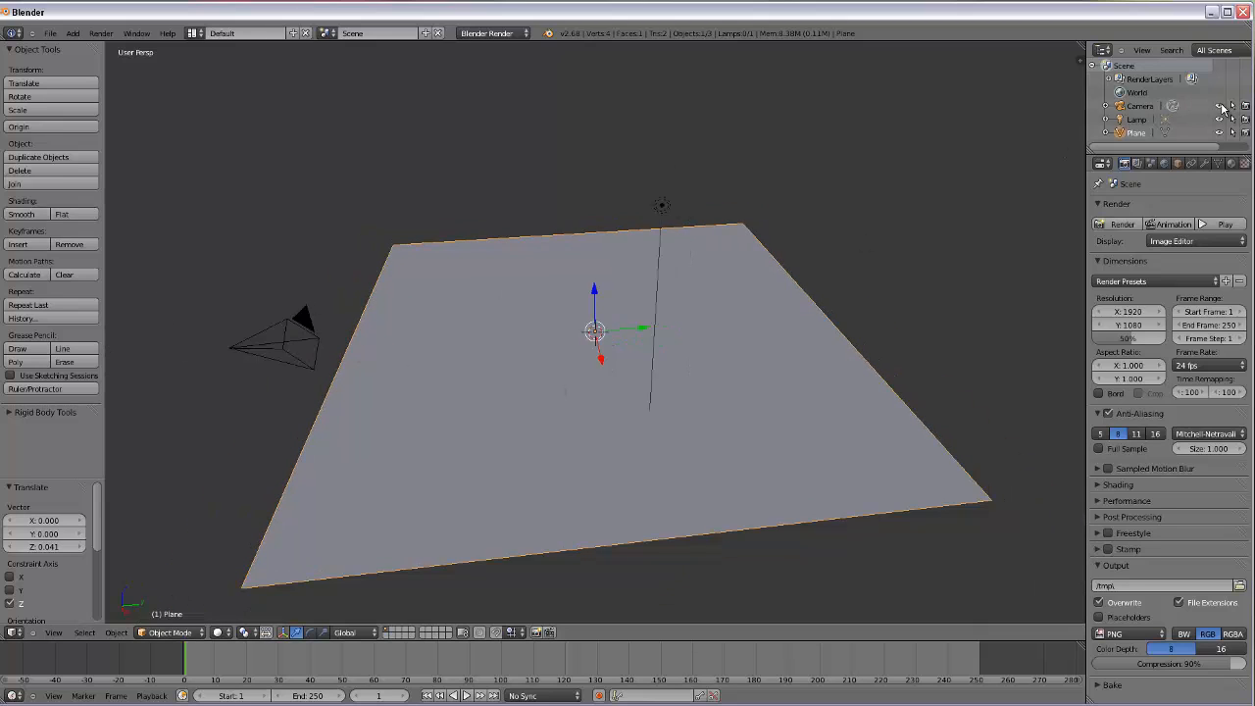
- Hide the camera and lamp in the viewport and place the 3D cursor beside the plane
click(1219, 106)
click(1220, 118)
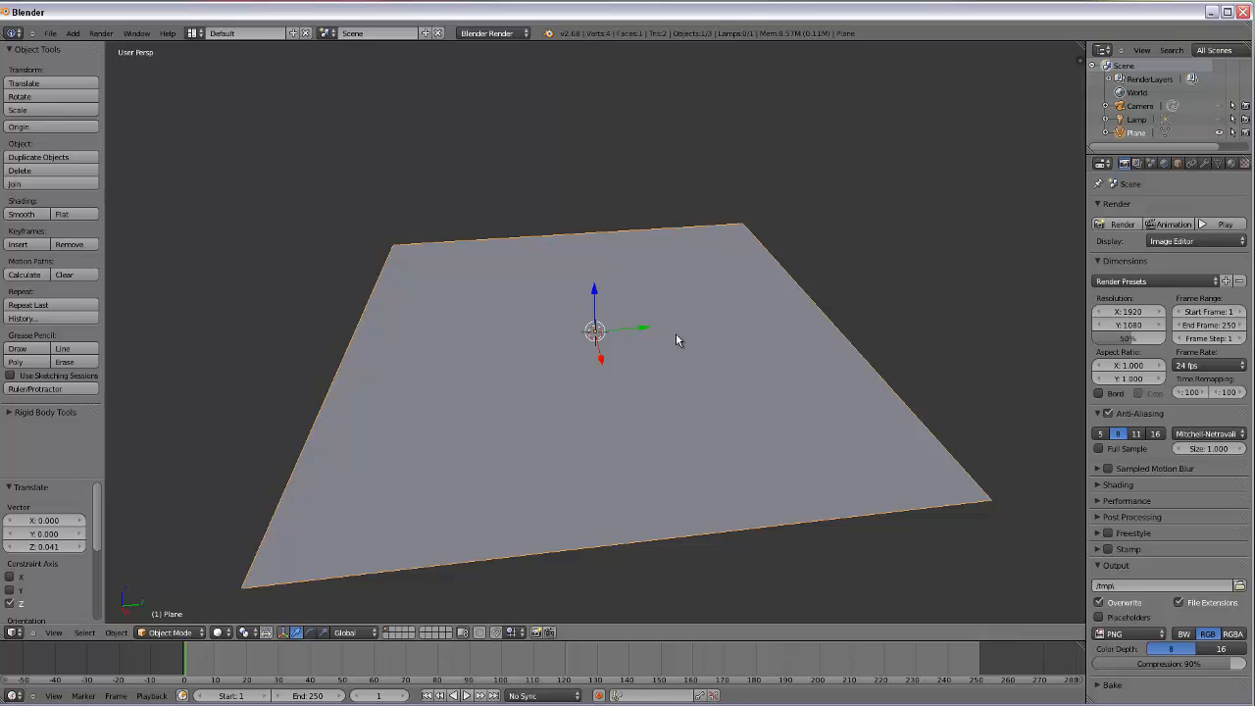
click(922, 257)
mouse_move(577, 447)
middle_down()
mouse_move(594, 411)
mouse_move(597, 451)
mouse_move(580, 447)
middle_up()
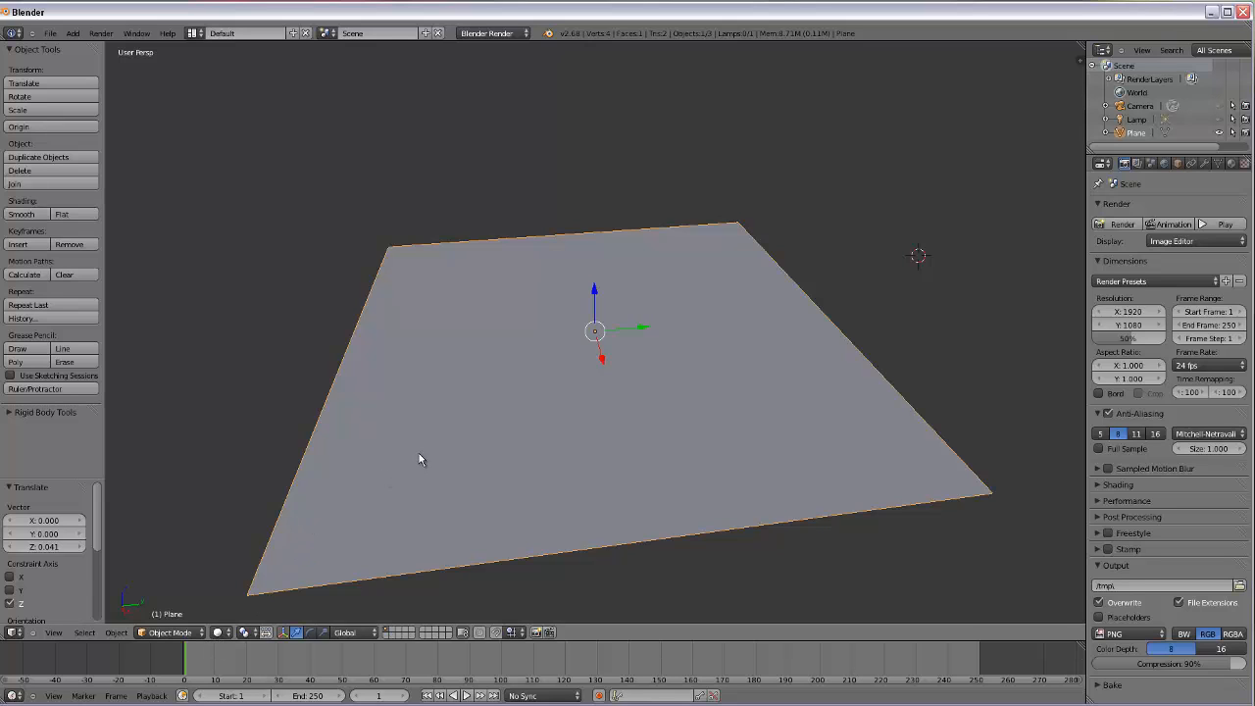
- In Edit Mode, extrude the plane's left, back and right edges about 5.88 units up along Z as walls, leaving the front open
key(Tab)
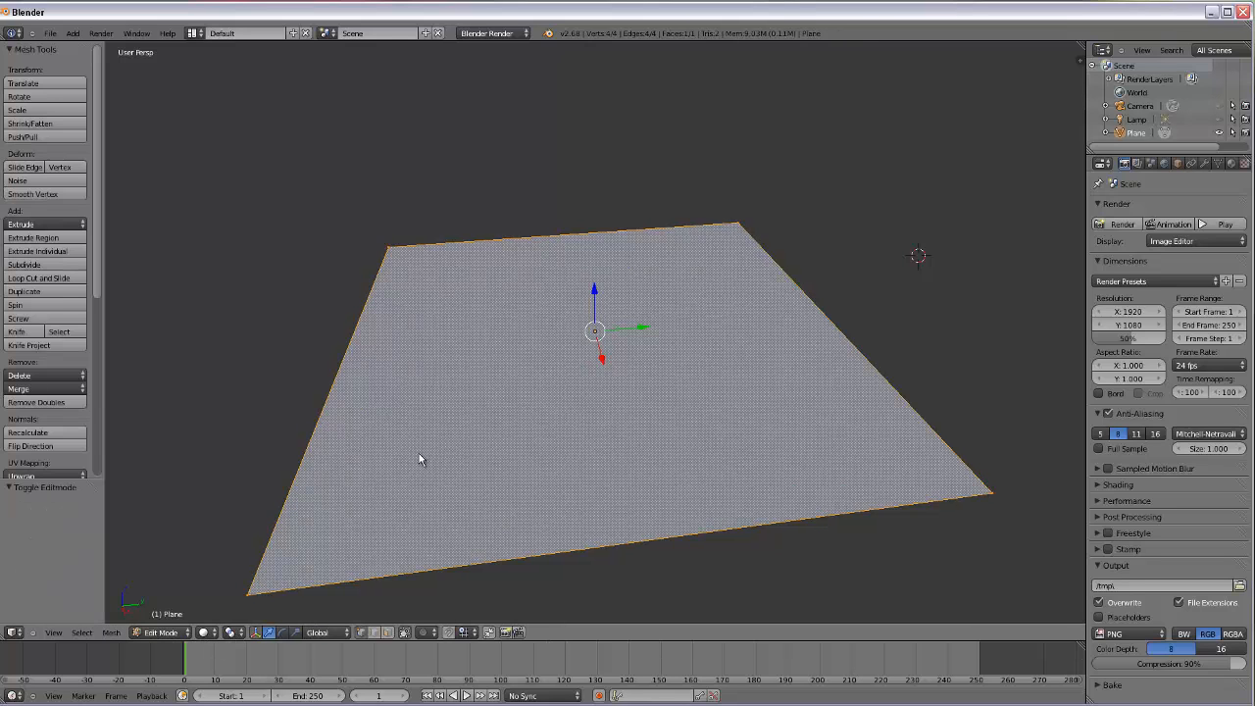
key(Tab)
key(Tab)
key(Tab)
key(Tab)
right_click(300, 462)
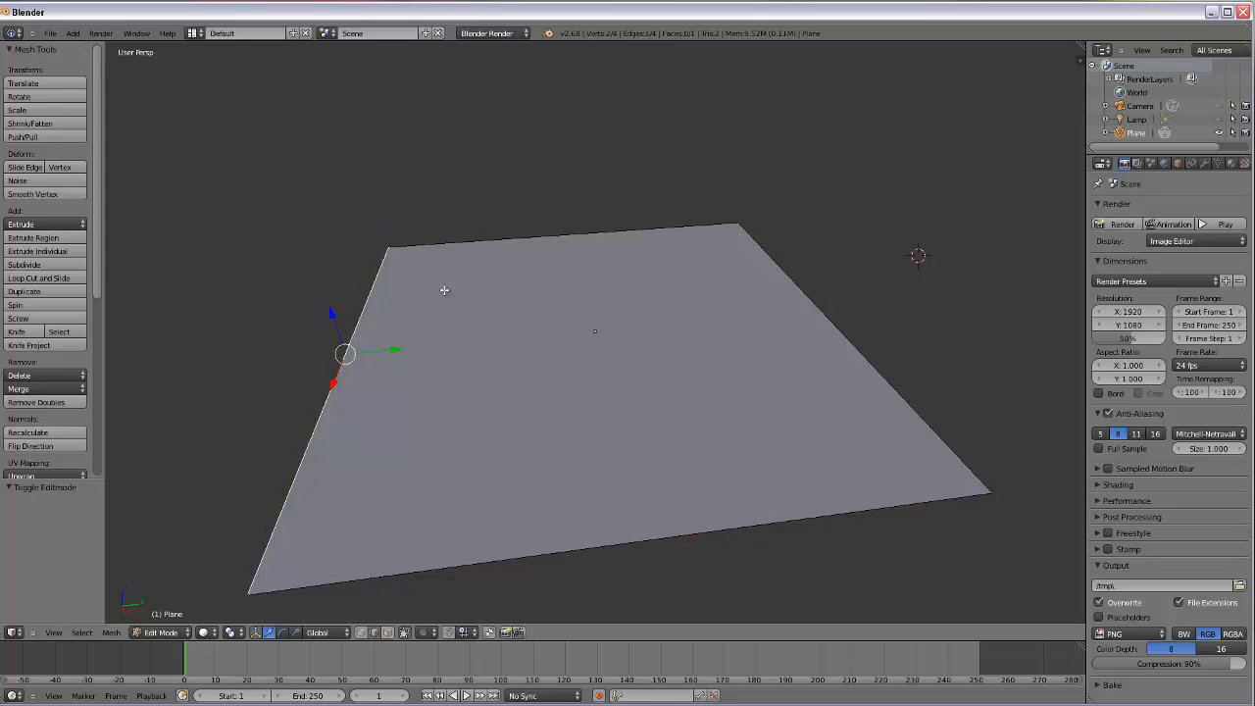
shift+right_click(500, 239)
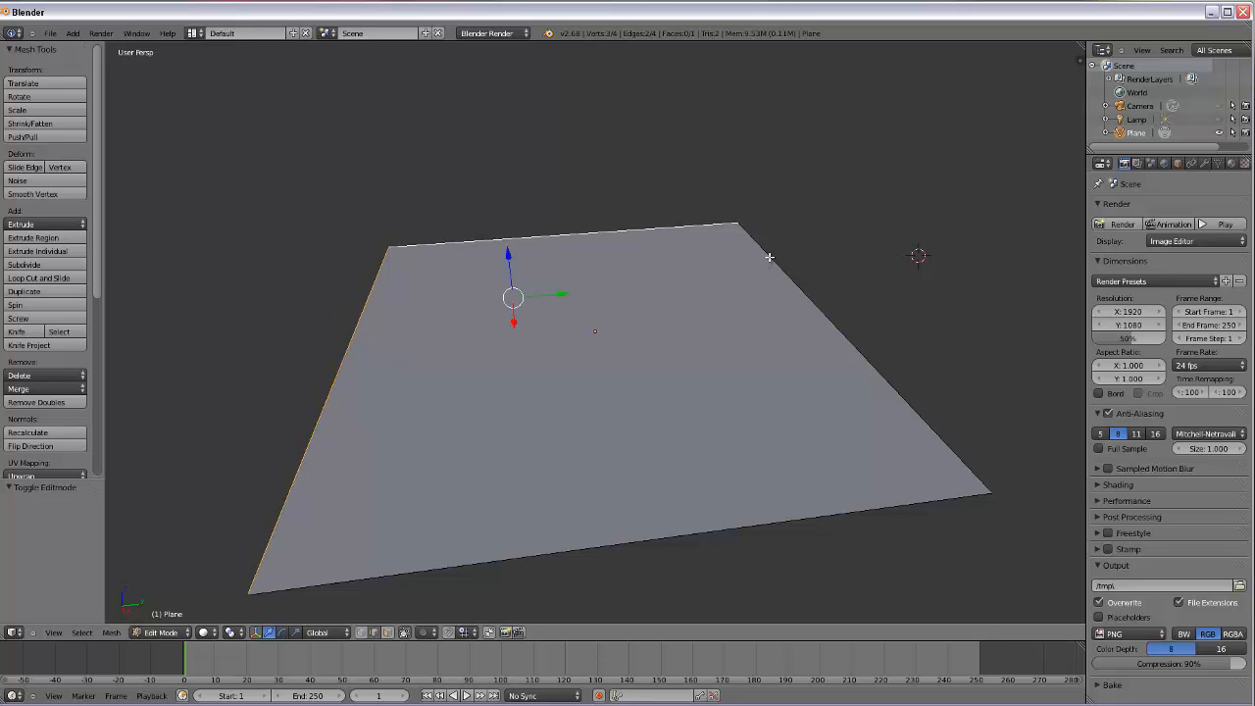
shift+right_click(769, 256)
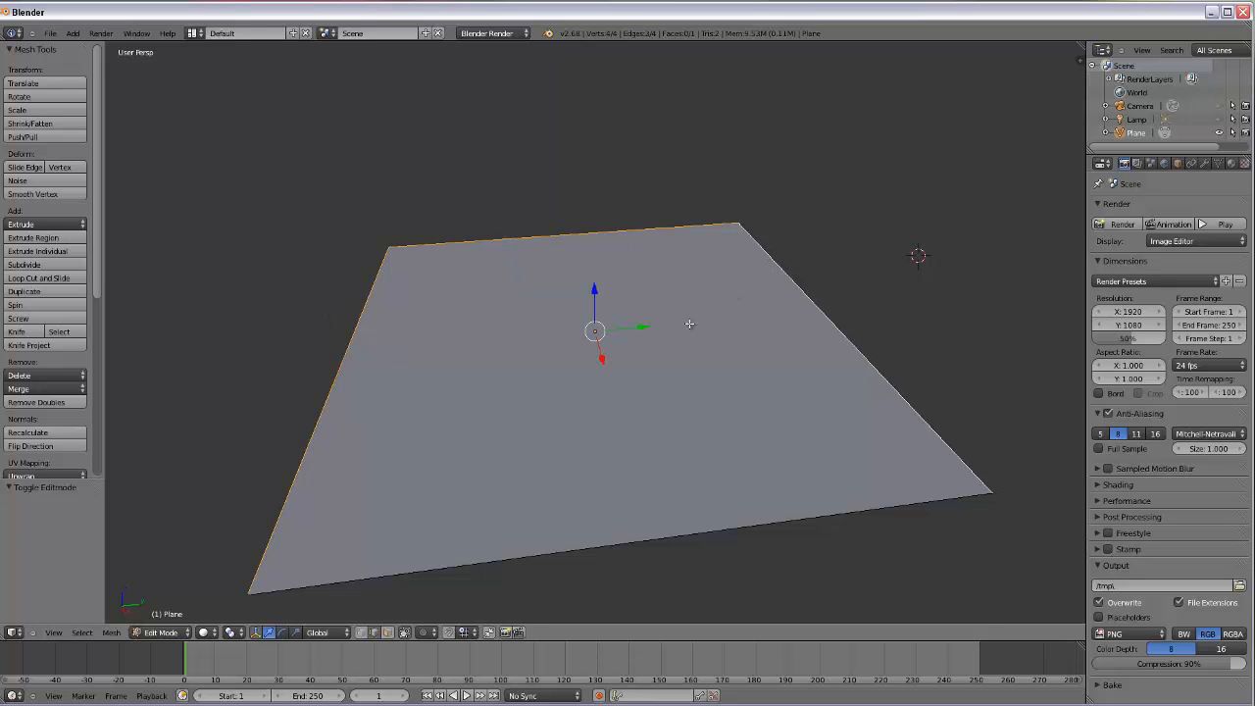
click(52, 253)
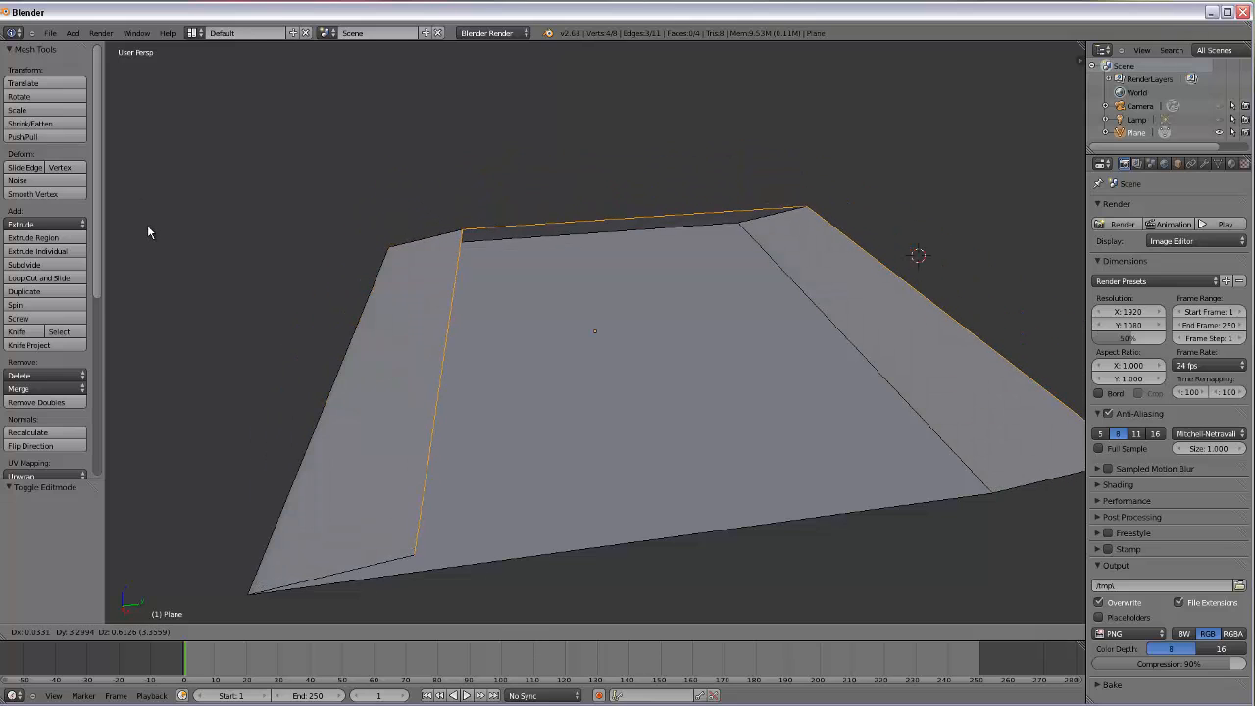
key(y)
key(z)
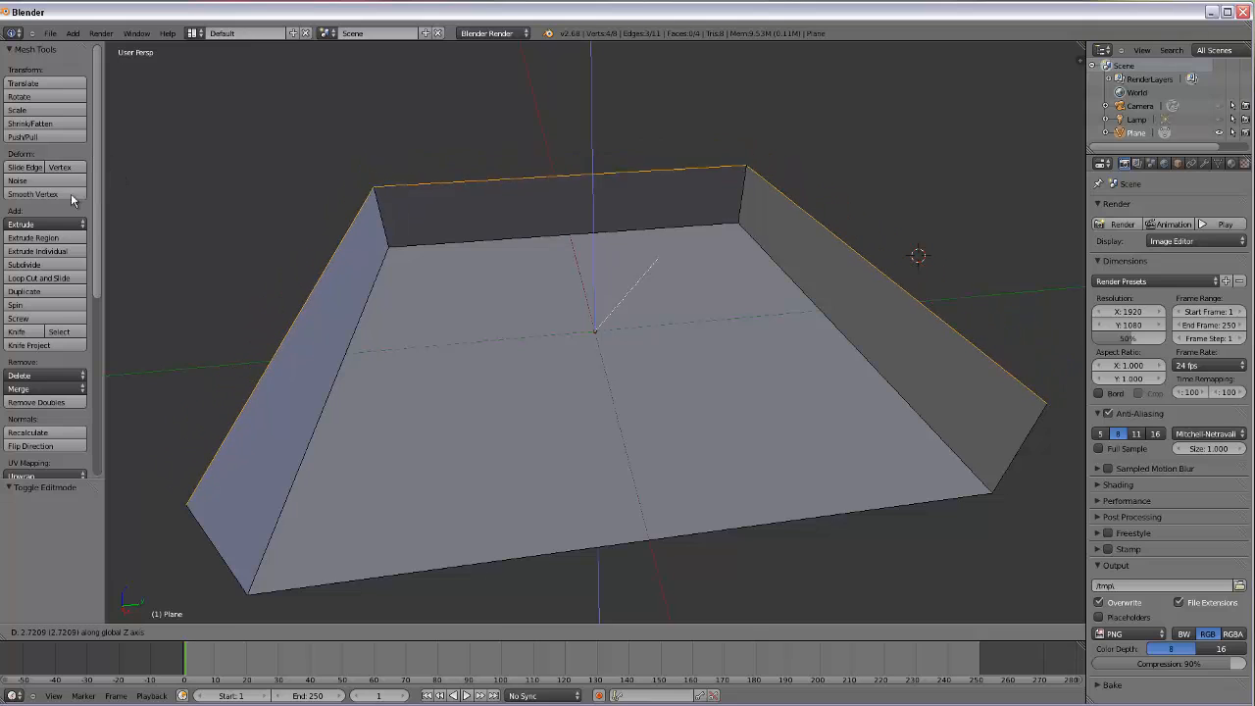
key(y)
key(z)
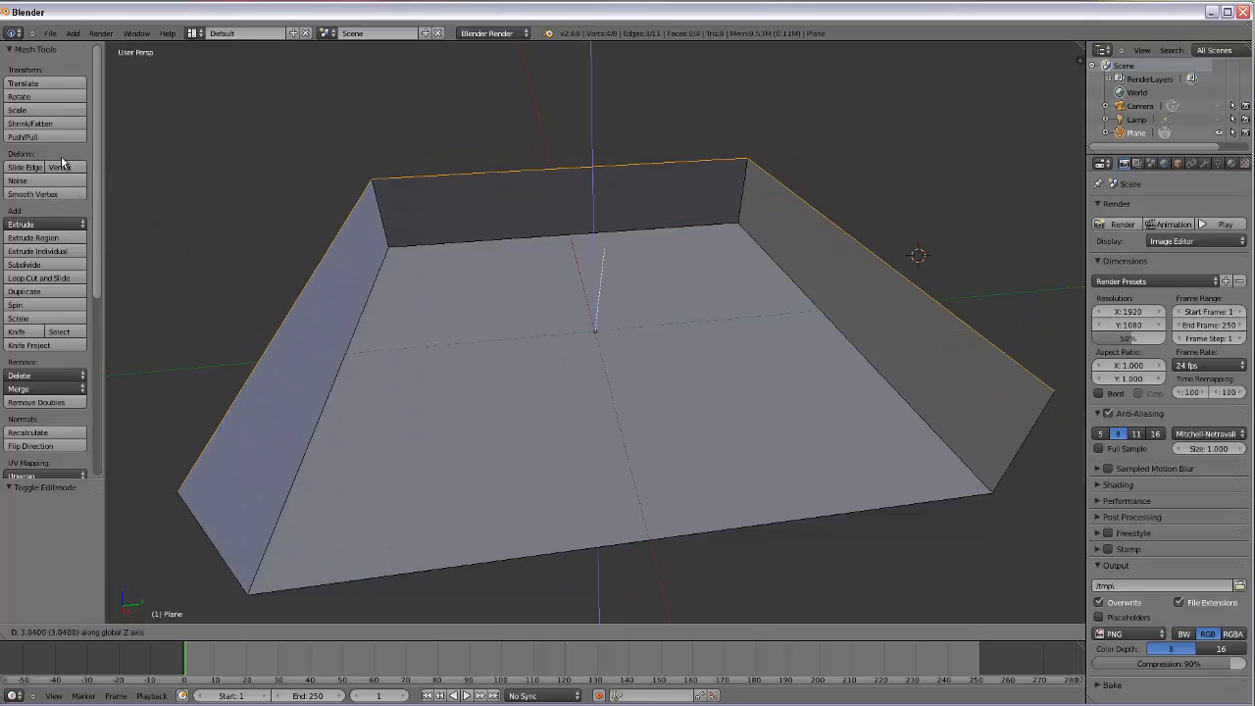
click(130, 67)
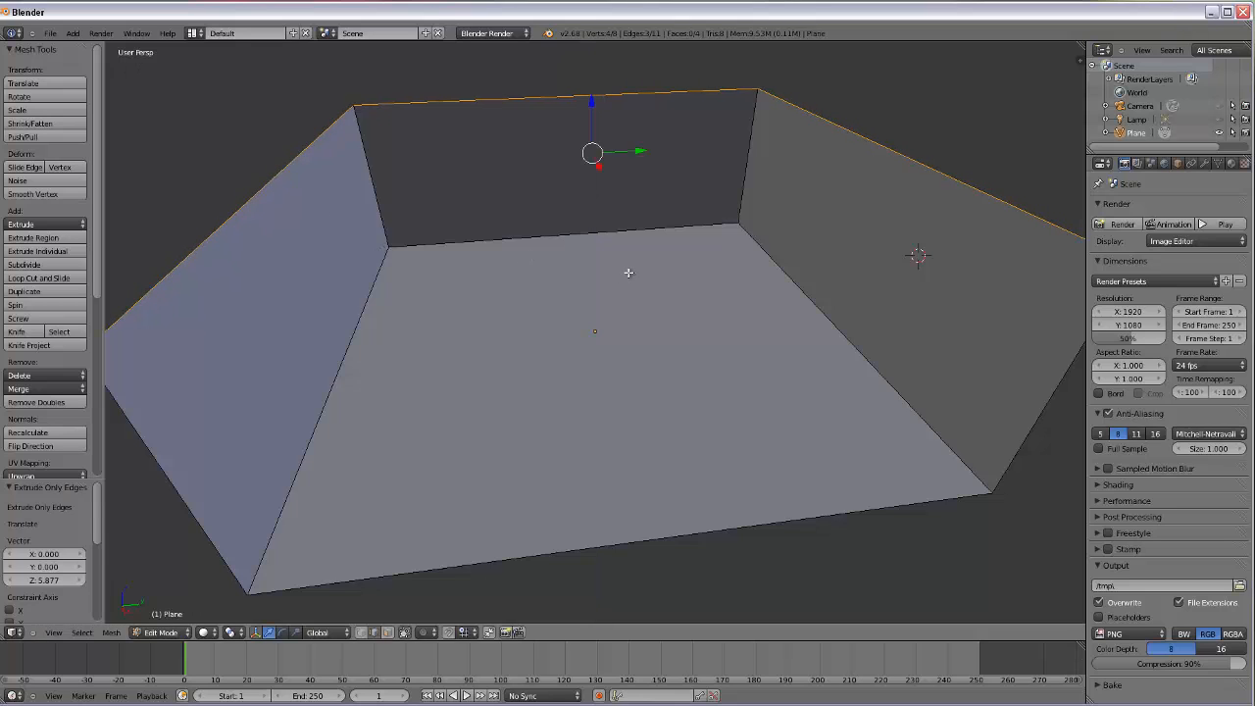
- Raise the top edges of the three walls along Z in stages, first by about 4.41 and finally by about 0.74
scroll(628, 272, down, 5)
middle_drag(603, 266, 599, 186)
drag(594, 176, 590, 95)
scroll(604, 266, down, 2)
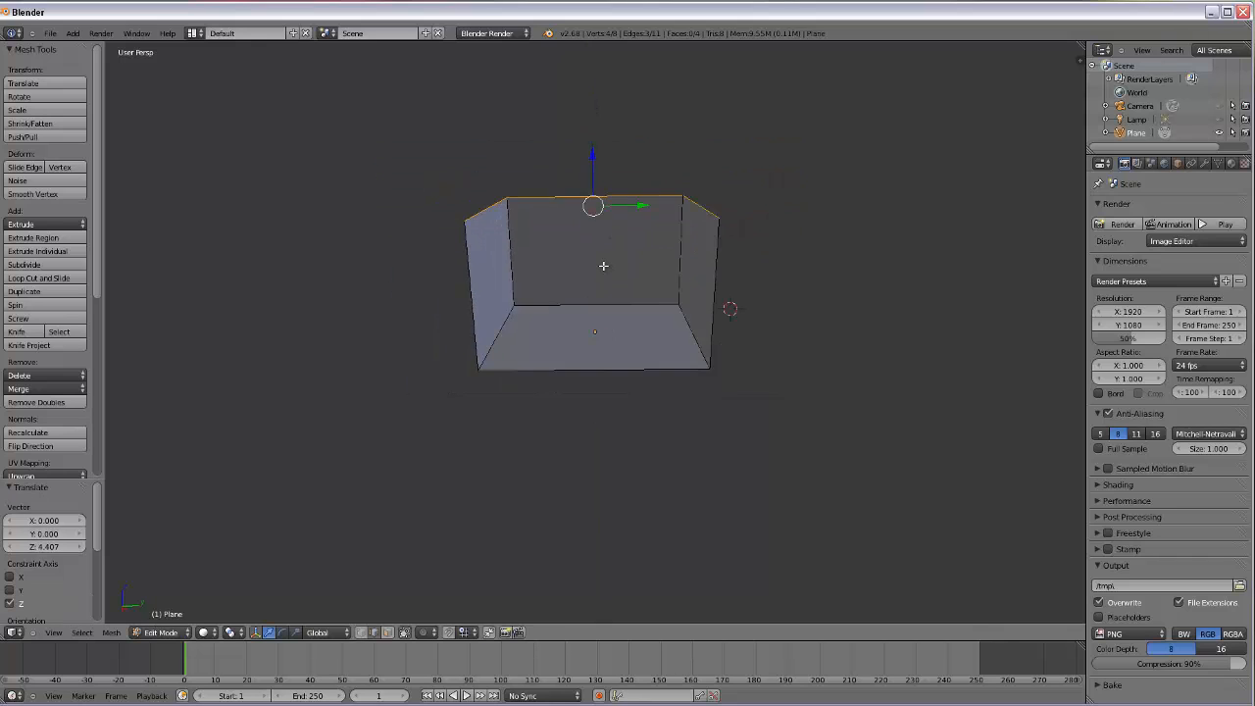
scroll(604, 265, up, 2)
middle_drag(605, 262, 584, 286)
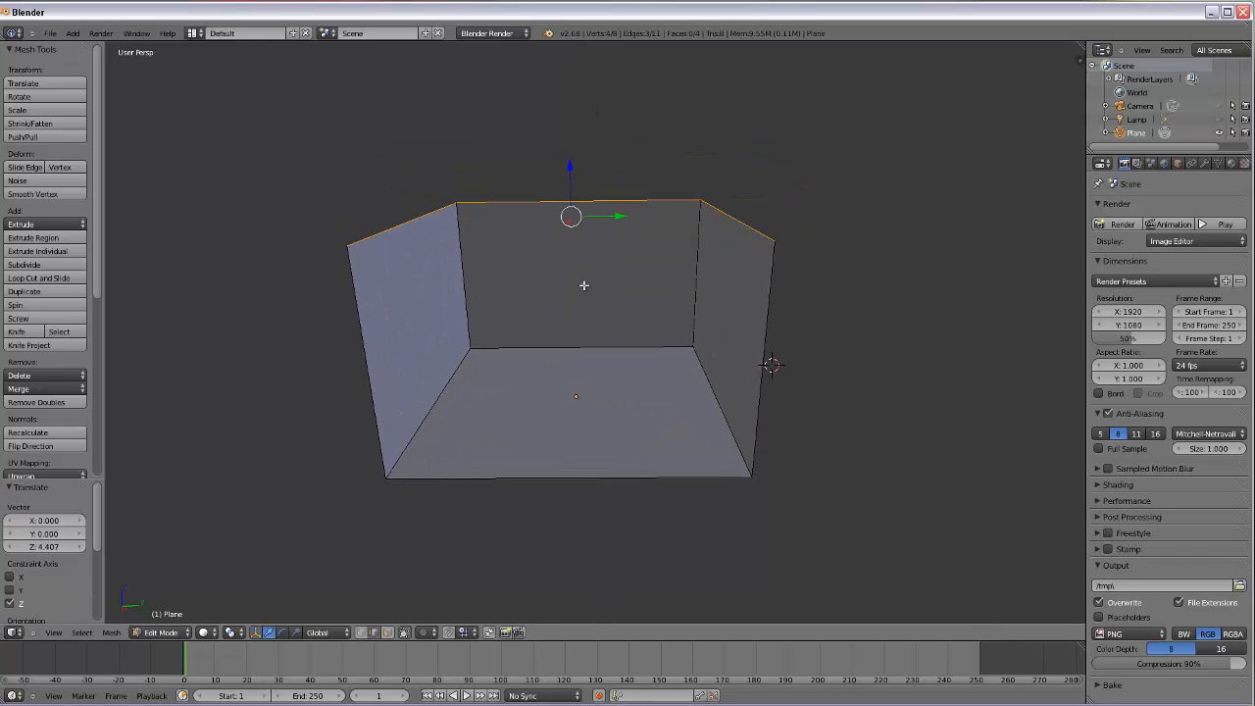
drag(572, 169, 566, 130)
middle_drag(611, 283, 575, 142)
drag(574, 135, 574, 118)
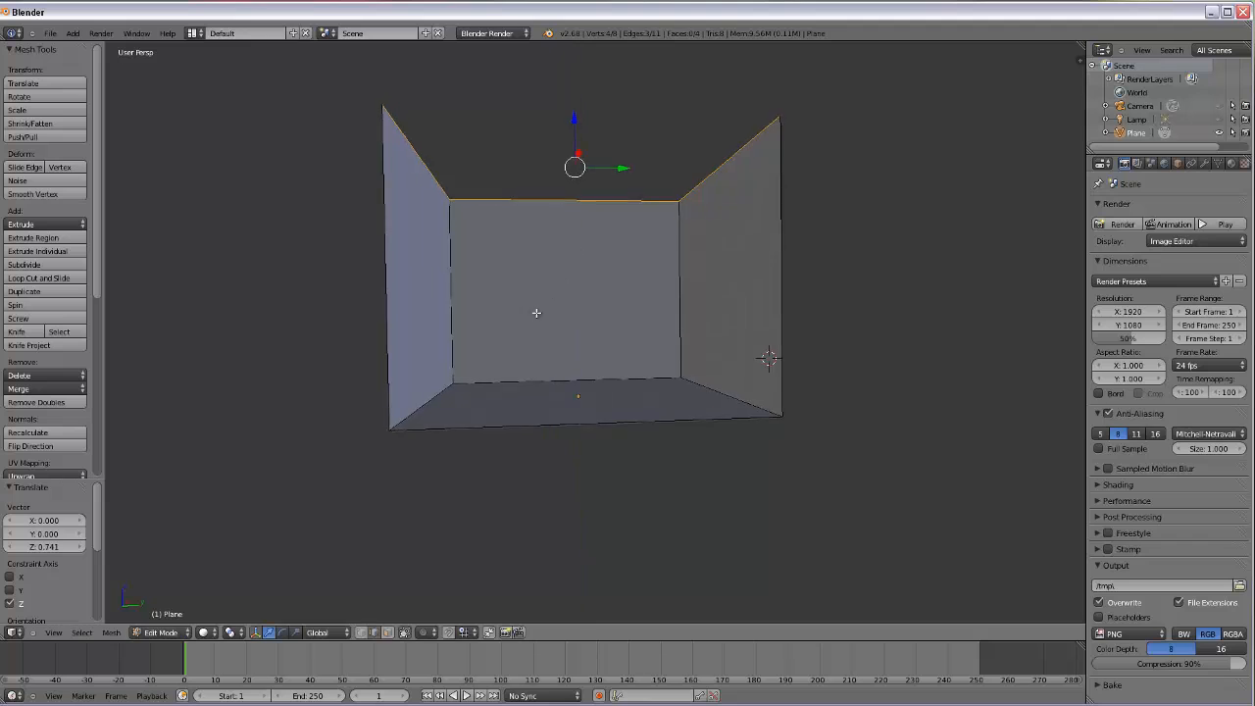
middle_drag(538, 307, 585, 327)
scroll(595, 389, up, 2)
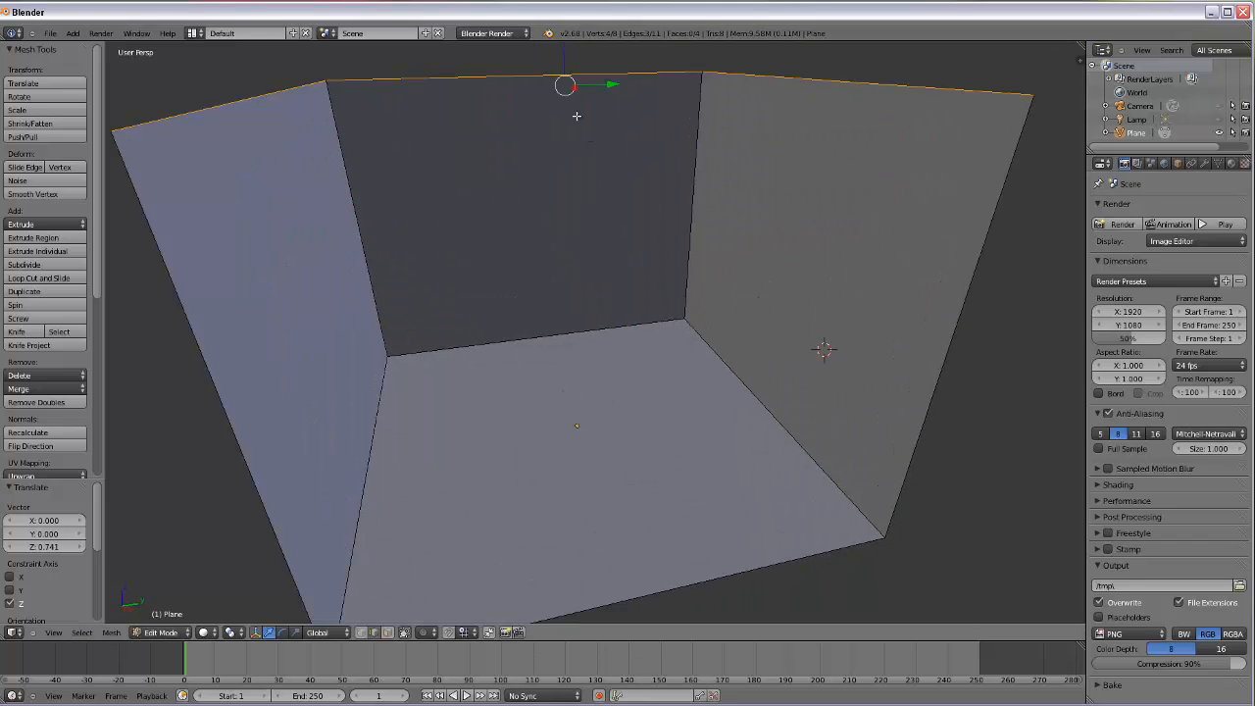
scroll(601, 247, down, 2)
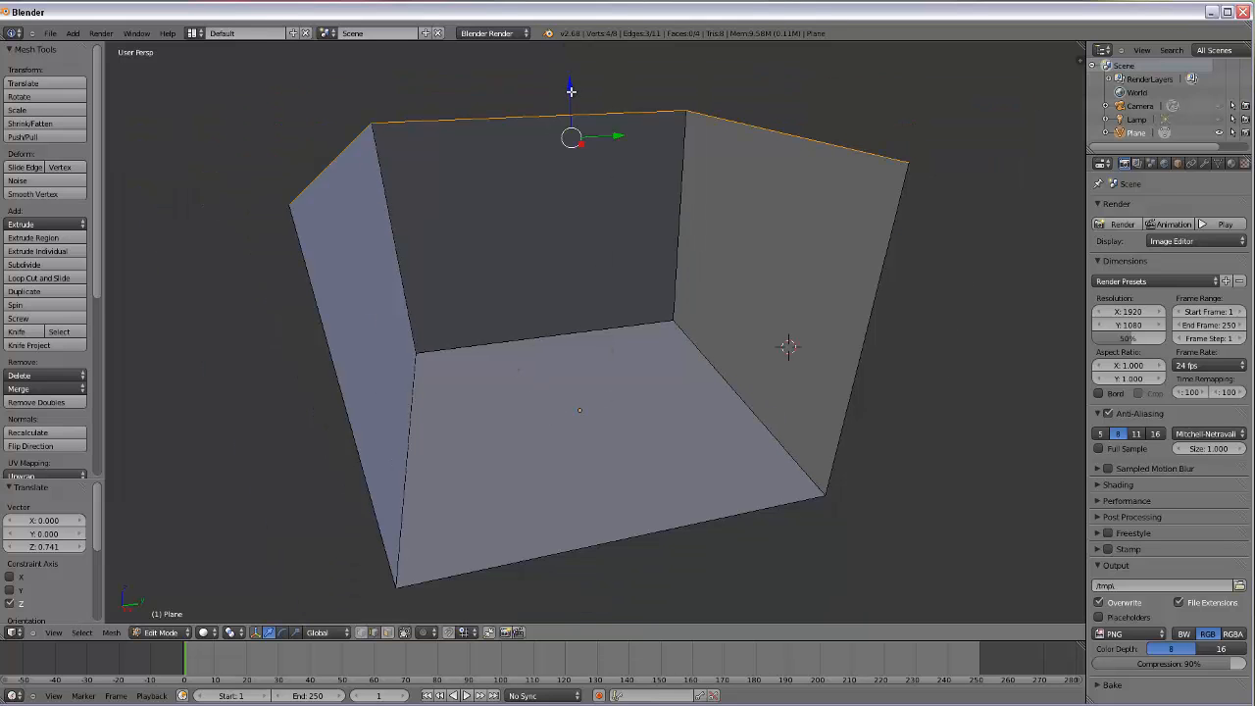
- Lower the walls' top edges by about 0.46 along Z
drag(571, 88, 573, 104)
middle_drag(593, 311, 527, 424)
scroll(585, 344, up, 2)
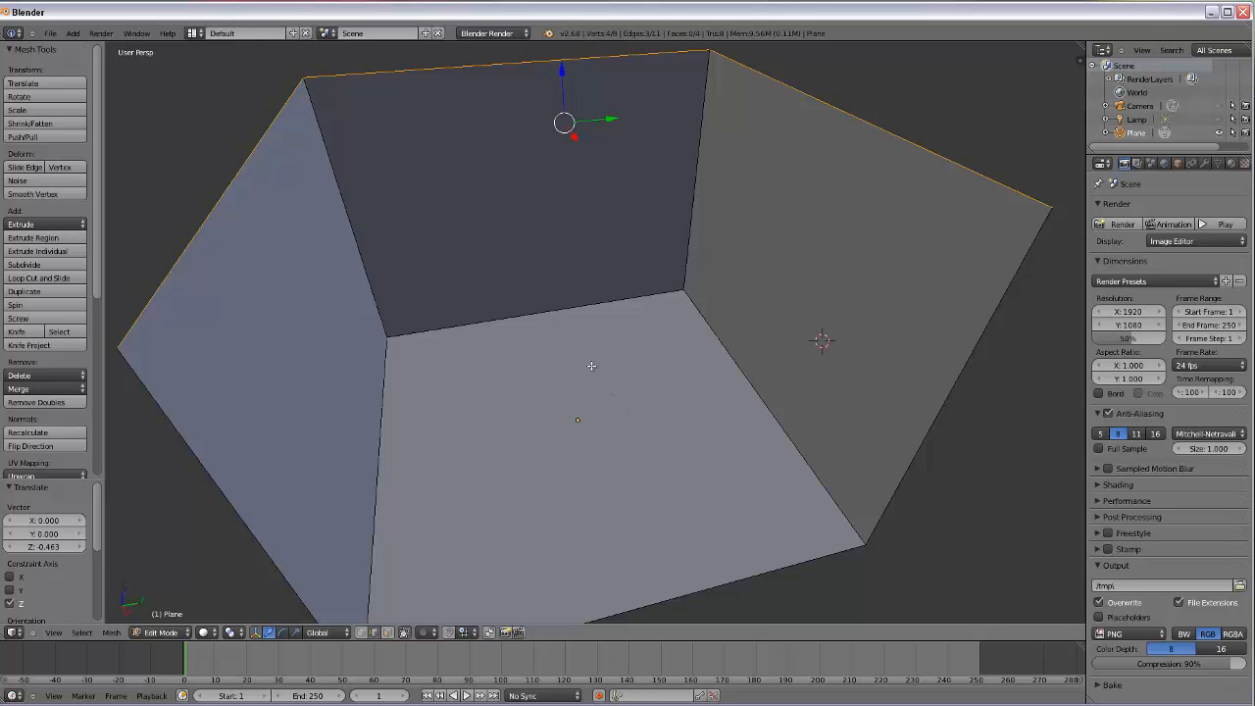
middle_drag(614, 379, 583, 350)
scroll(582, 350, down, 2)
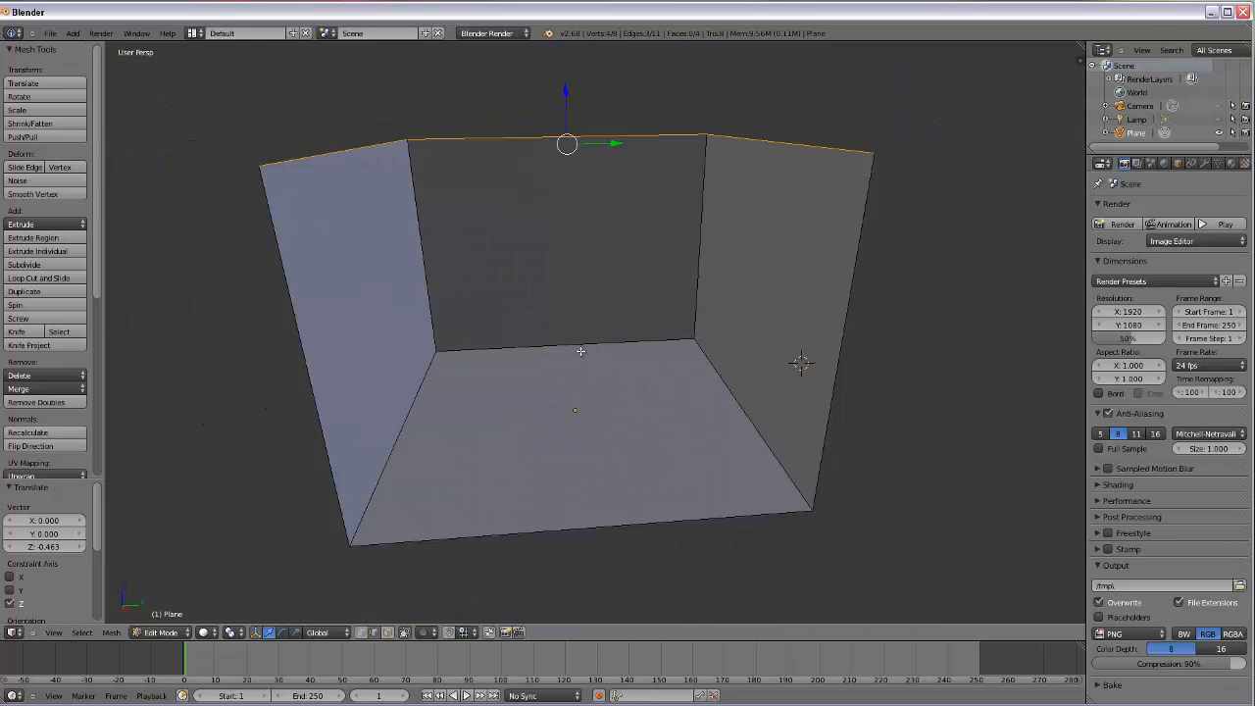
scroll(592, 369, up, 2)
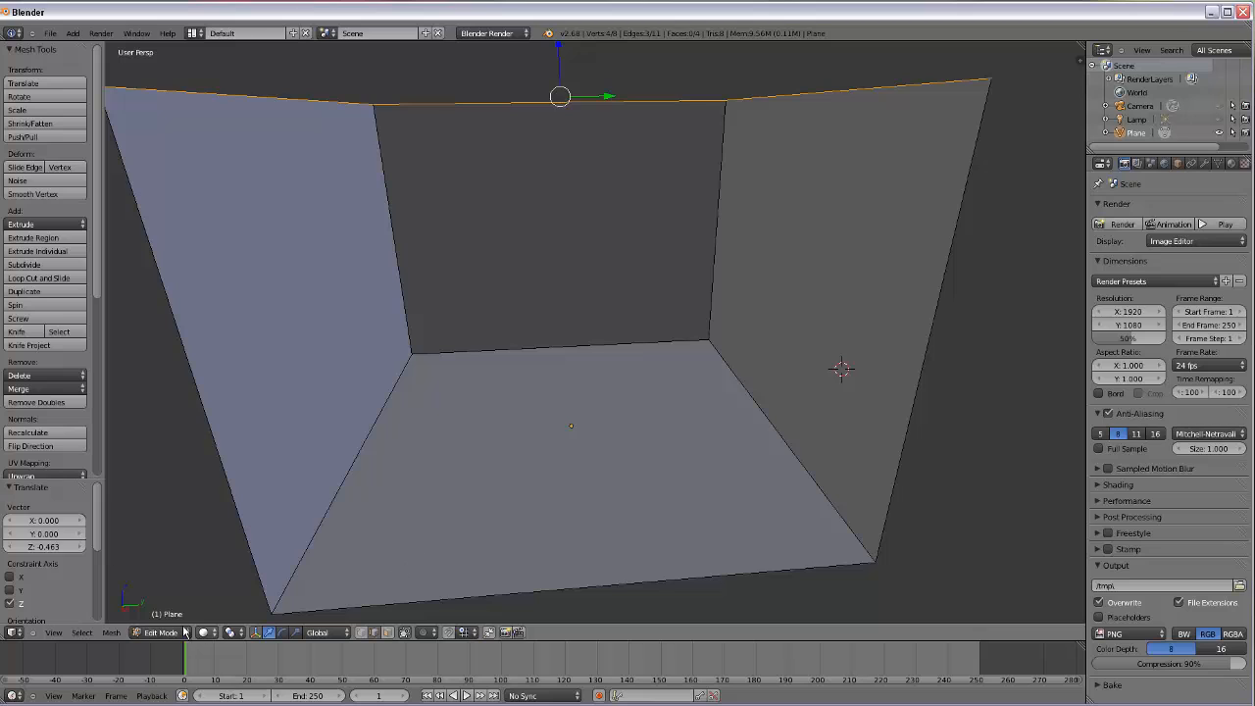
- Switch to face selection and separate the floor face from the walls with the Selection option
right_click(576, 330)
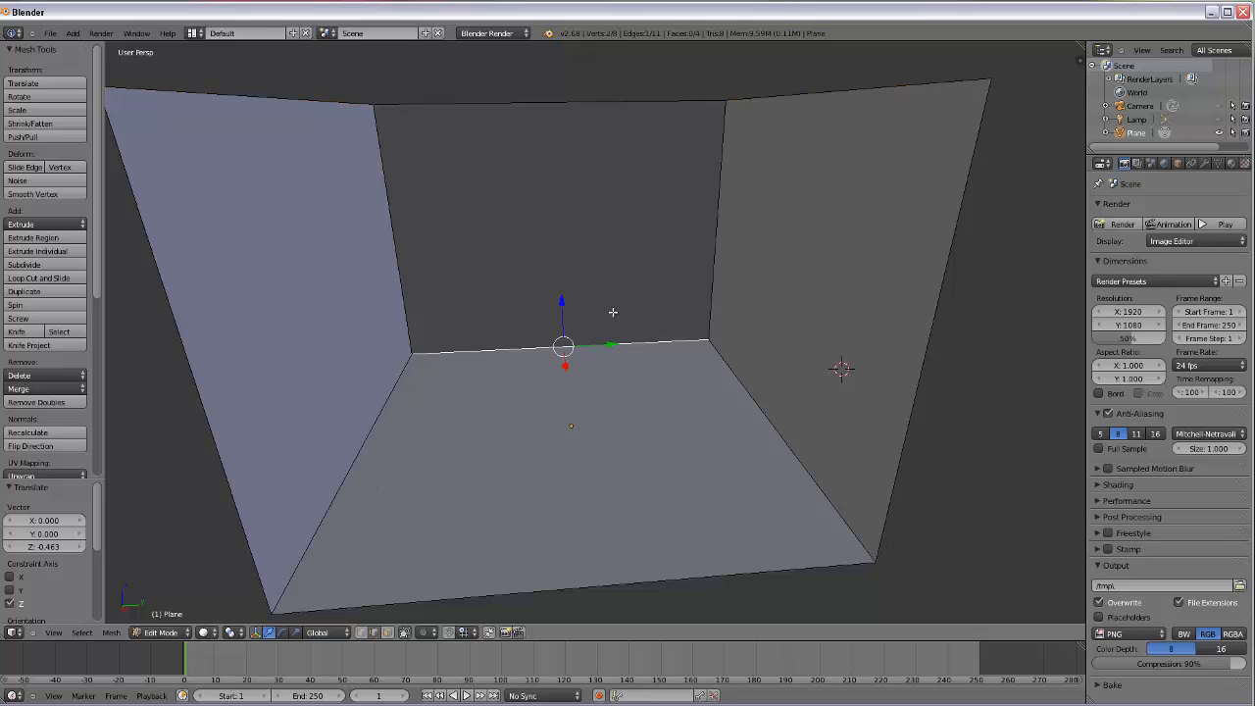
key(Tab)
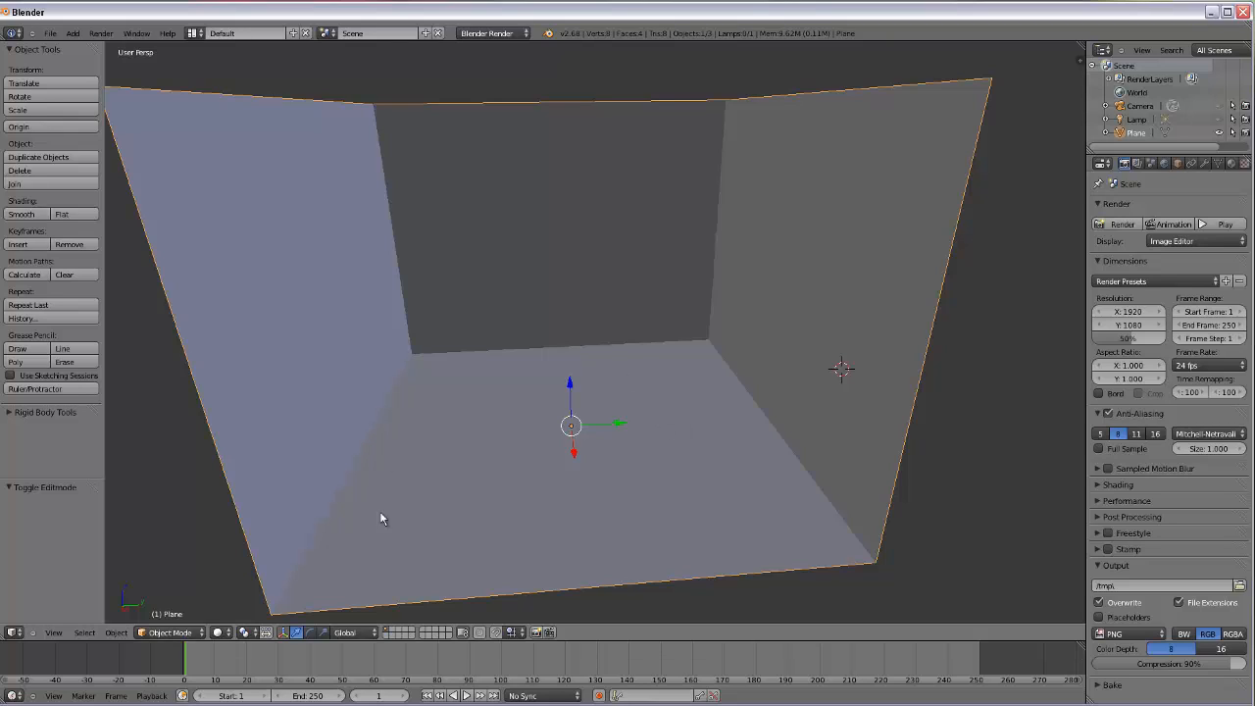
key(Tab)
right_click(465, 397)
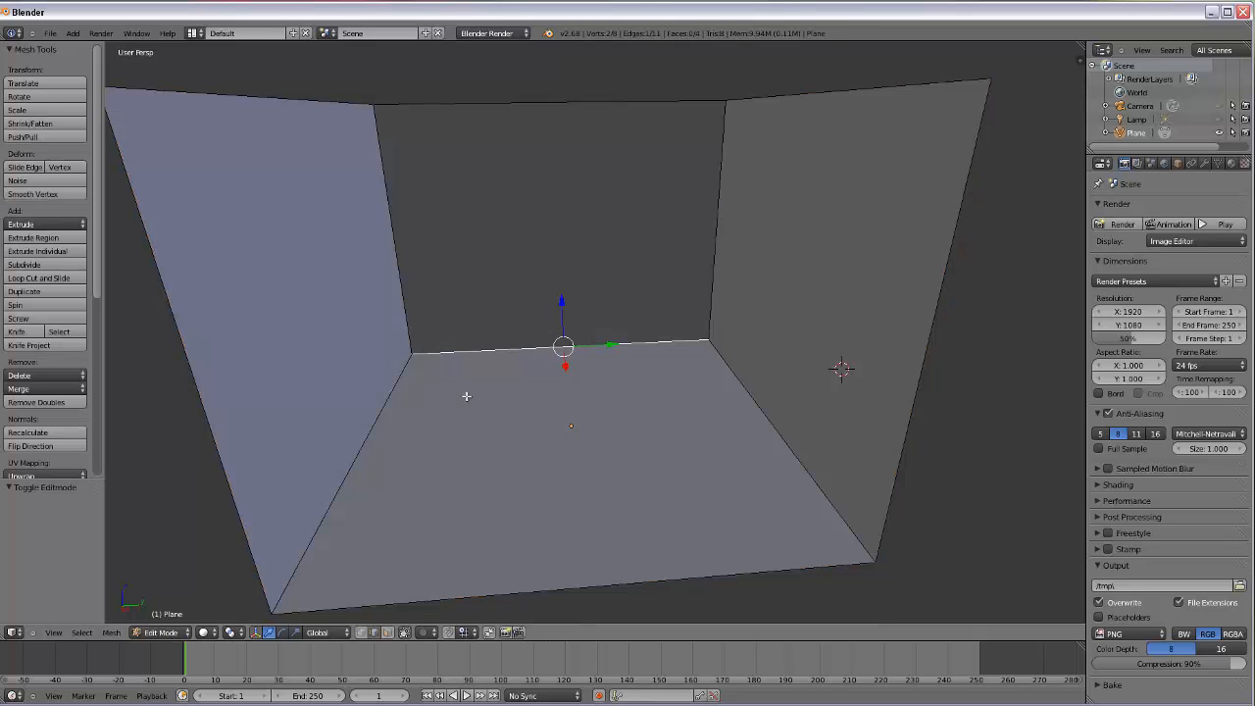
click(388, 632)
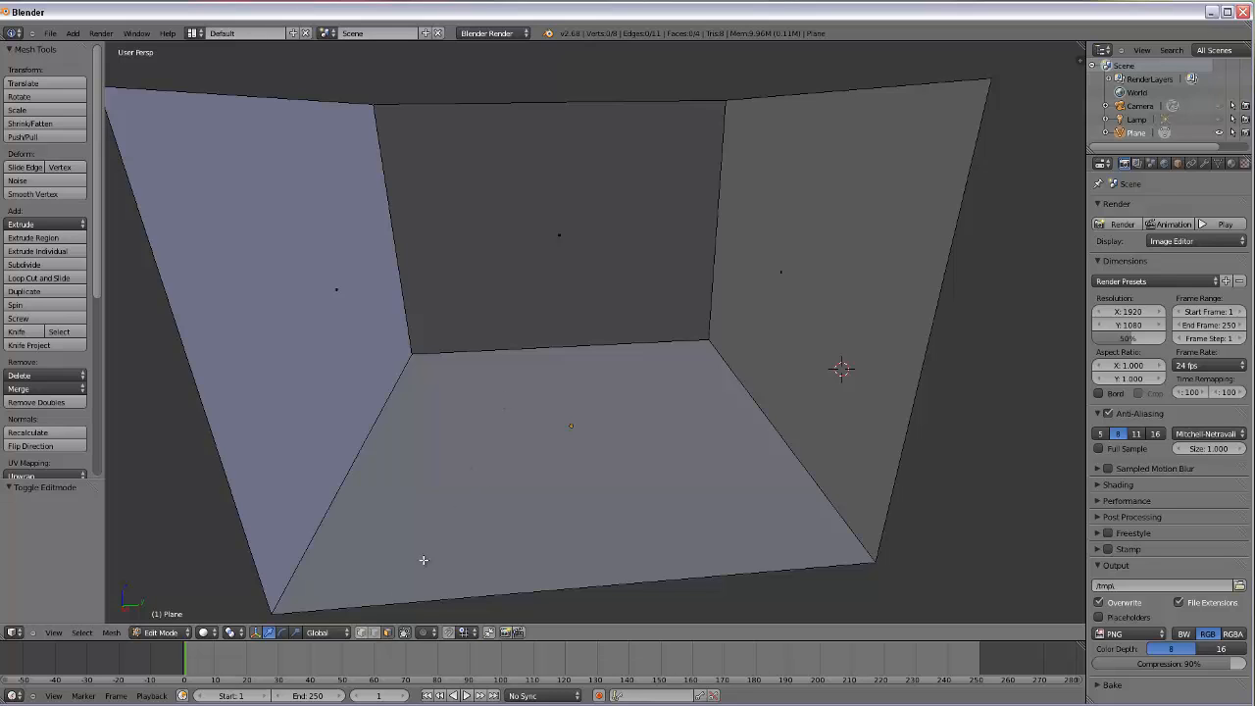
right_click(489, 438)
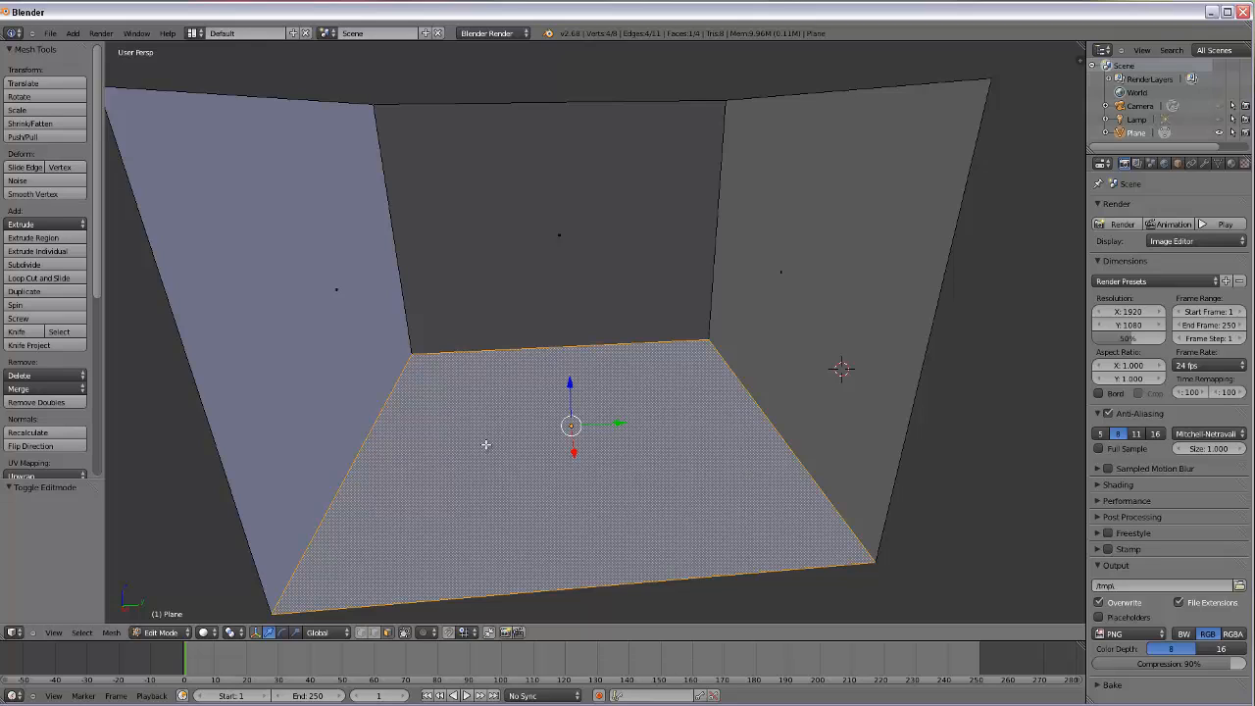
key(p)
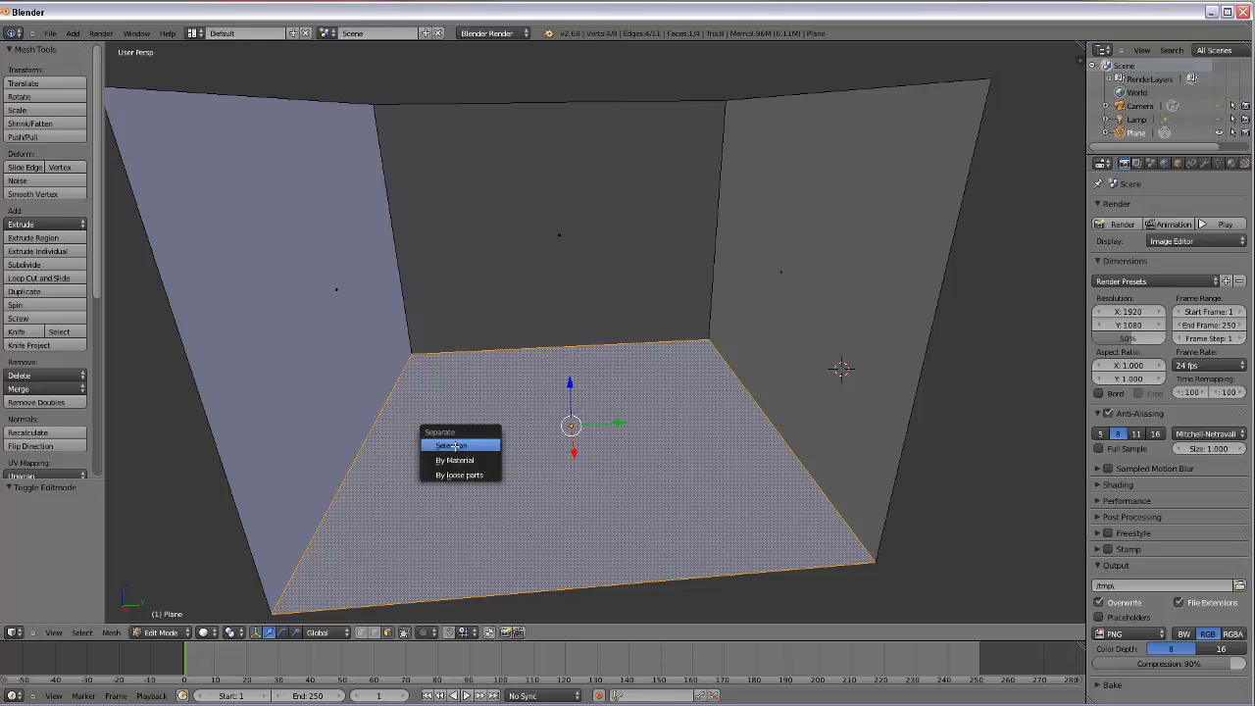
click(451, 446)
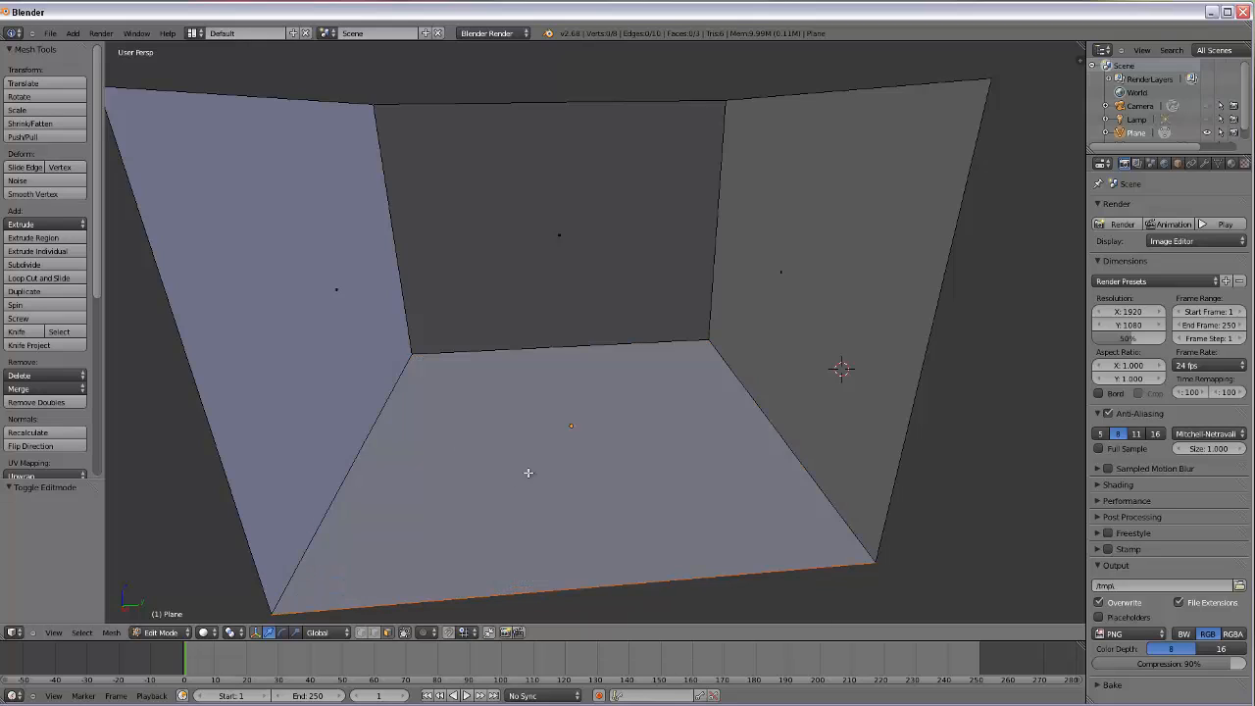
- Select the left, back and right wall faces one at a time, and return to Object Mode
right_click(343, 363)
right_click(529, 262)
right_click(725, 282)
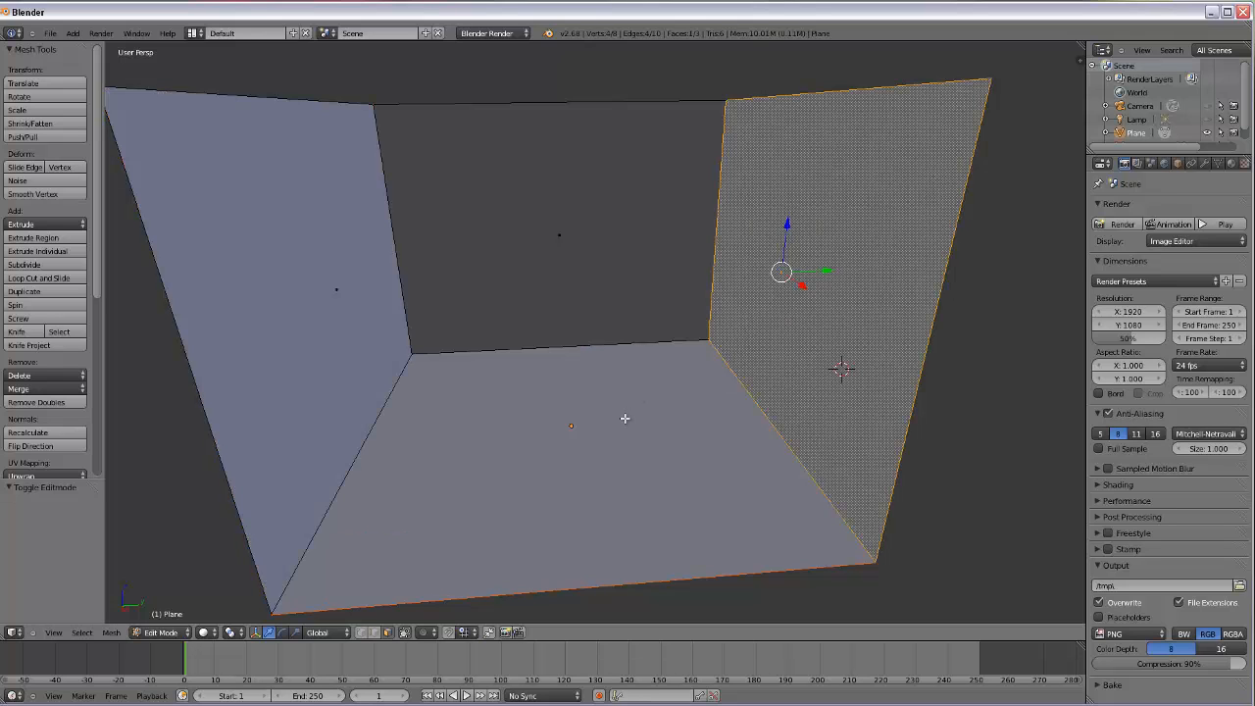
key(Tab)
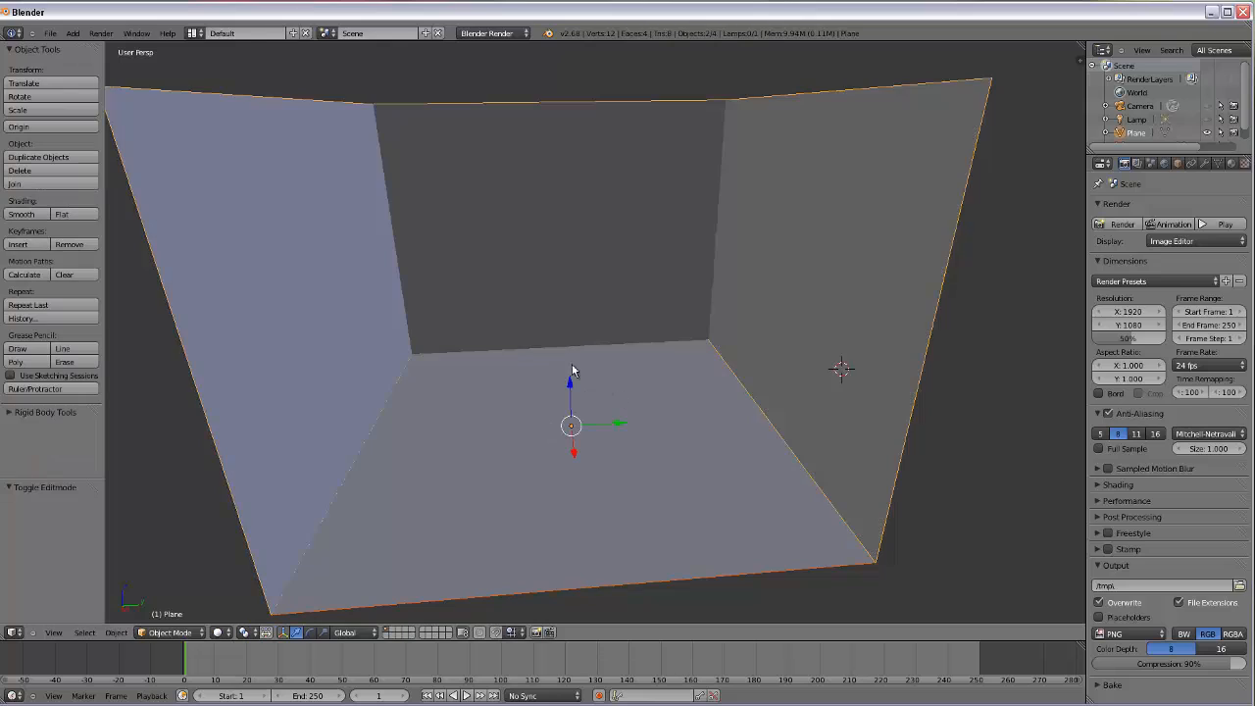
- Check that the floor and the walls are separate objects, briefly toggling the viewport shading and Edit Mode on the floor
right_click(430, 432)
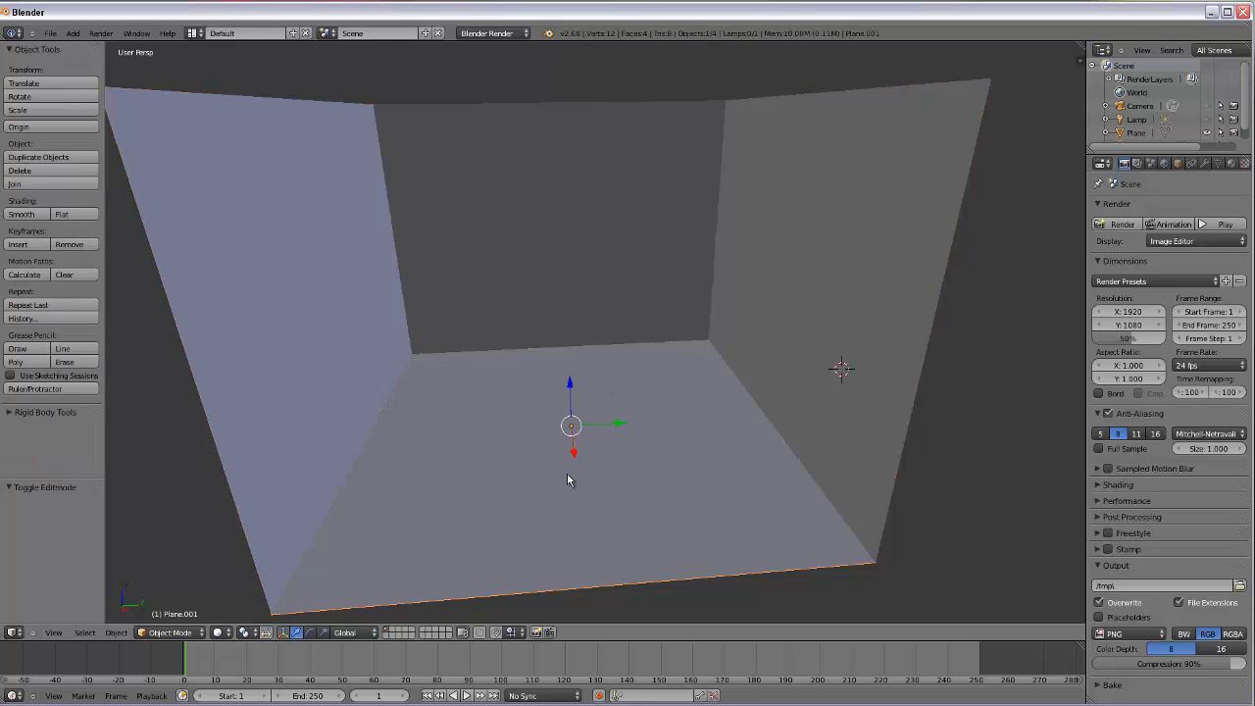
right_click(826, 257)
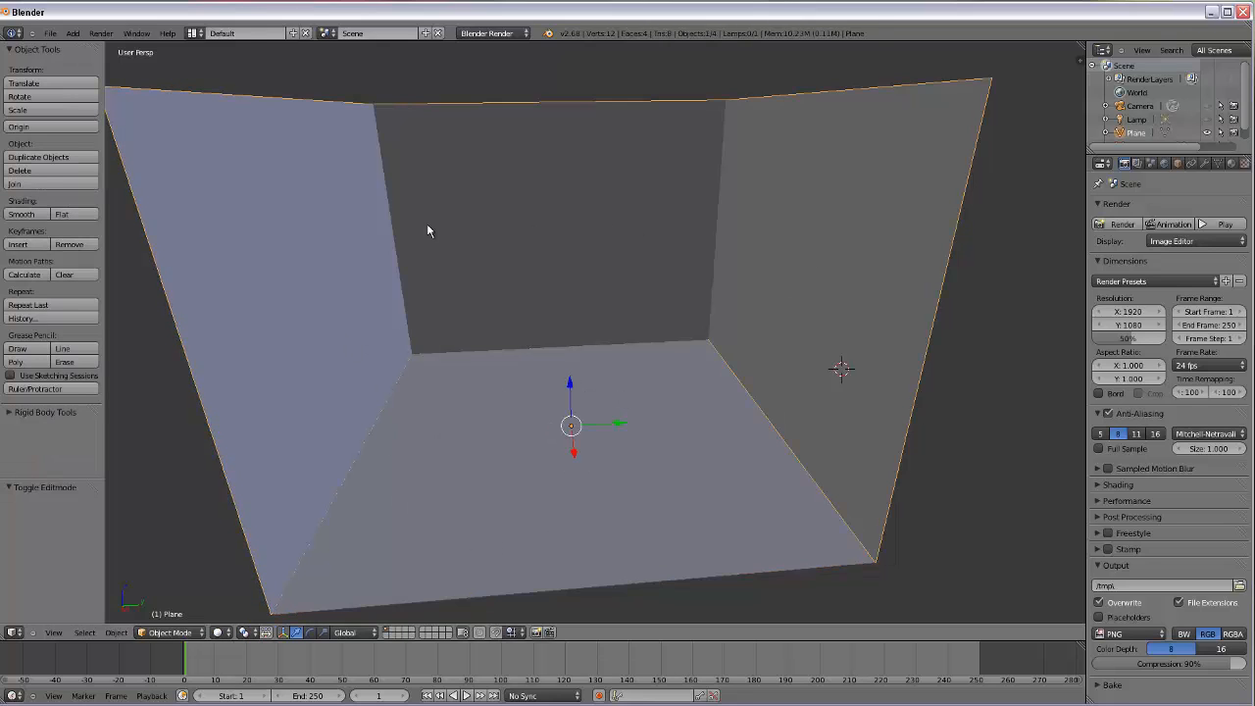
right_click(449, 494)
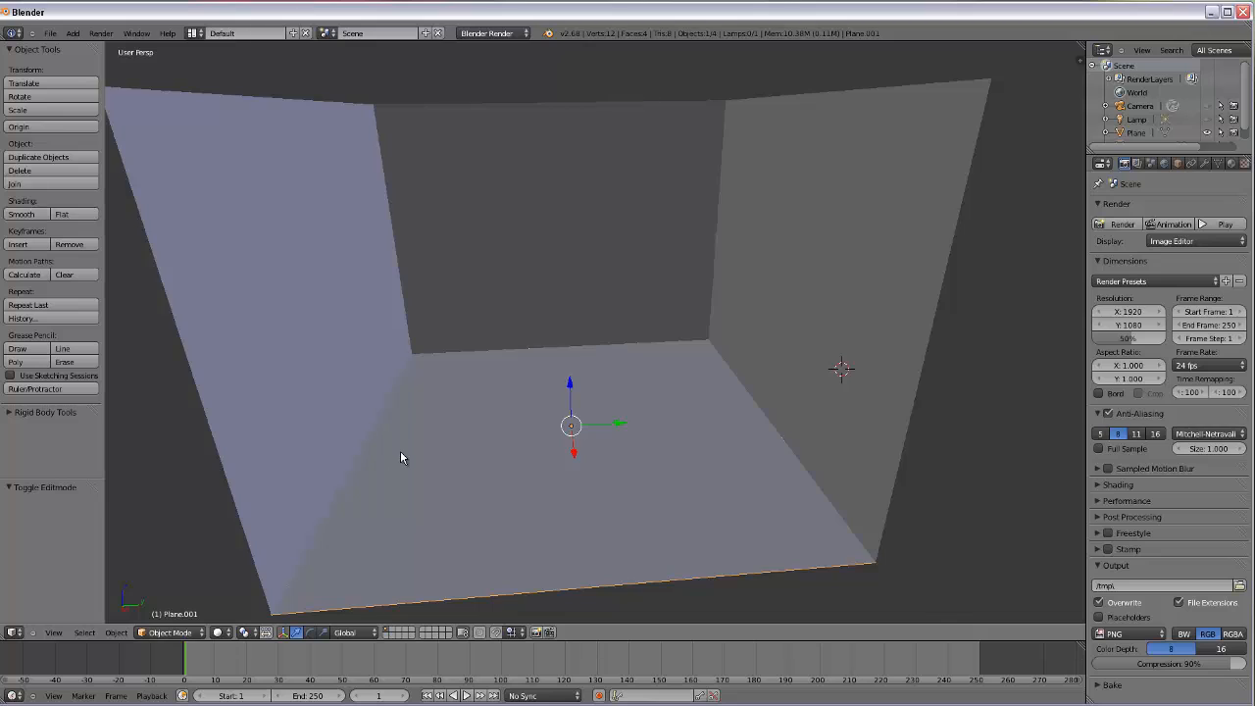
key(shift+z)
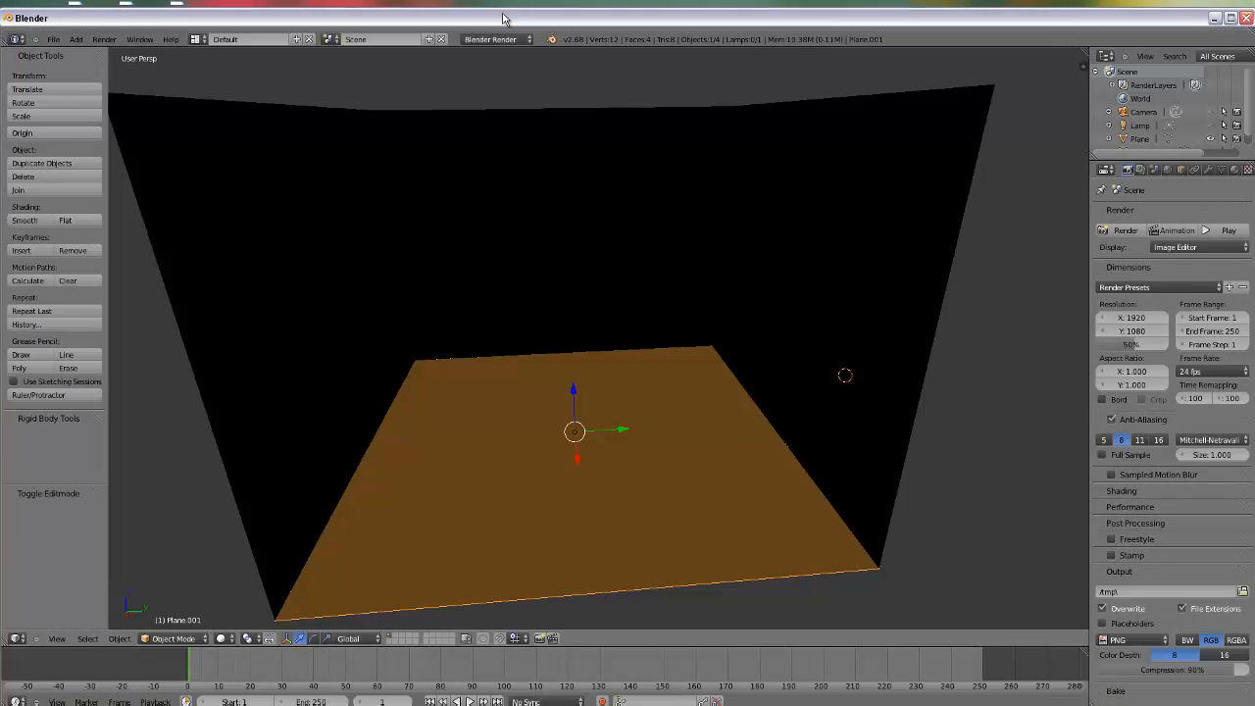
key(shift+z)
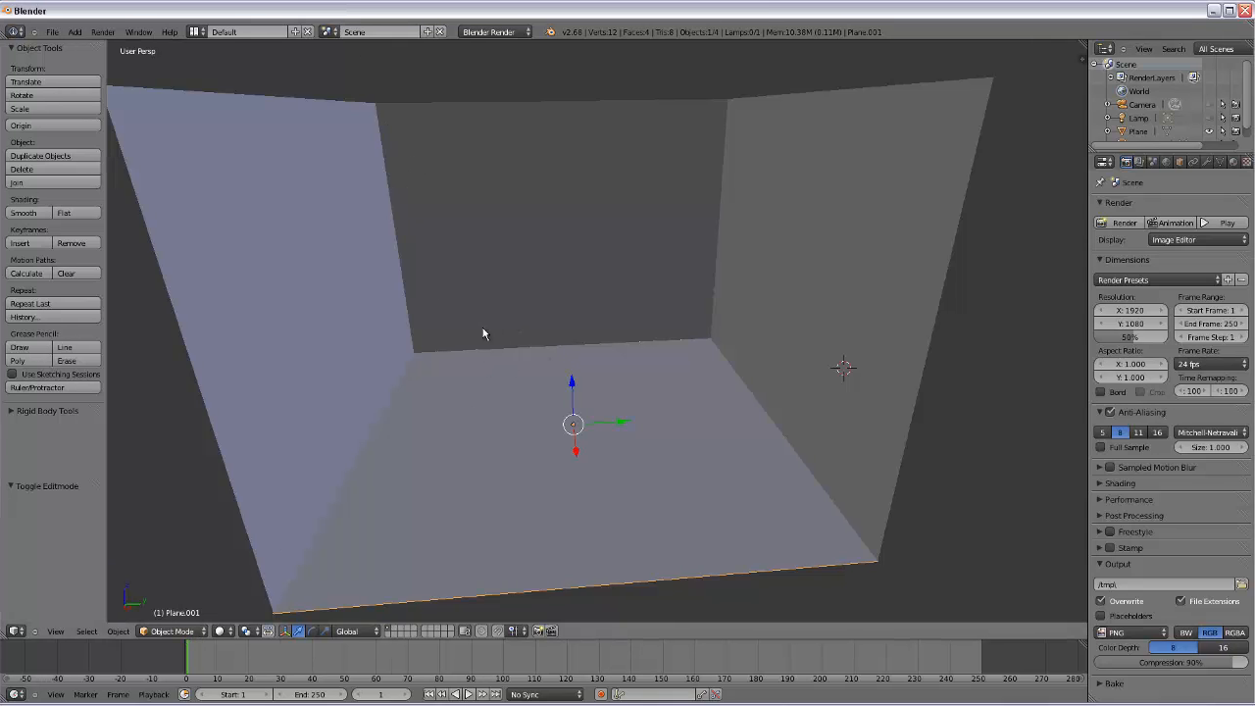
key(Tab)
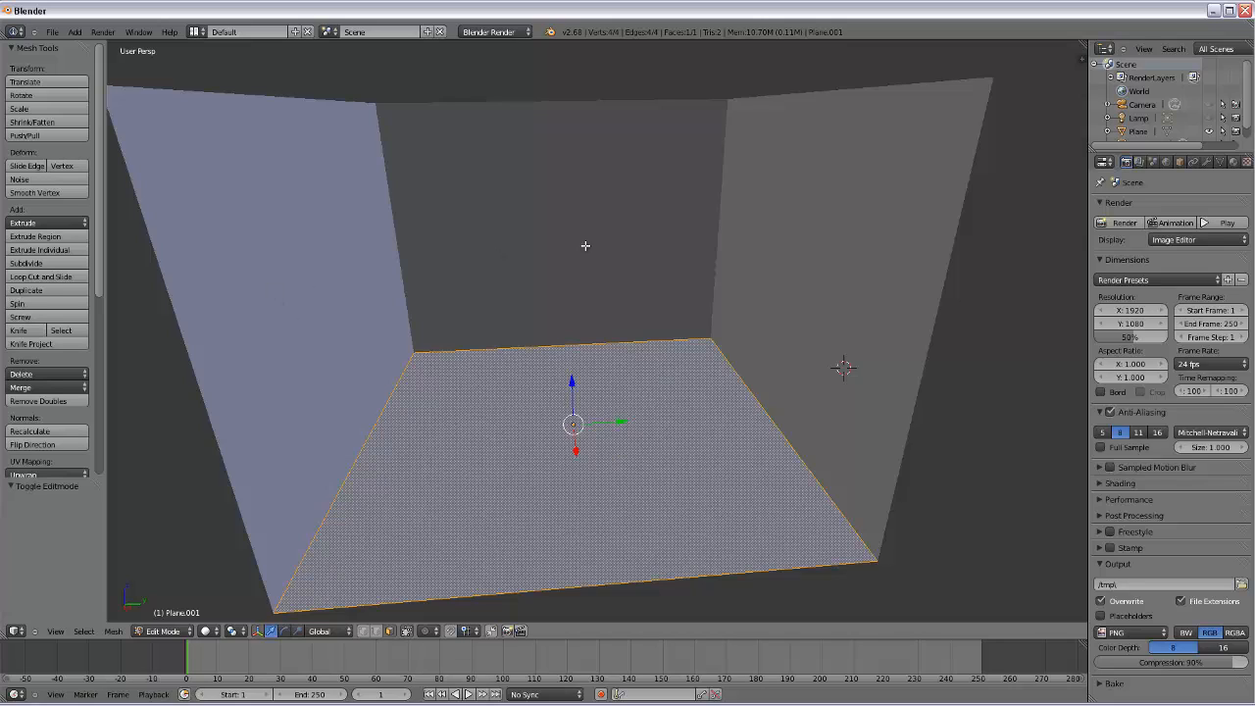
key(Tab)
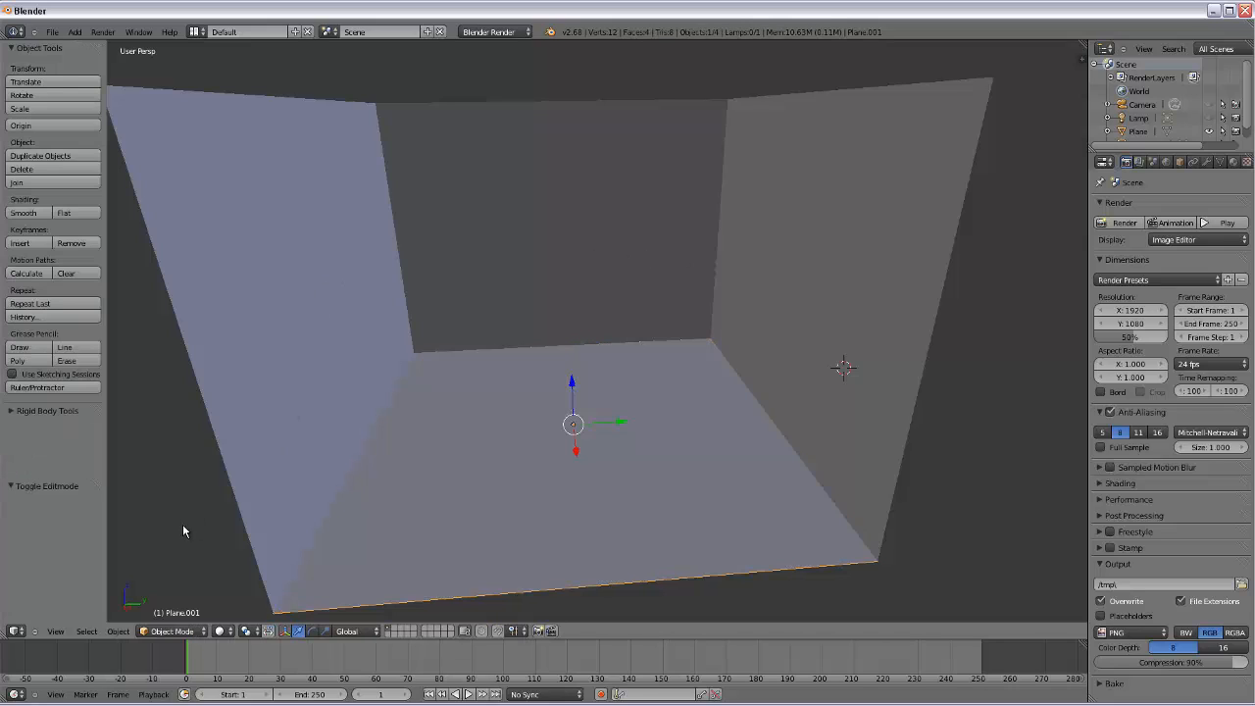
- Edit the walls object and separate its right wall face into its own object with the Selection option
right_click(327, 308)
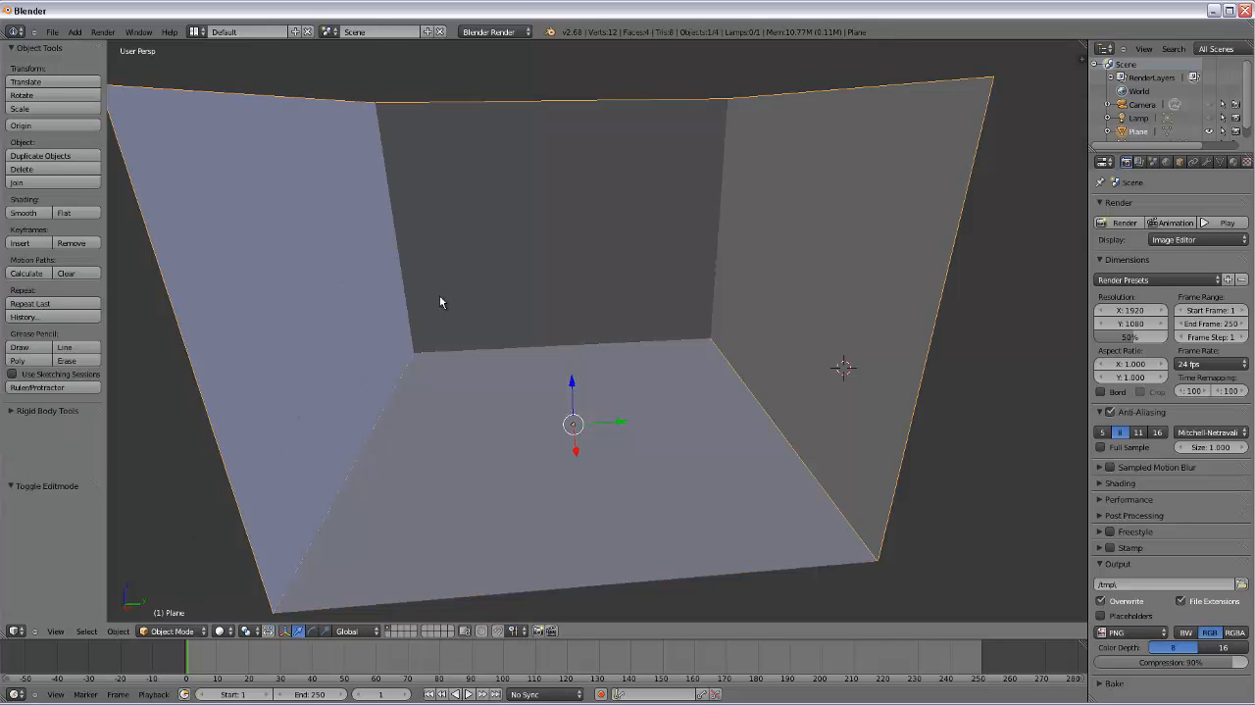
key(Tab)
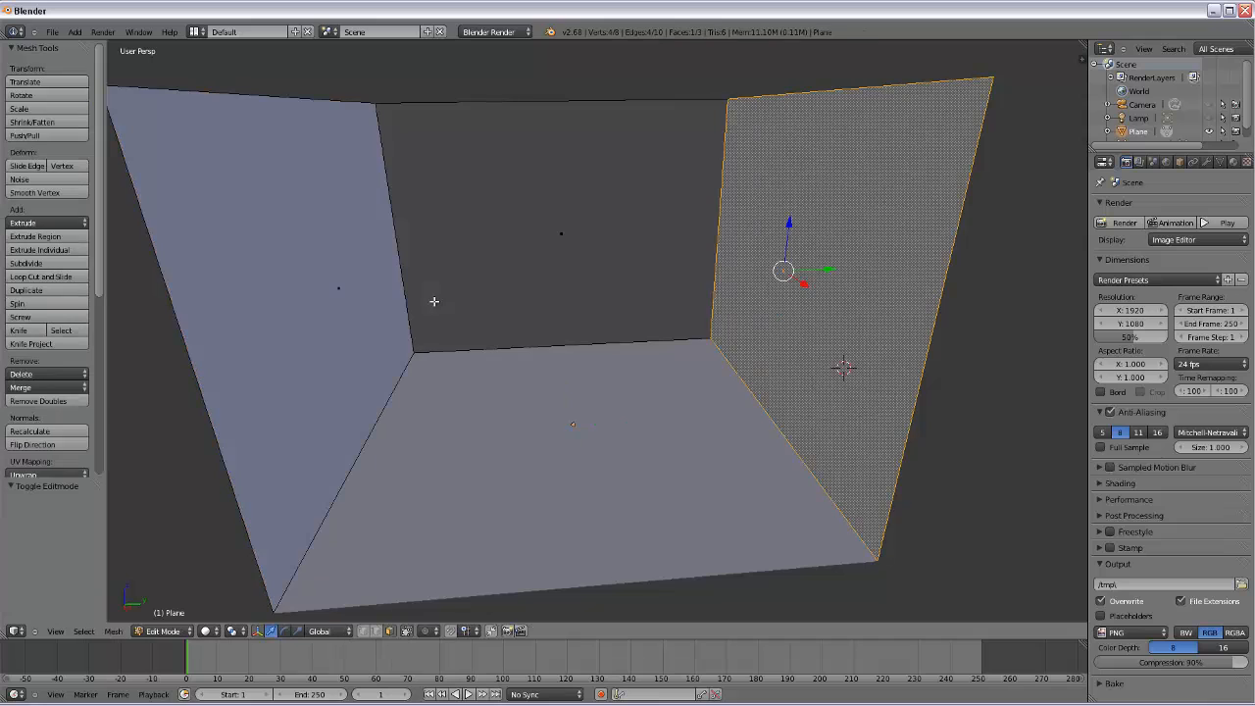
right_click(593, 252)
right_click(792, 249)
key(p)
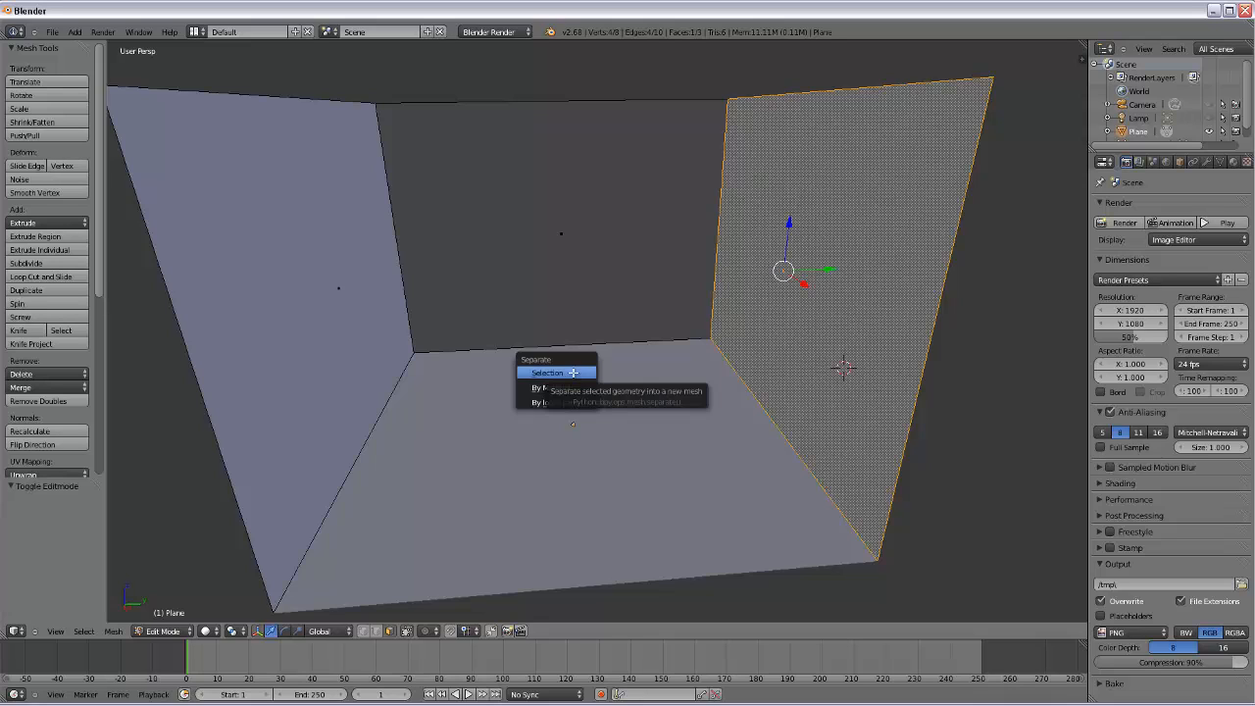
click(550, 373)
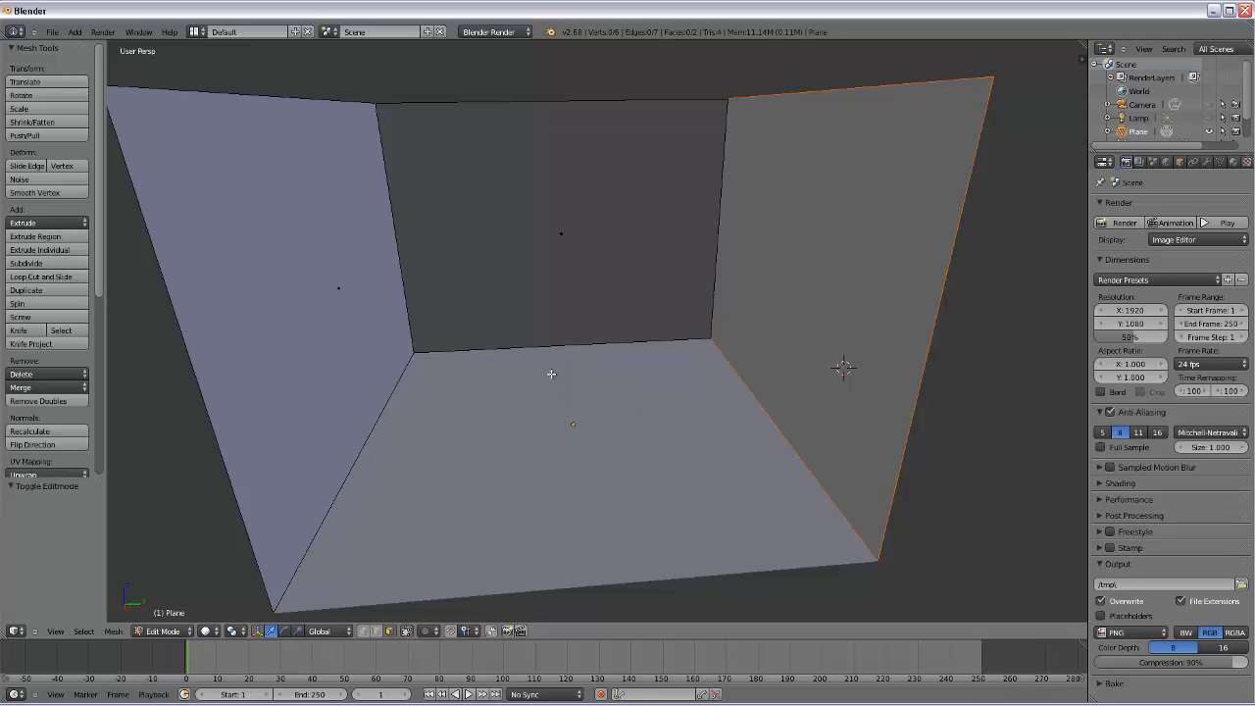
- Separate the back wall face into its own object with the Selection option
right_click(490, 291)
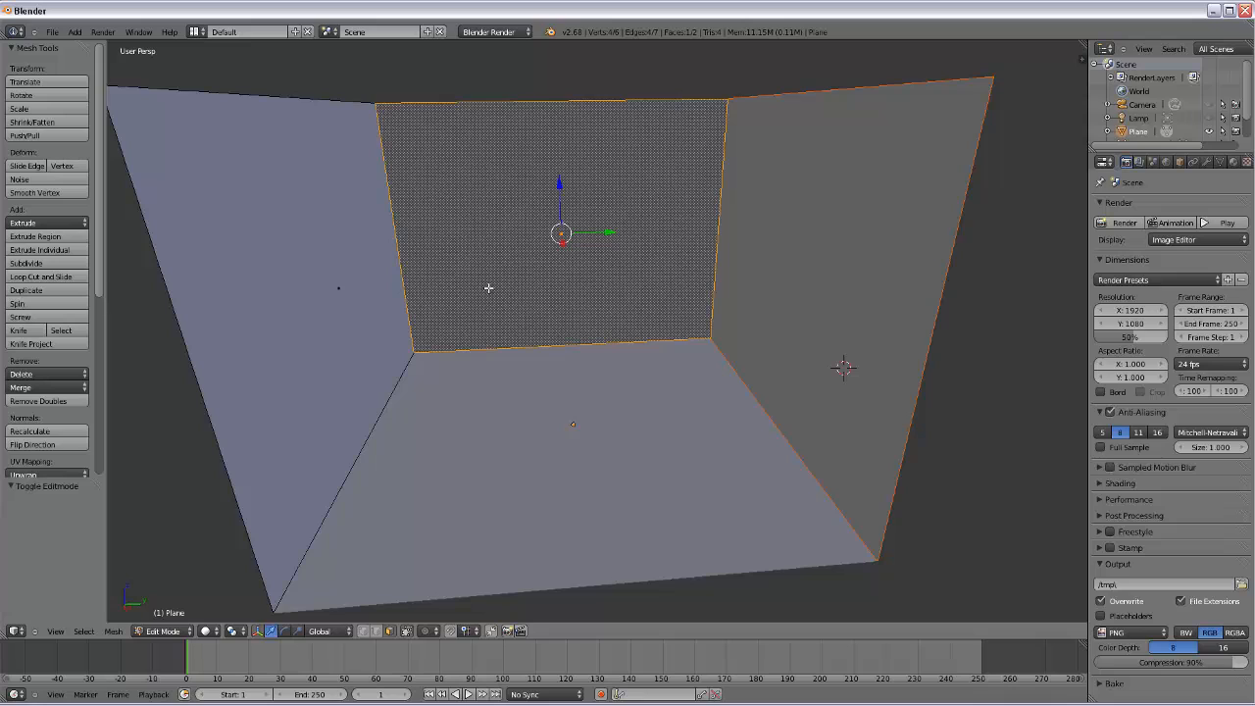
key(p)
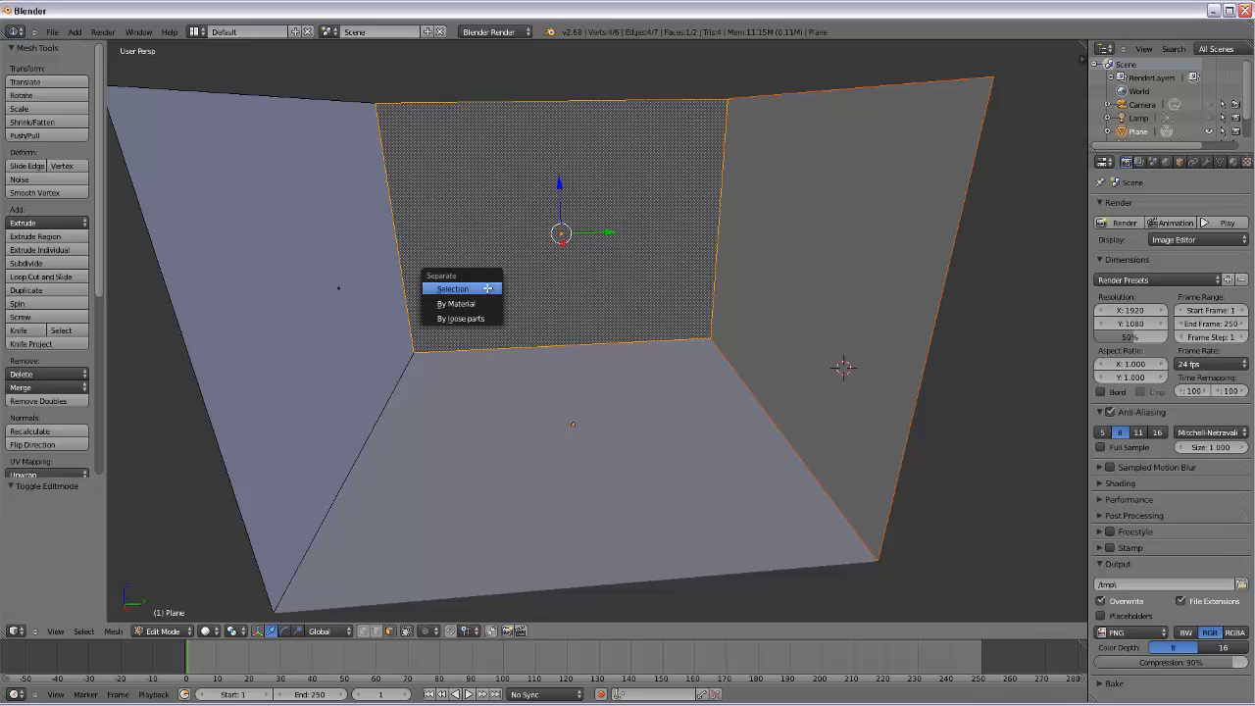
click(480, 288)
- Separate the left wall face with the Selection option and return to Object Mode
right_click(277, 310)
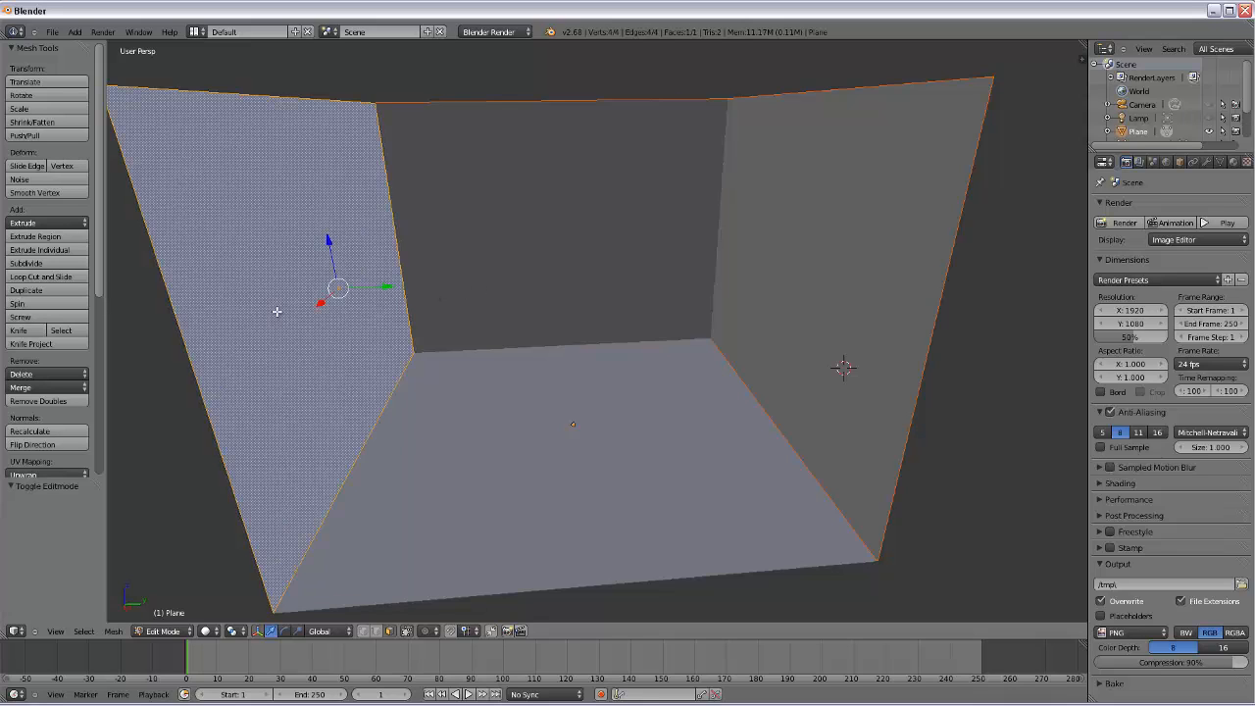
key(p)
click(253, 310)
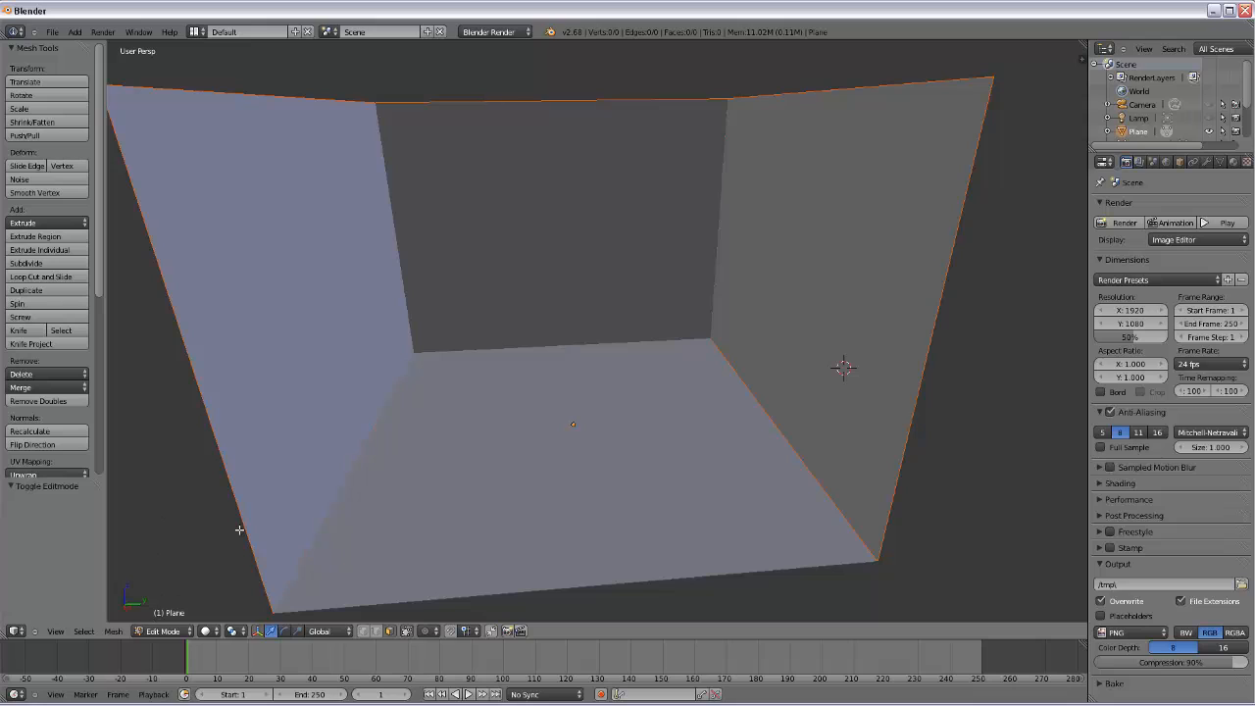
key(Tab)
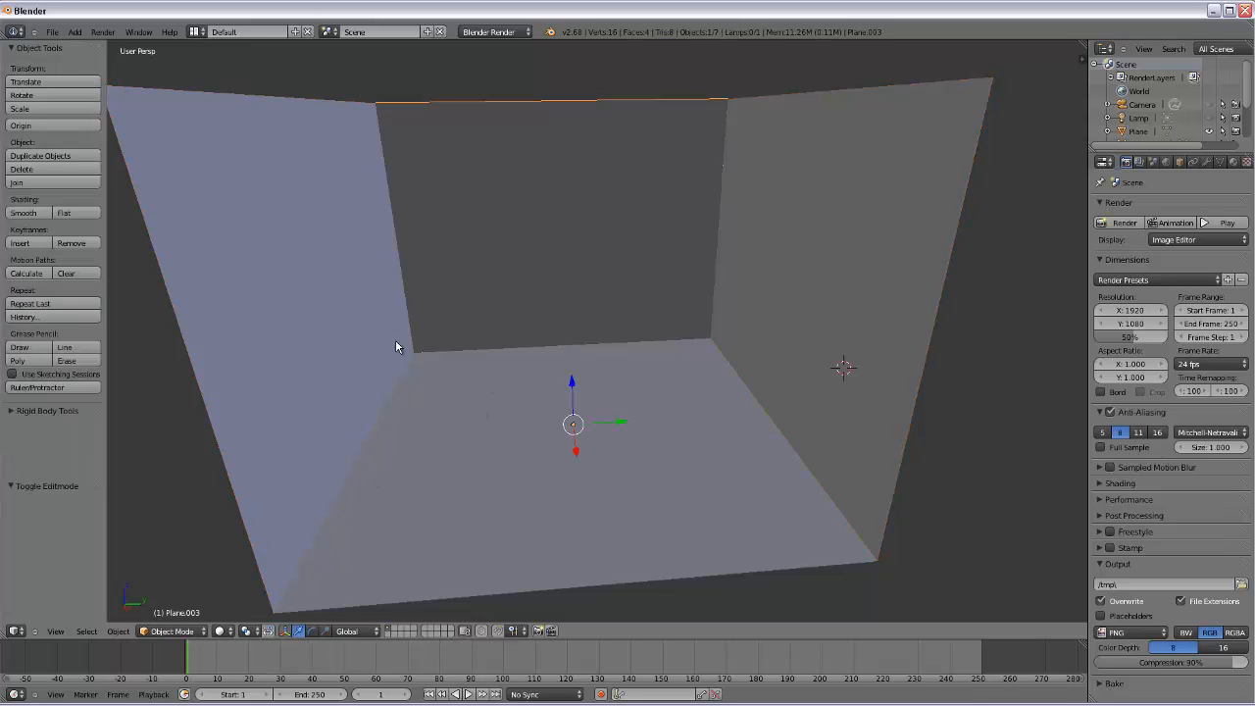
- Select the right, back and left walls in turn to check that each is its own object
right_click(784, 268)
right_click(620, 244)
right_click(341, 275)
- Open the floor object in Edit Mode and split the 3D view, making the new area a UV/Image Editor
right_click(454, 422)
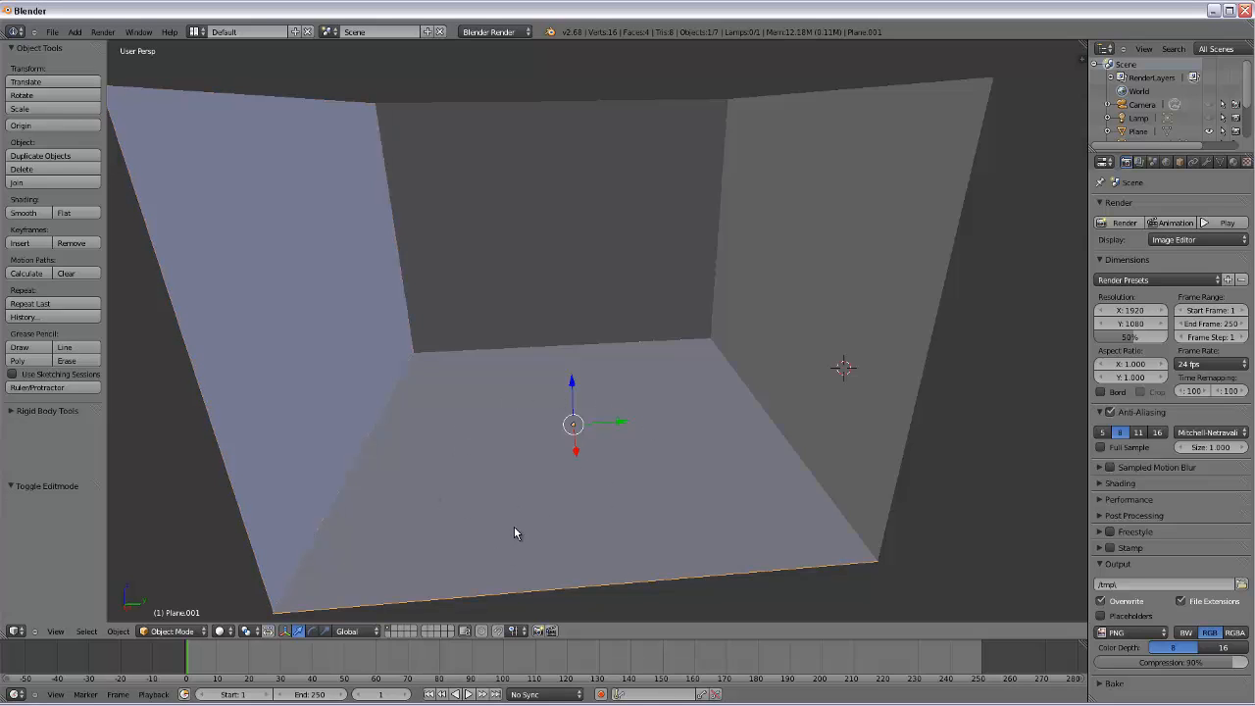
key(Tab)
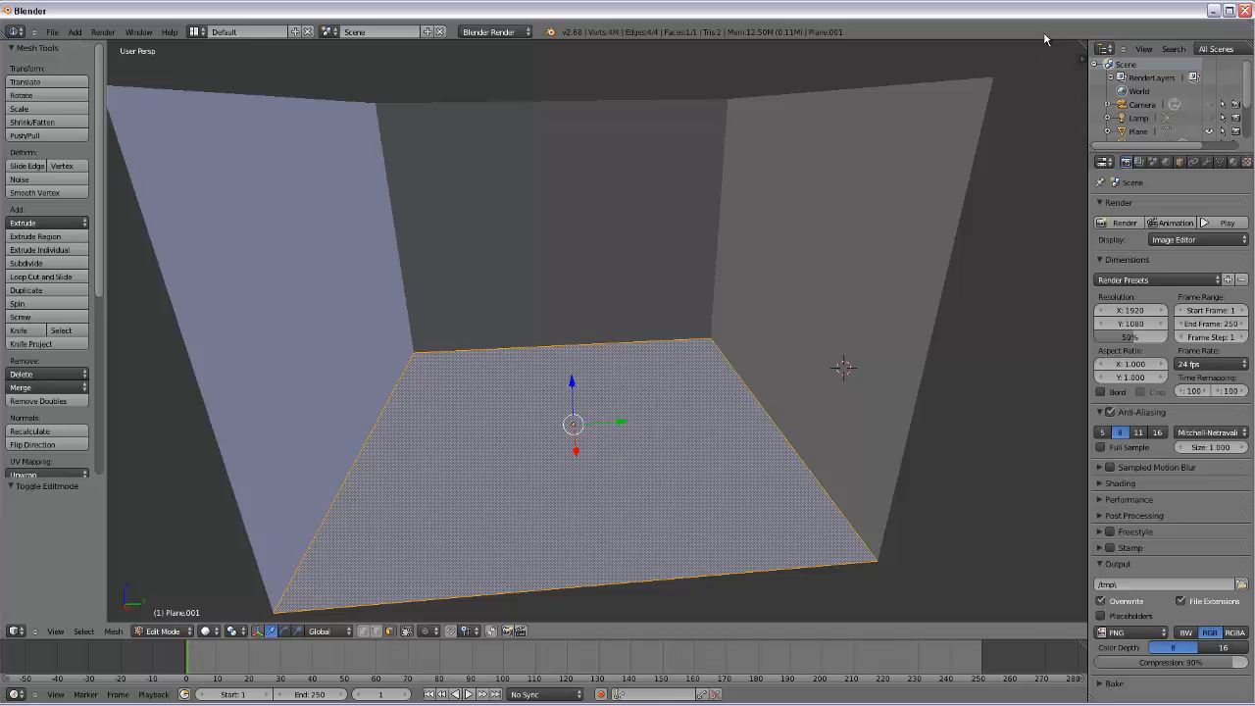
drag(1083, 45, 551, 77)
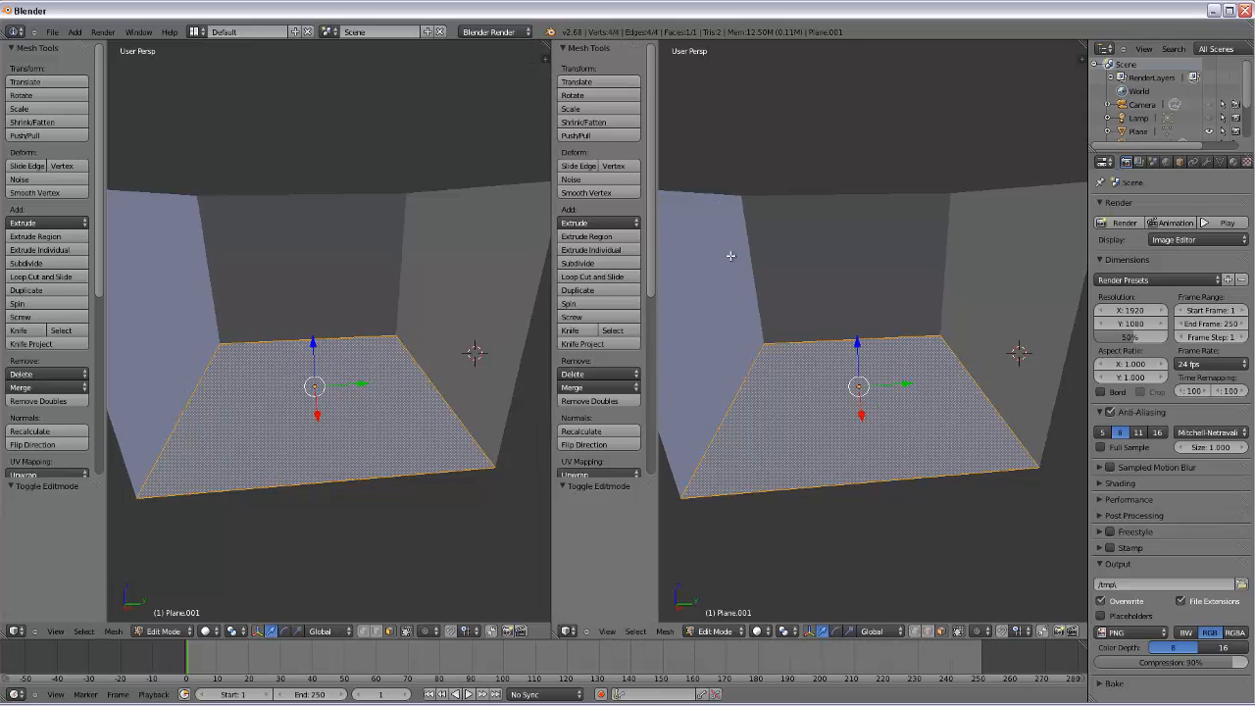
key(t)
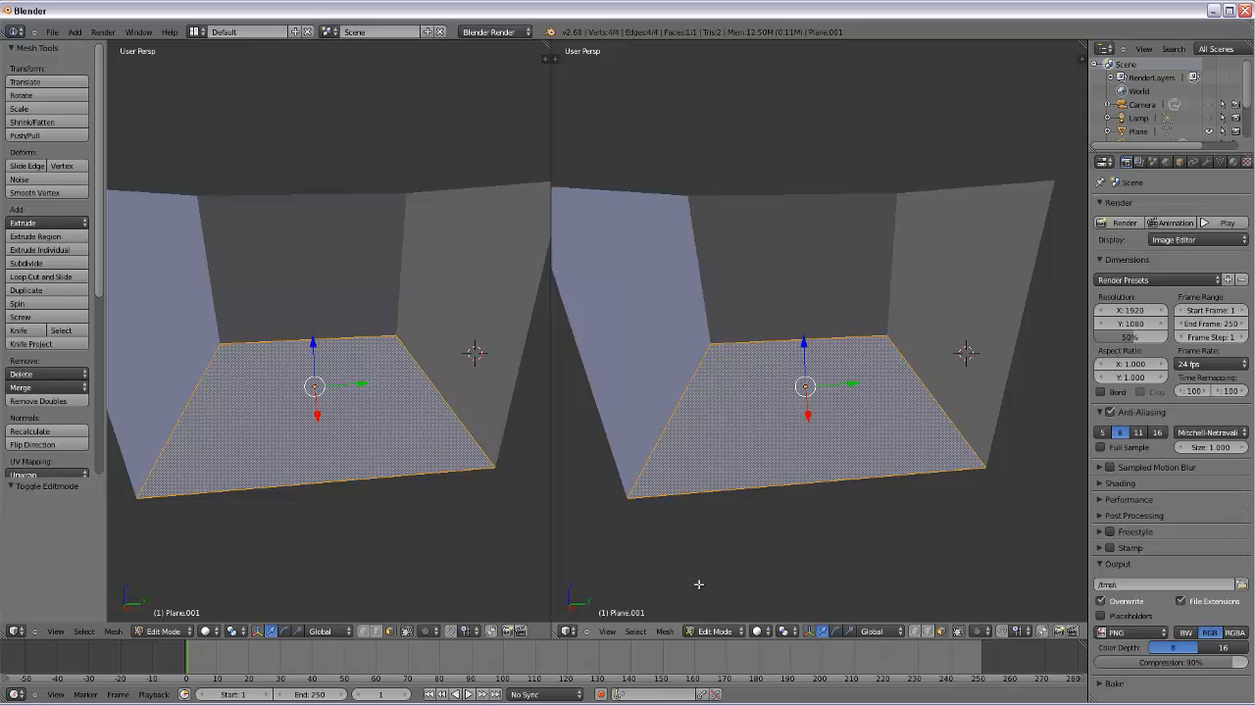
click(568, 631)
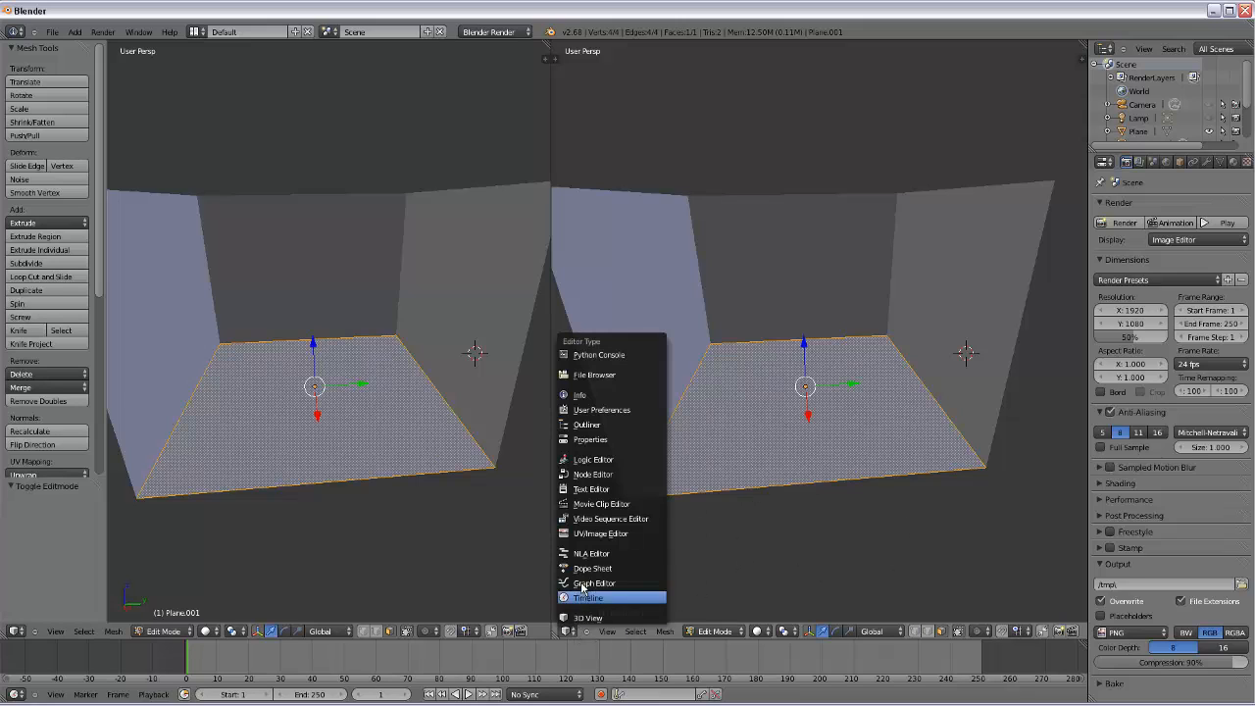
click(600, 533)
scroll(812, 377, up, 3)
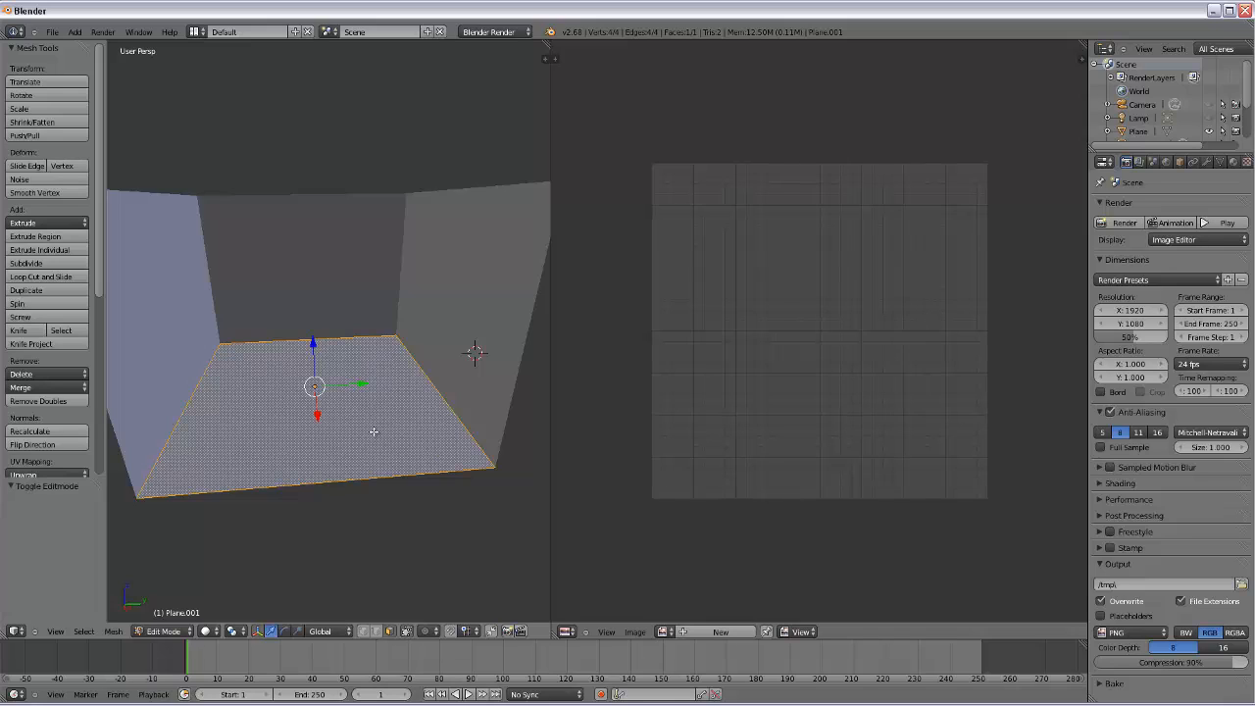
- Unwrap the floor face and give the floor object a new material
key(u)
click(482, 385)
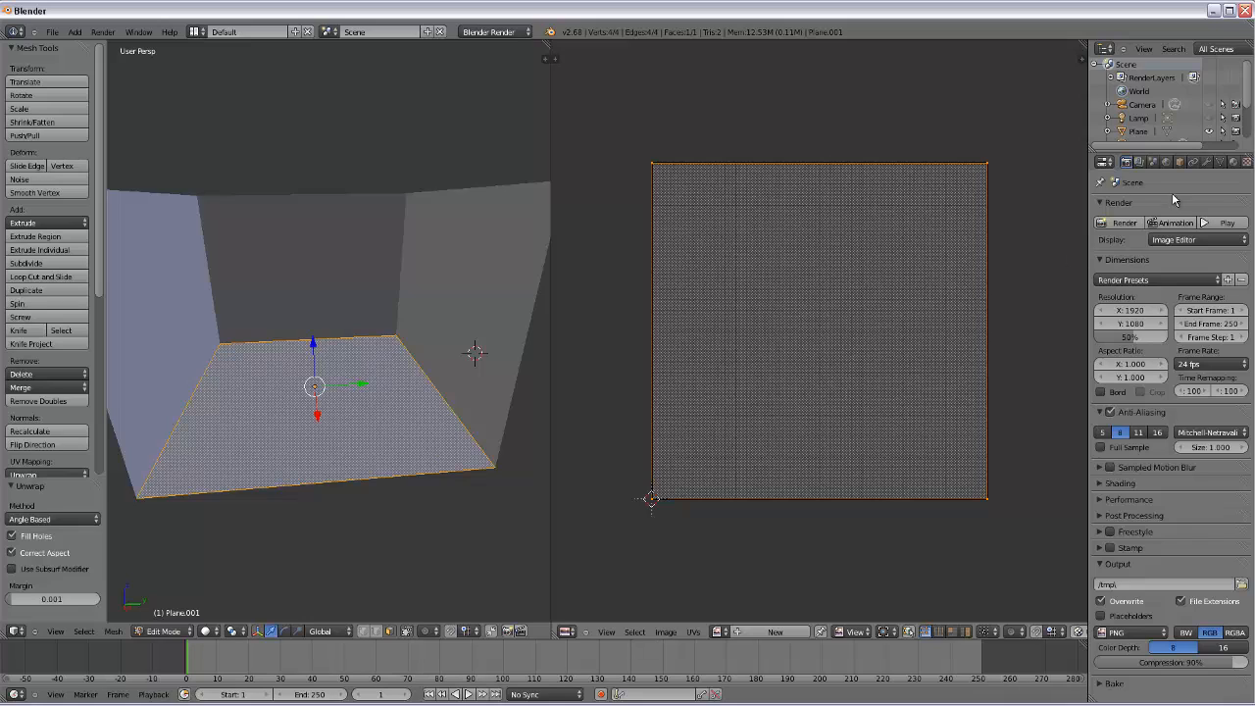
click(1232, 161)
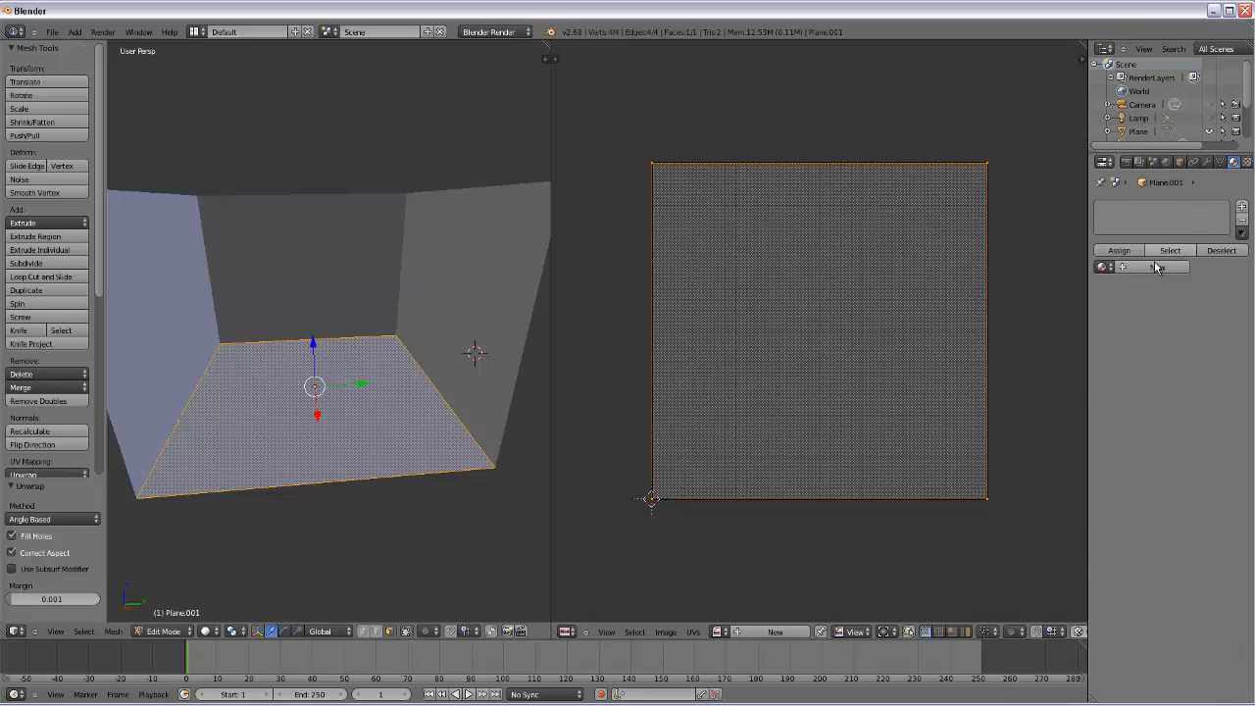
click(1154, 267)
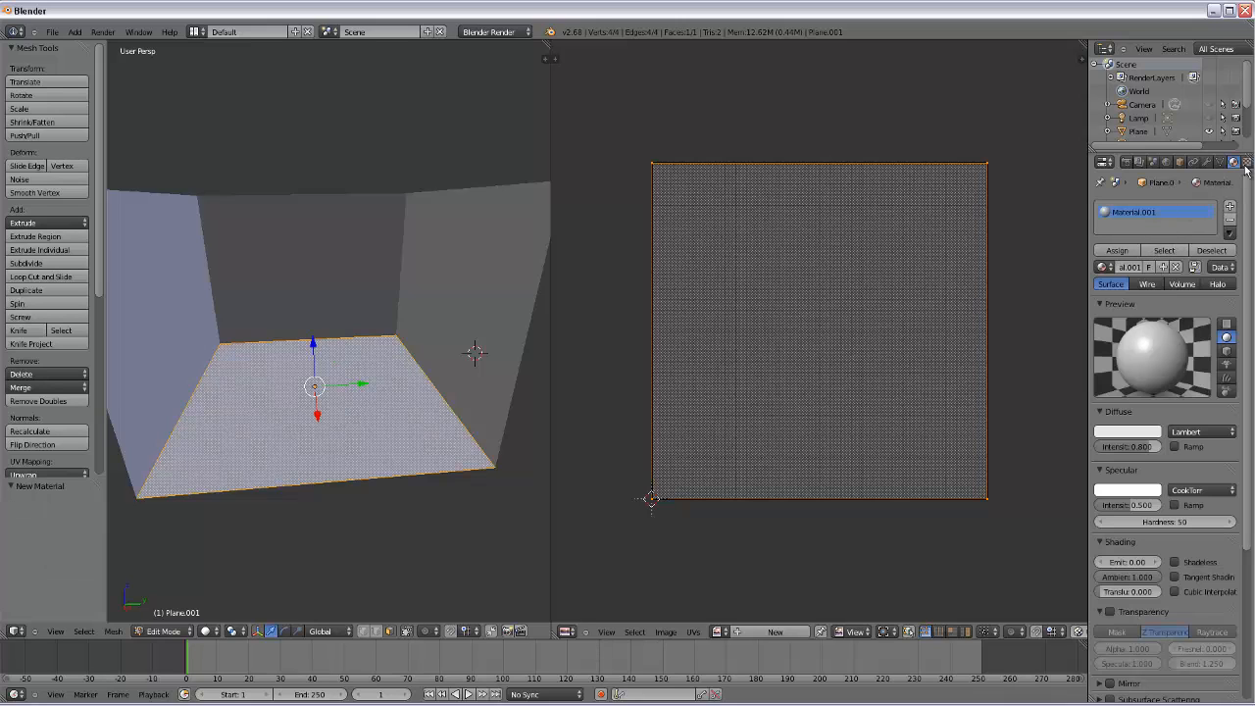
- Add a new Image or Movie texture to the floor's material and set its mapping coordinates to UV
scroll(1225, 165, down, 2)
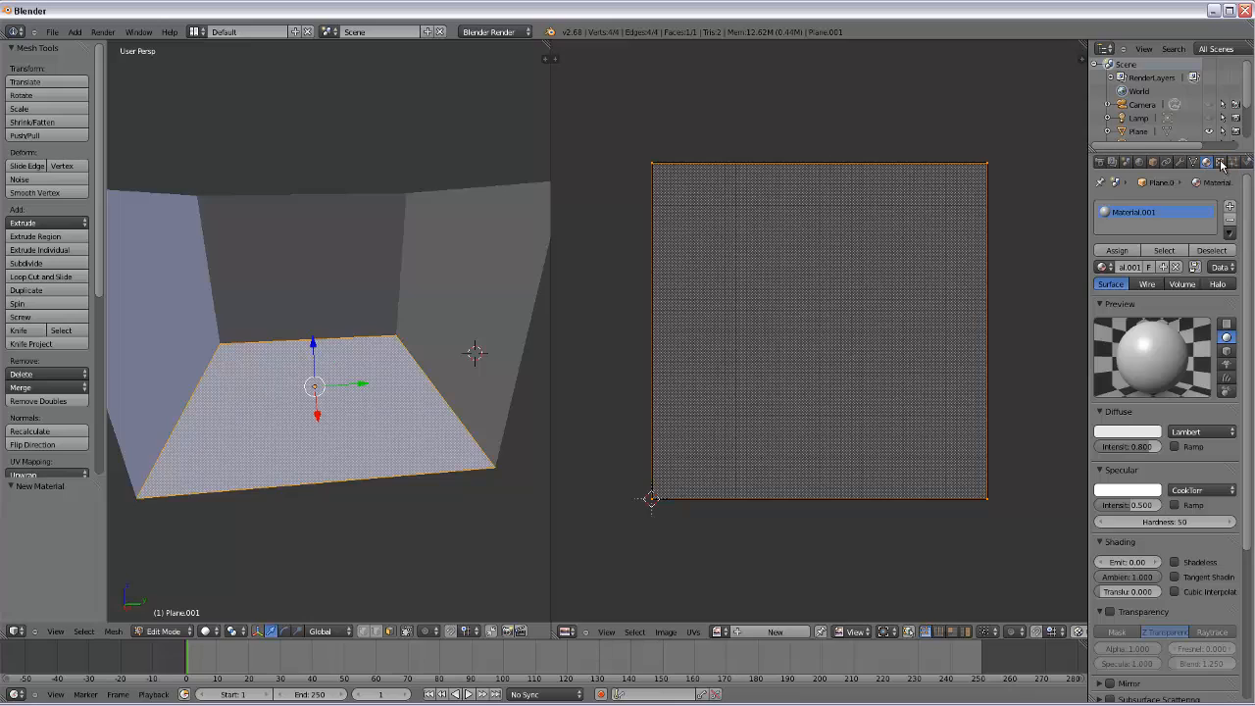
click(1220, 164)
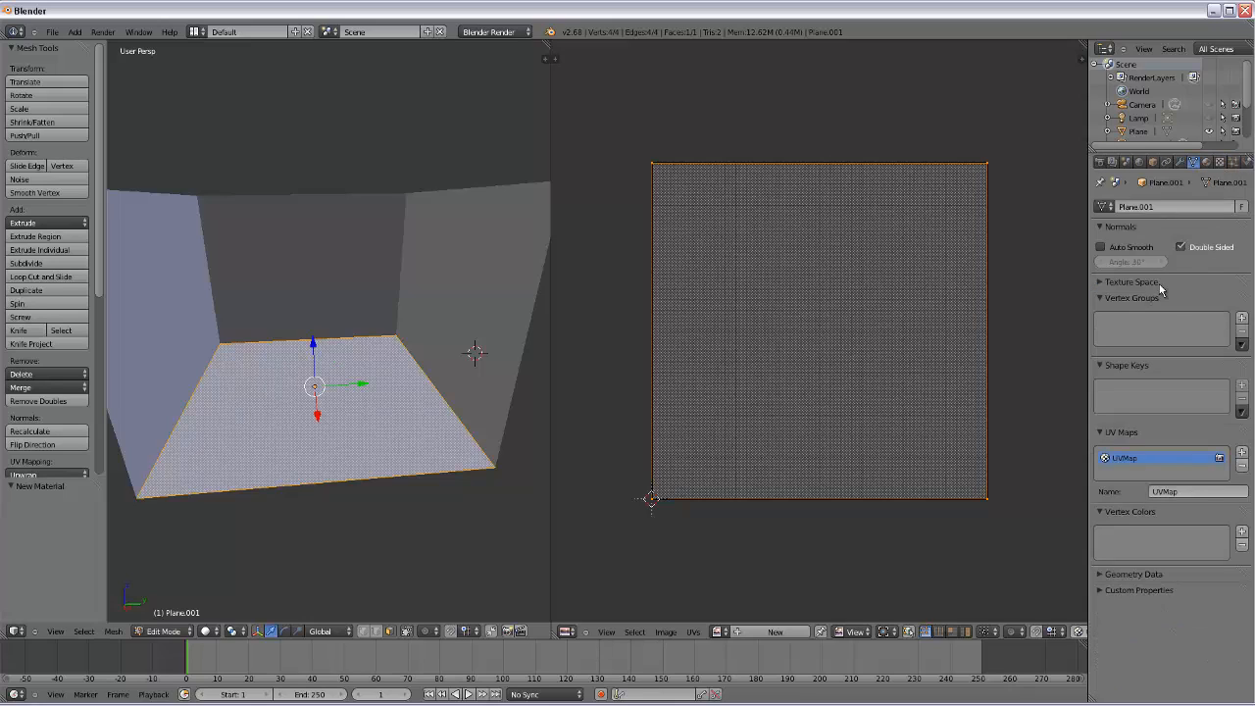
click(1220, 162)
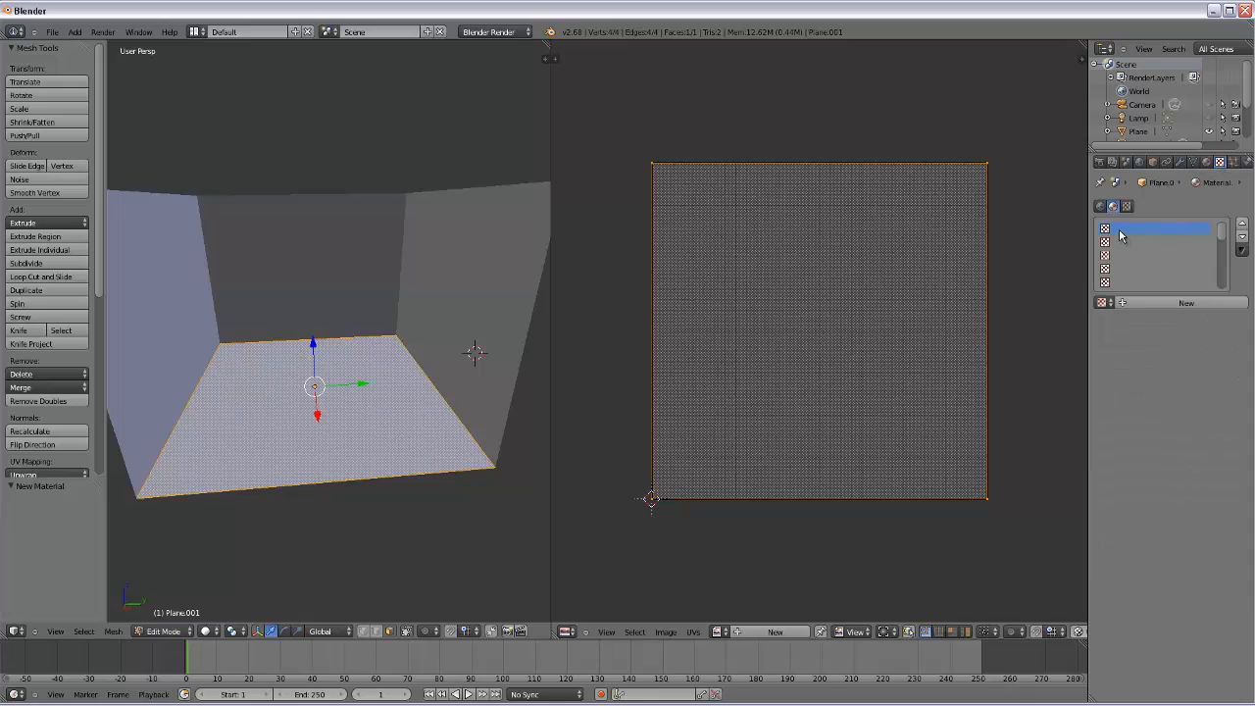
click(1178, 301)
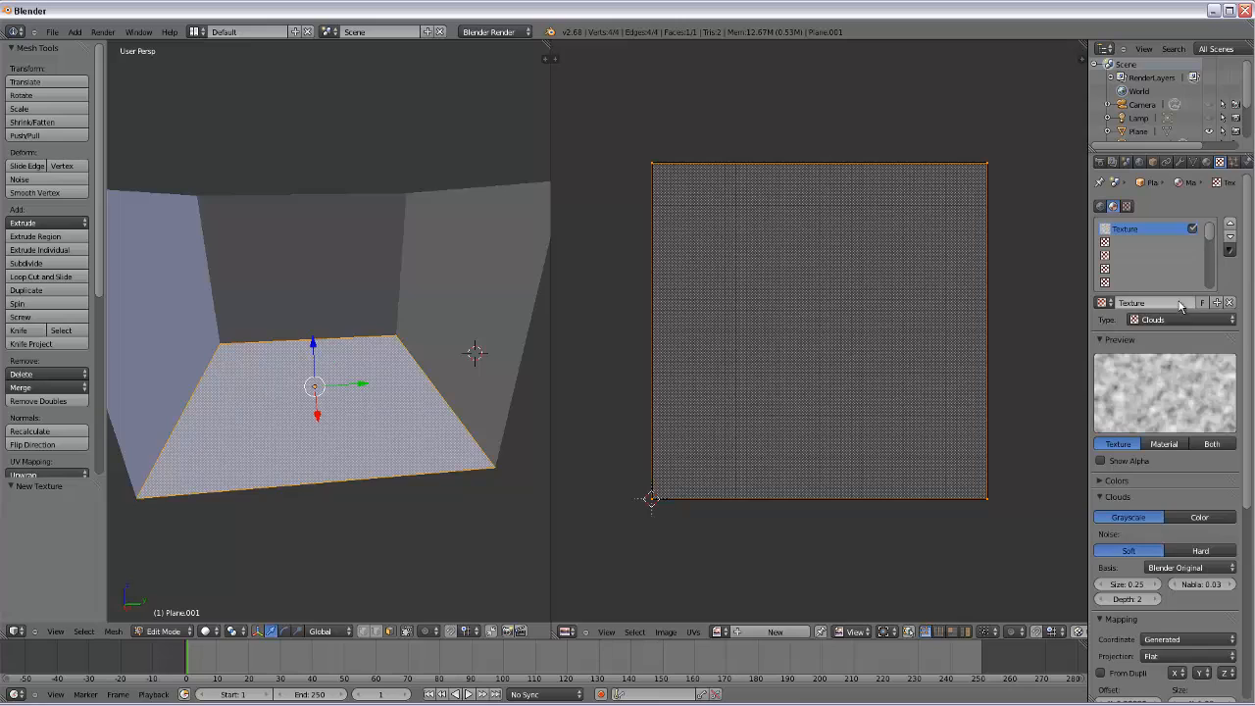
click(1181, 320)
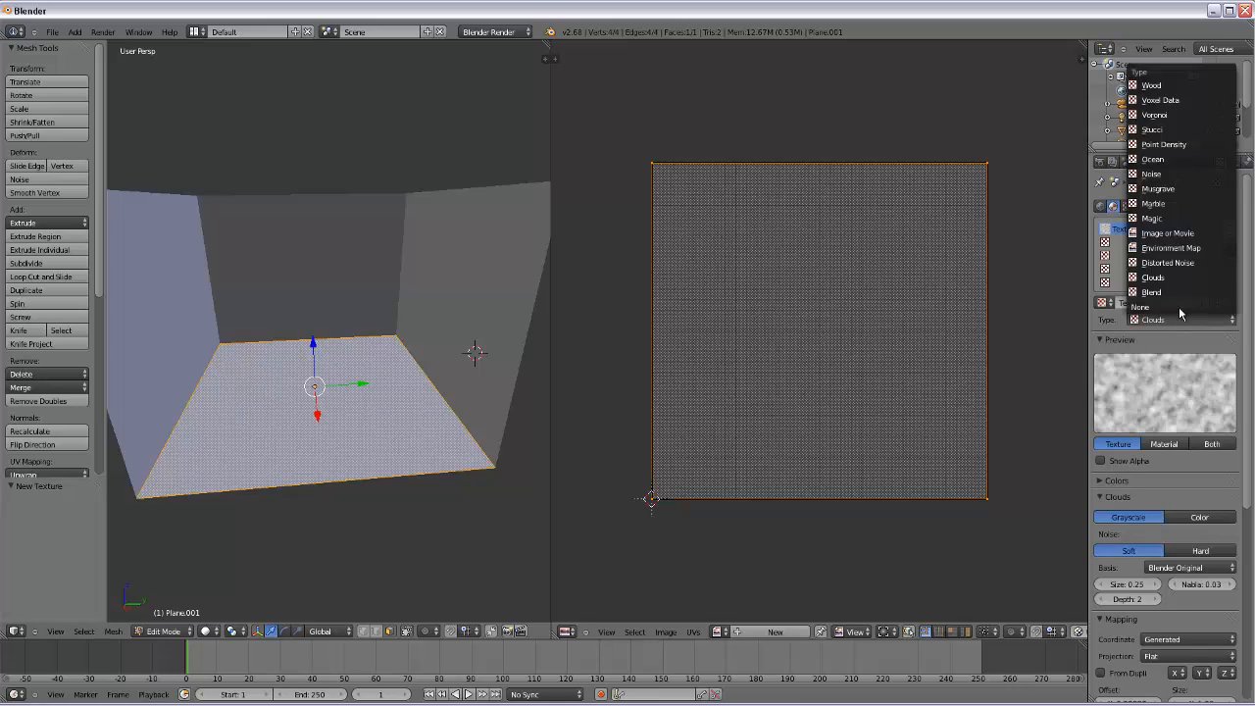
click(1166, 236)
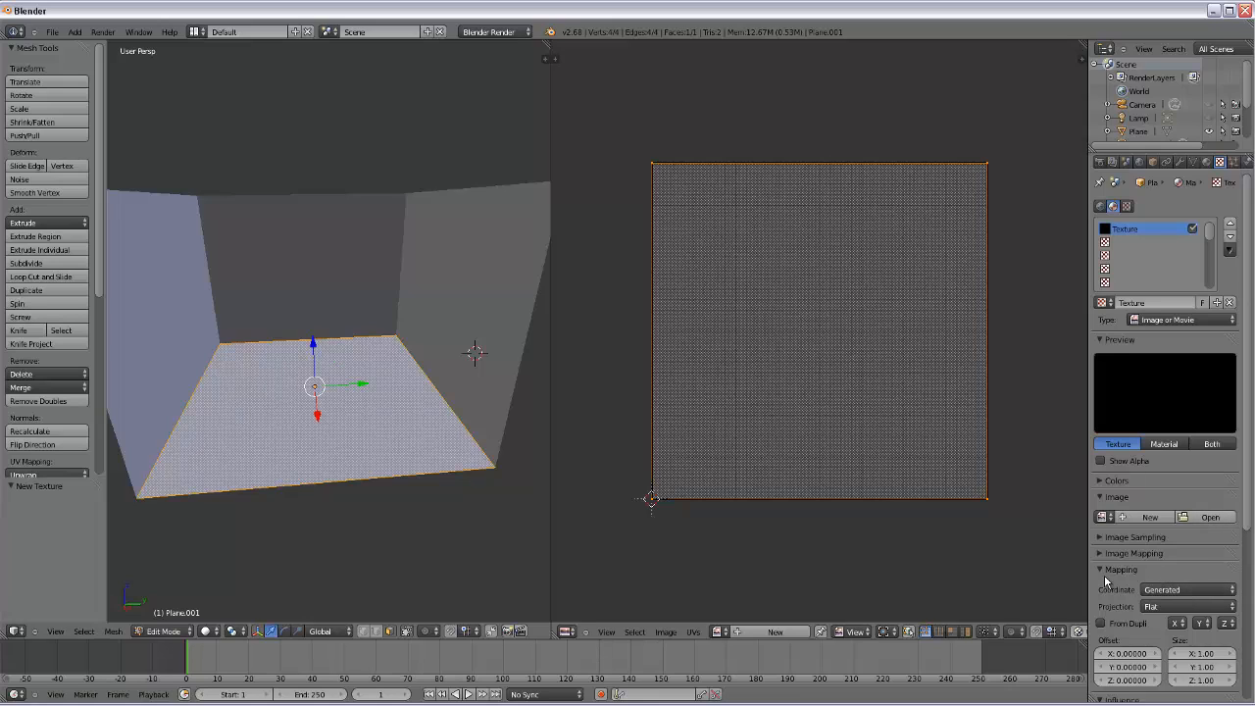
click(1194, 589)
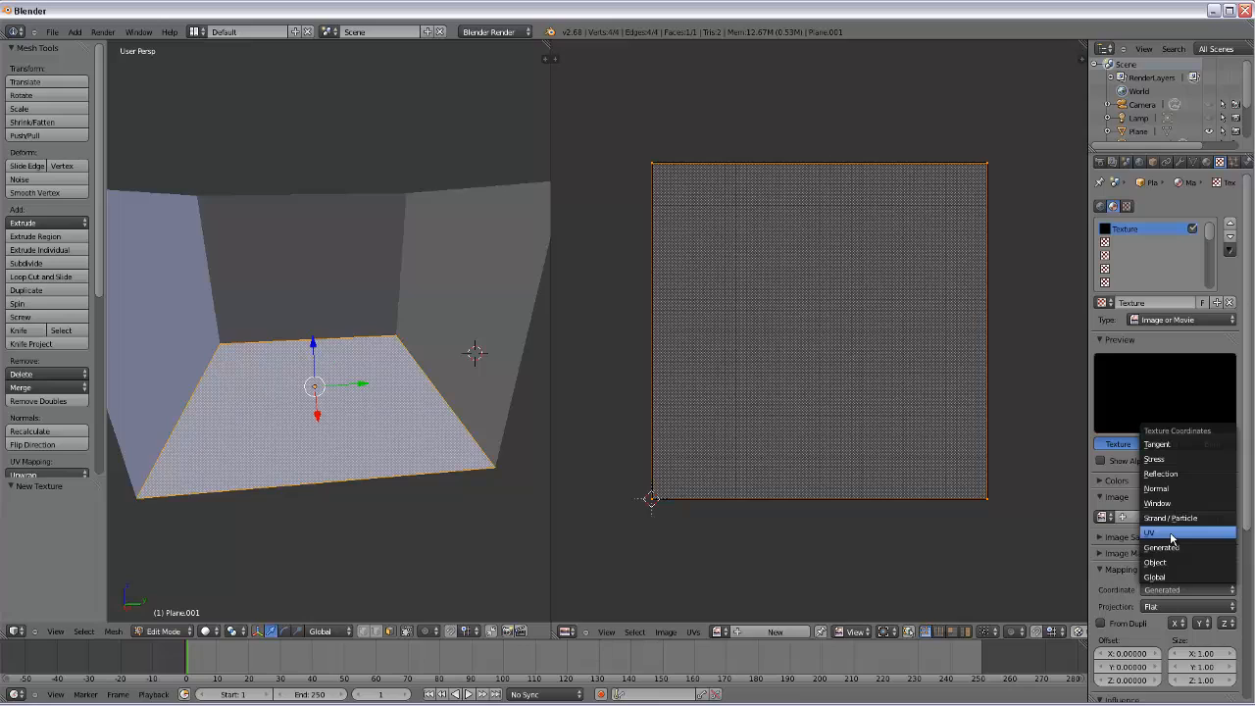
click(1172, 535)
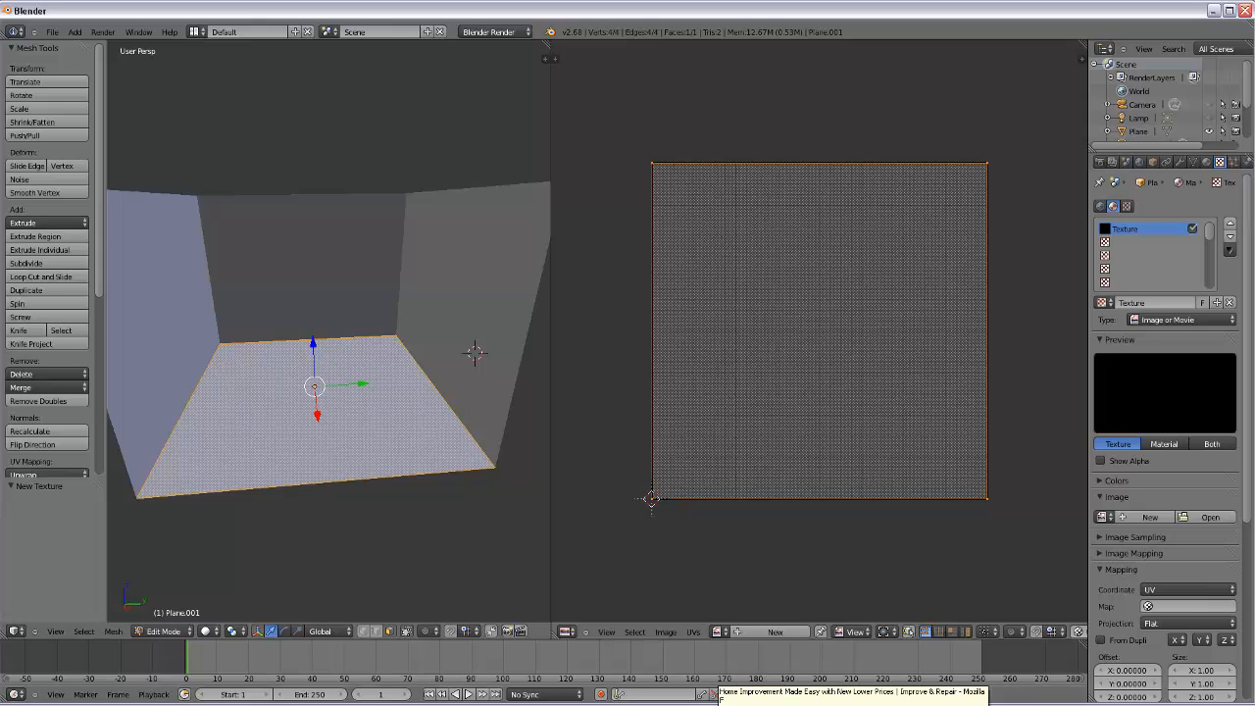
- Switch to the Home Depot site in Firefox and open its Flooring department
click(713, 696)
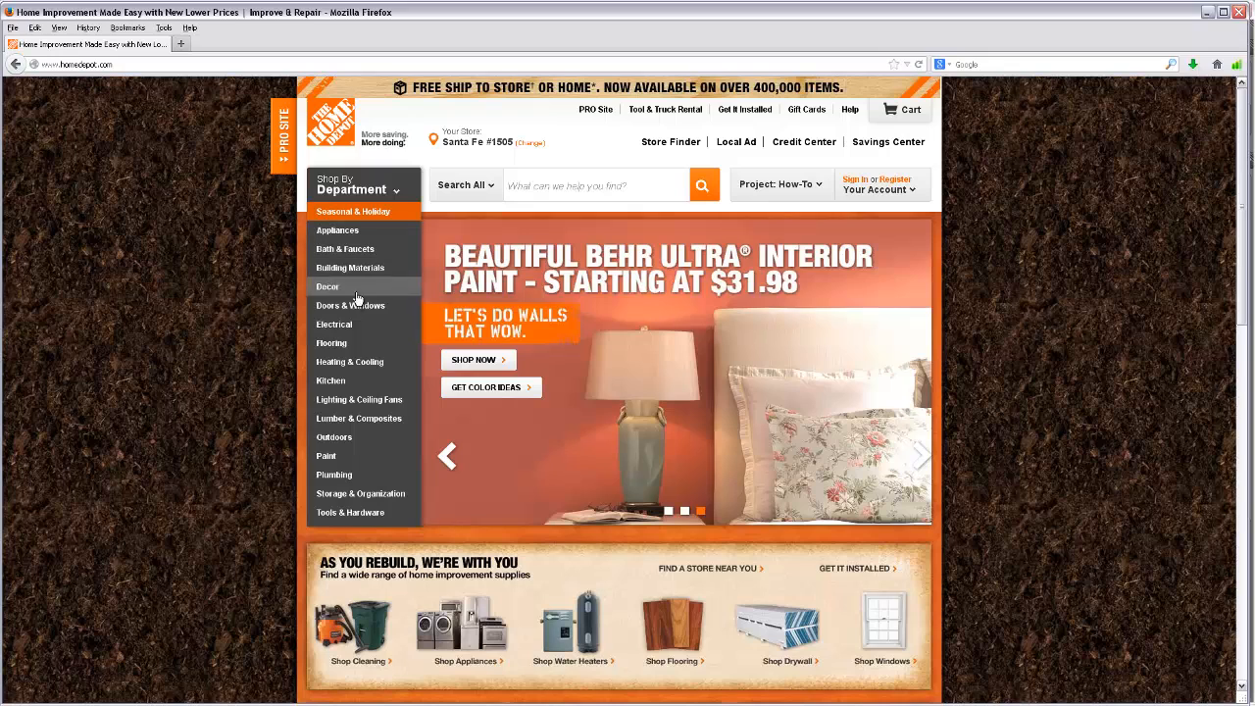
click(335, 347)
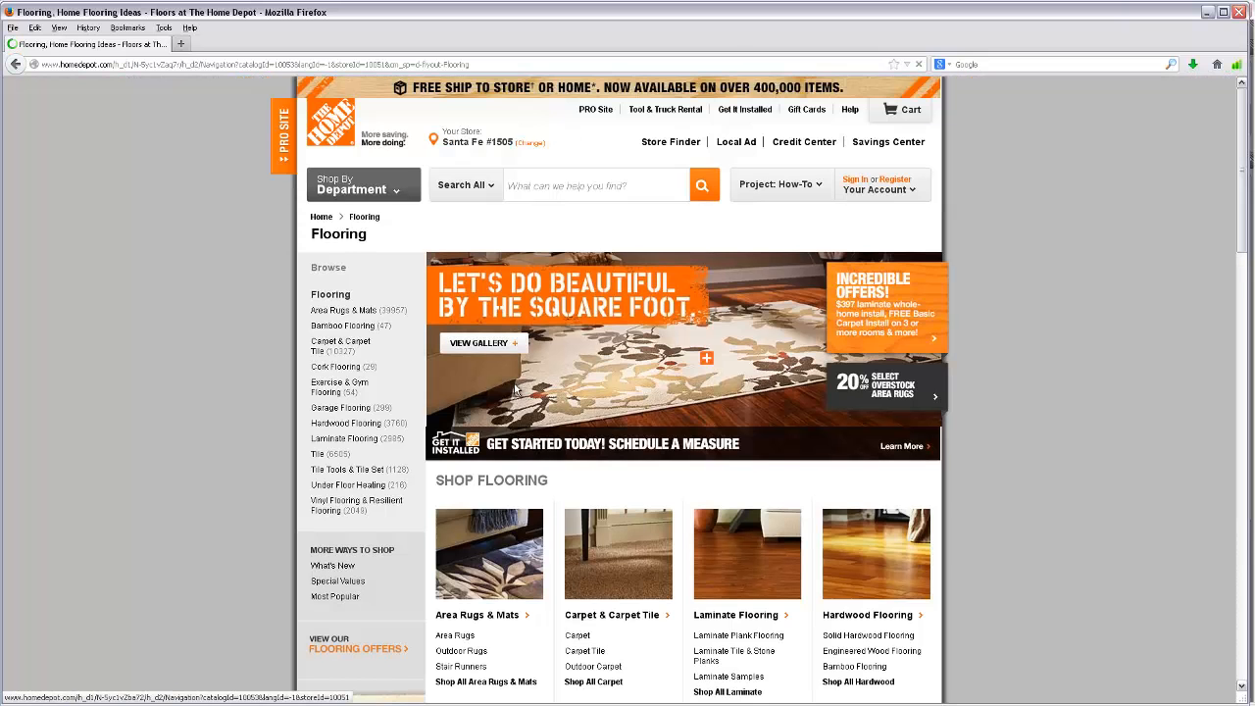
- Open the Tile category of the flooring department and go to its Ceramic Floor Tile listing
scroll(373, 355, down, 2)
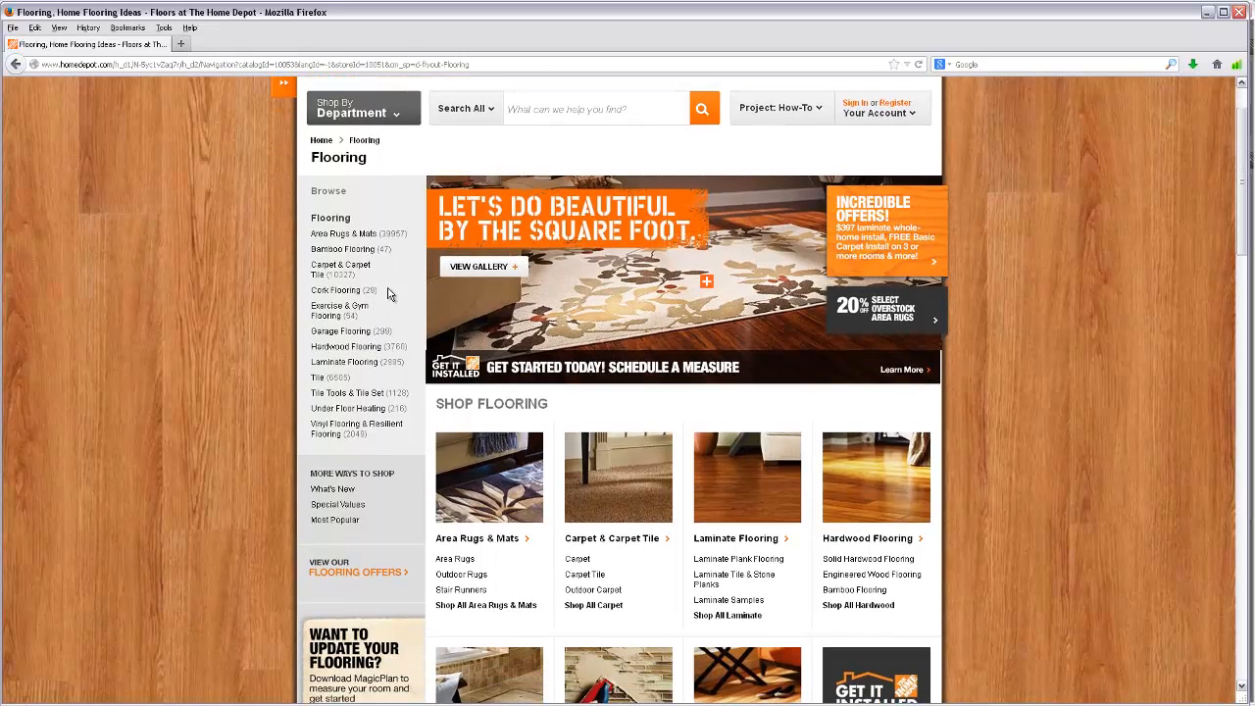
click(319, 382)
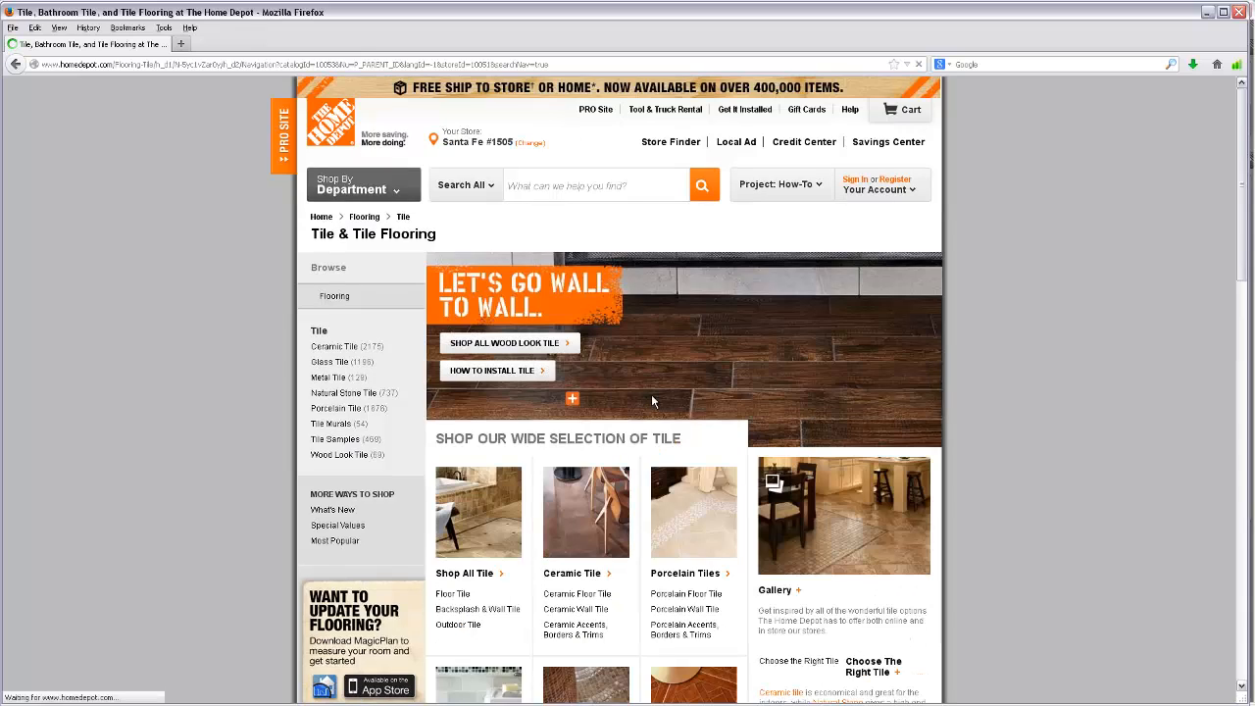
scroll(650, 400, down, 4)
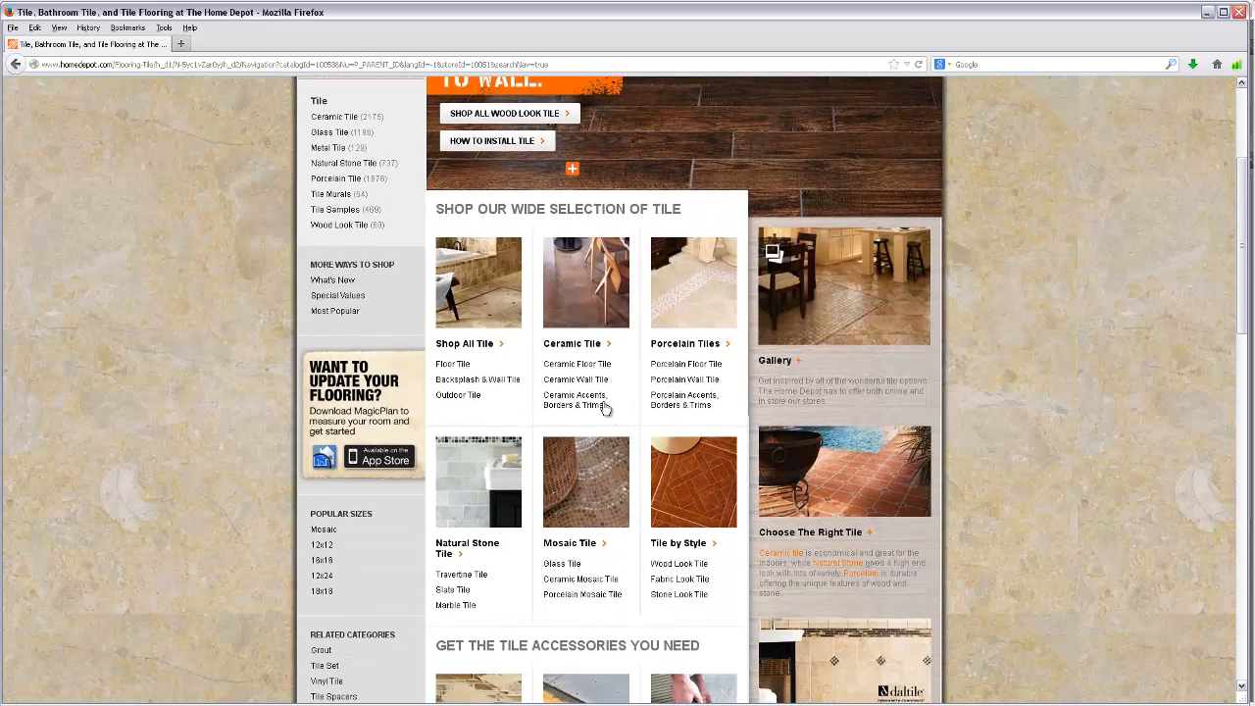
click(577, 366)
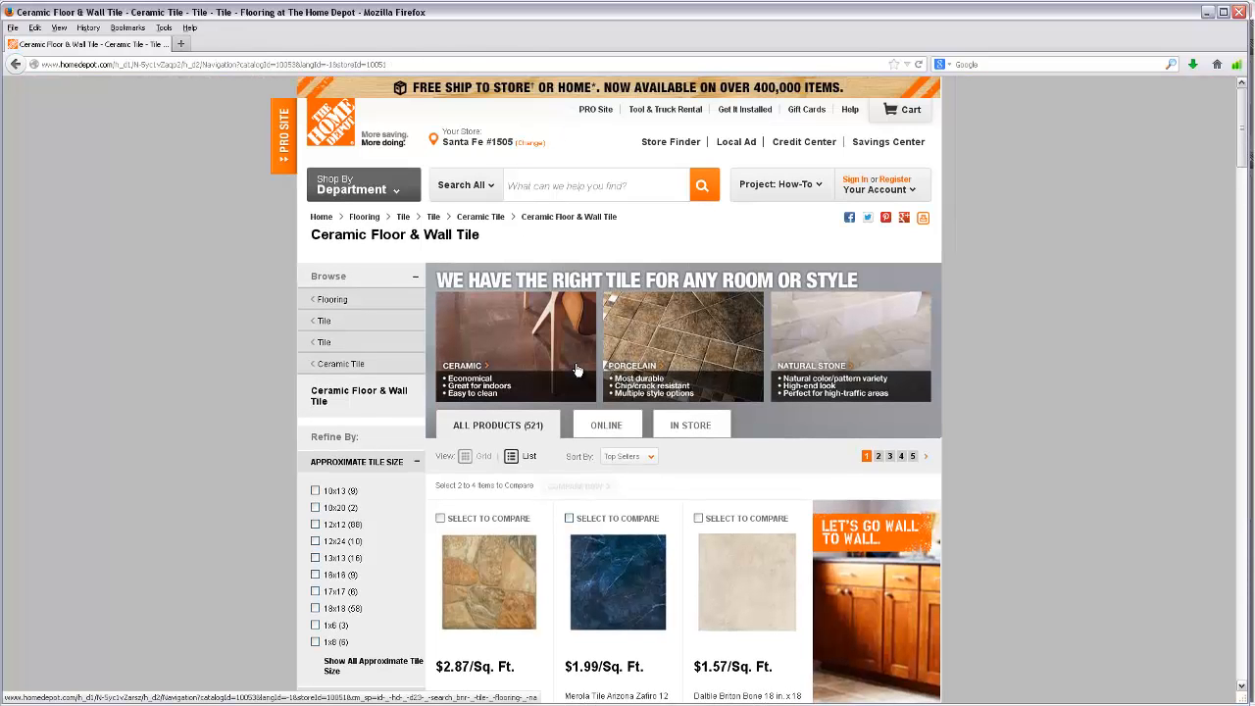
- Look through the ceramic tile listing and open the product page of the Daltile 18 in. x 18 in. Pacific Sand Tile
scroll(546, 398, down, 5)
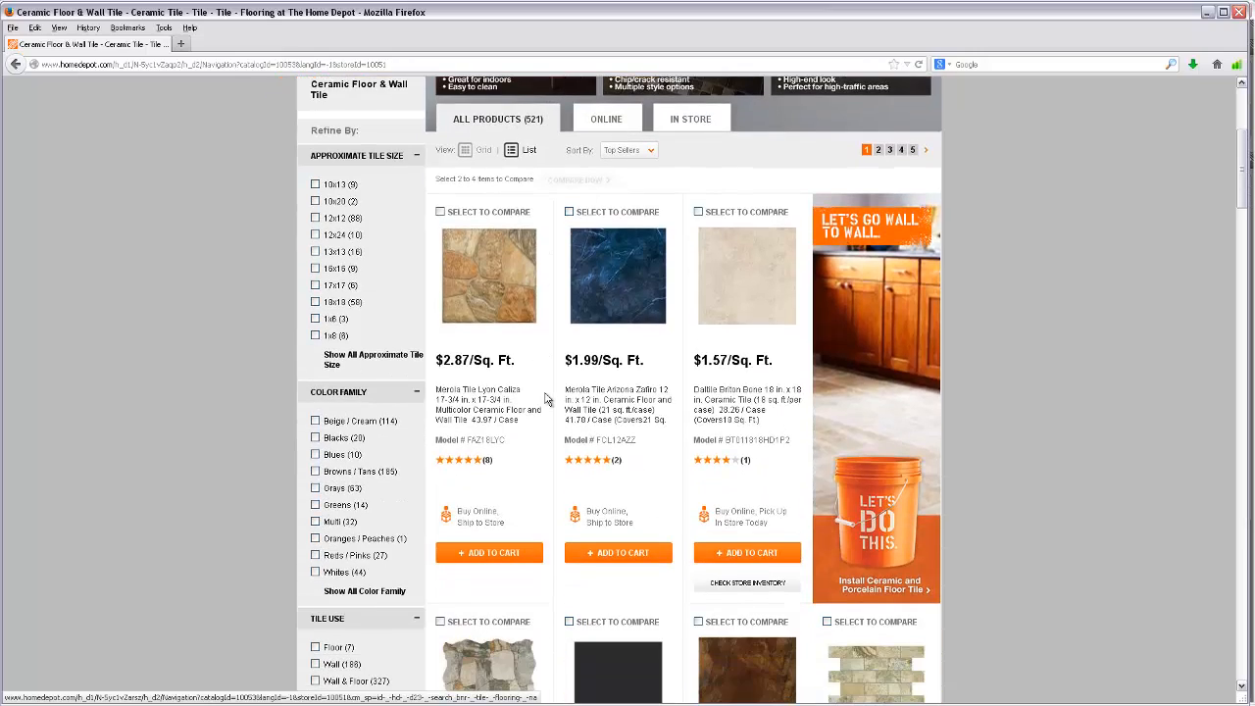
scroll(546, 398, up, 5)
scroll(546, 398, down, 3)
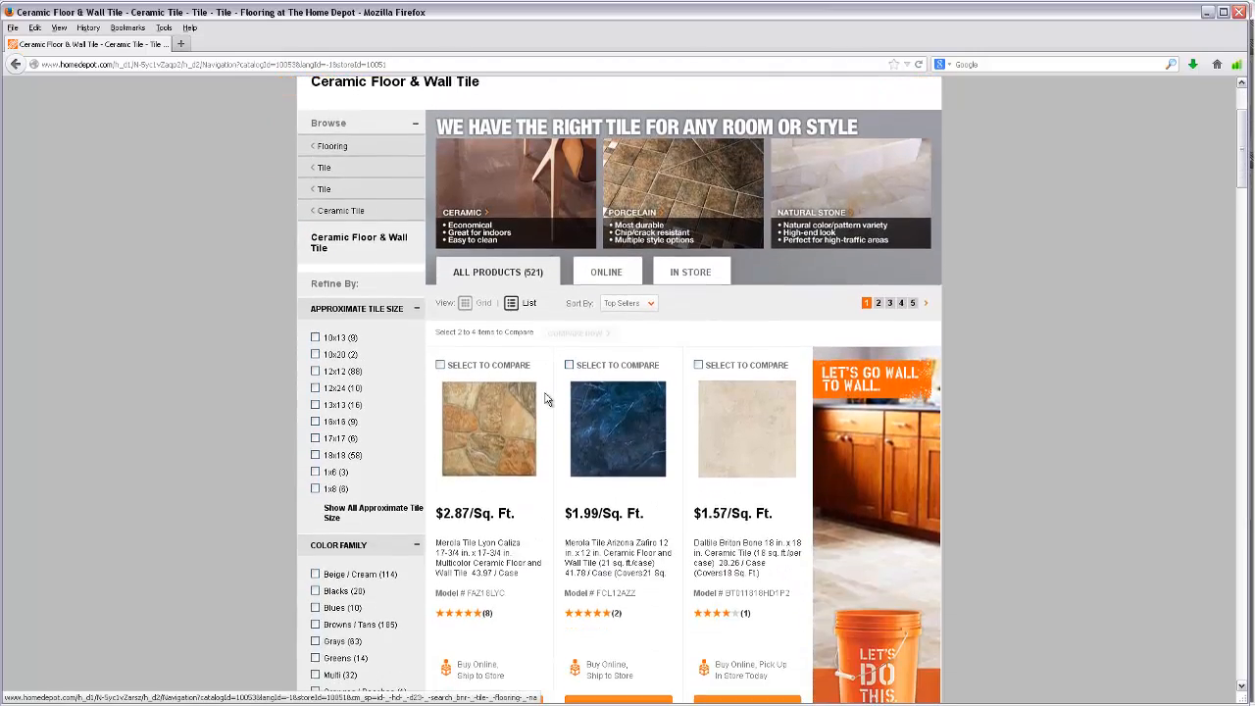
scroll(546, 398, up, 3)
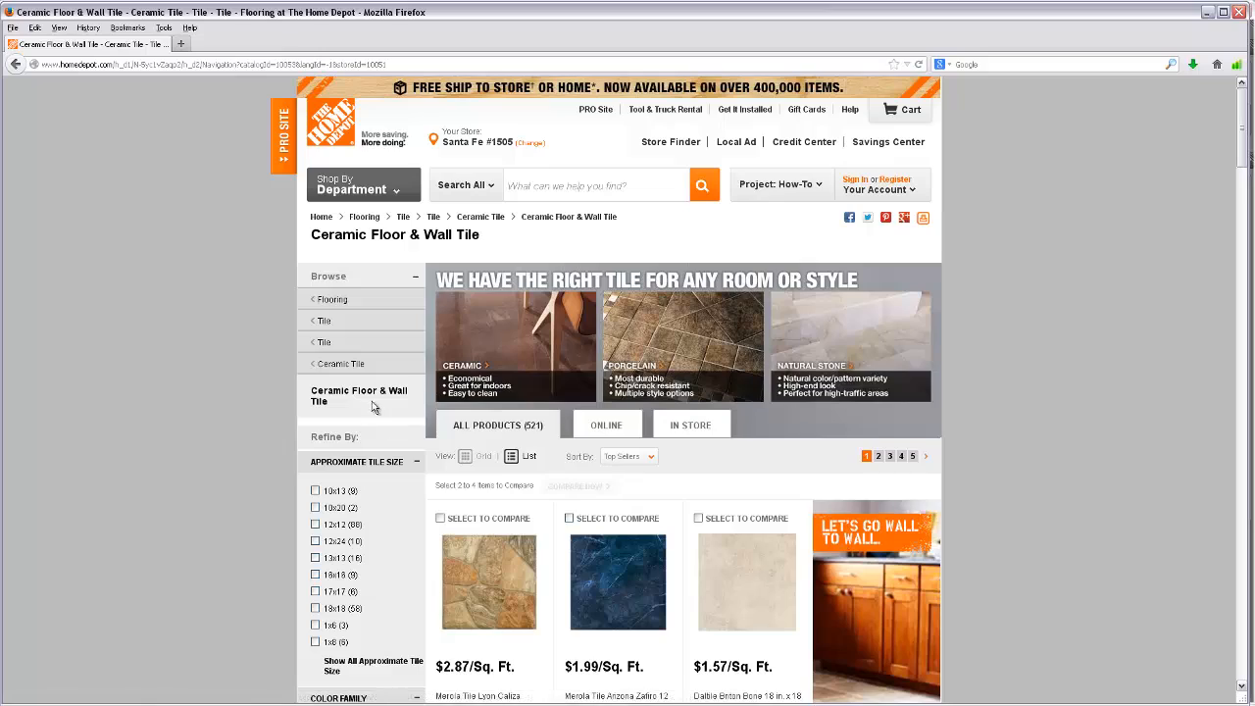
scroll(402, 490, down, 5)
scroll(401, 483, up, 5)
scroll(530, 534, down, 5)
scroll(663, 519, down, 5)
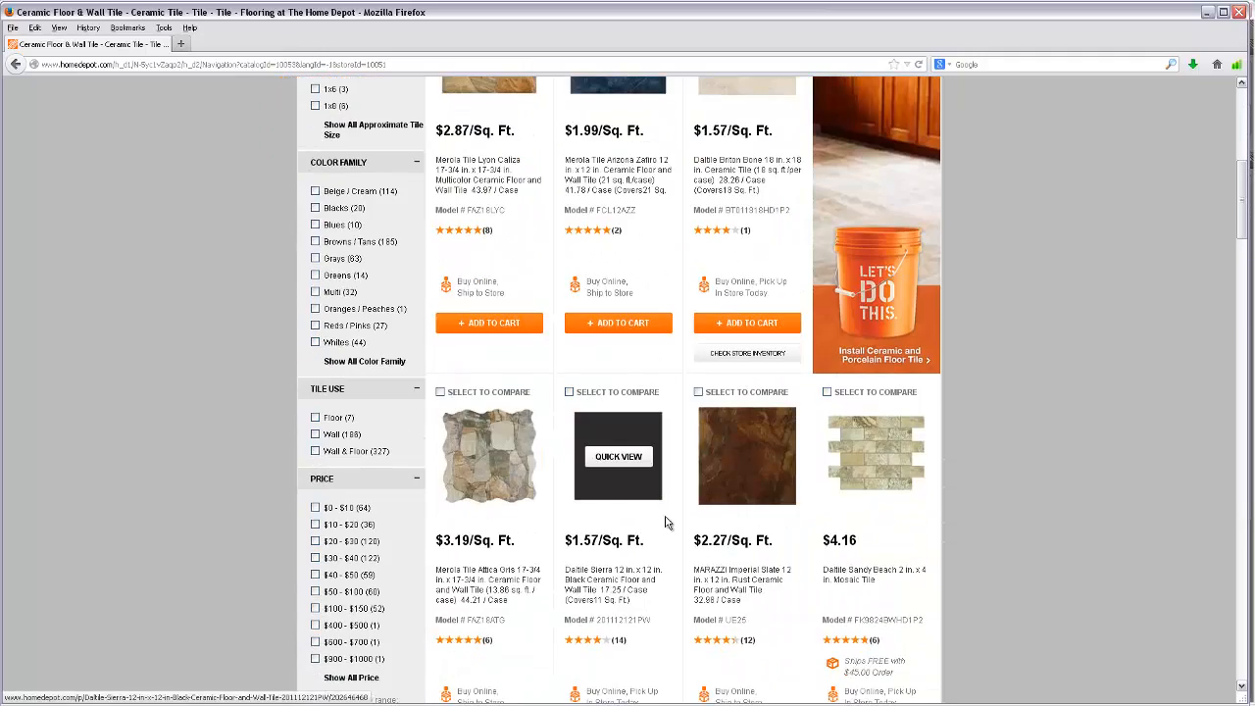
scroll(642, 508, down, 5)
scroll(631, 511, down, 10)
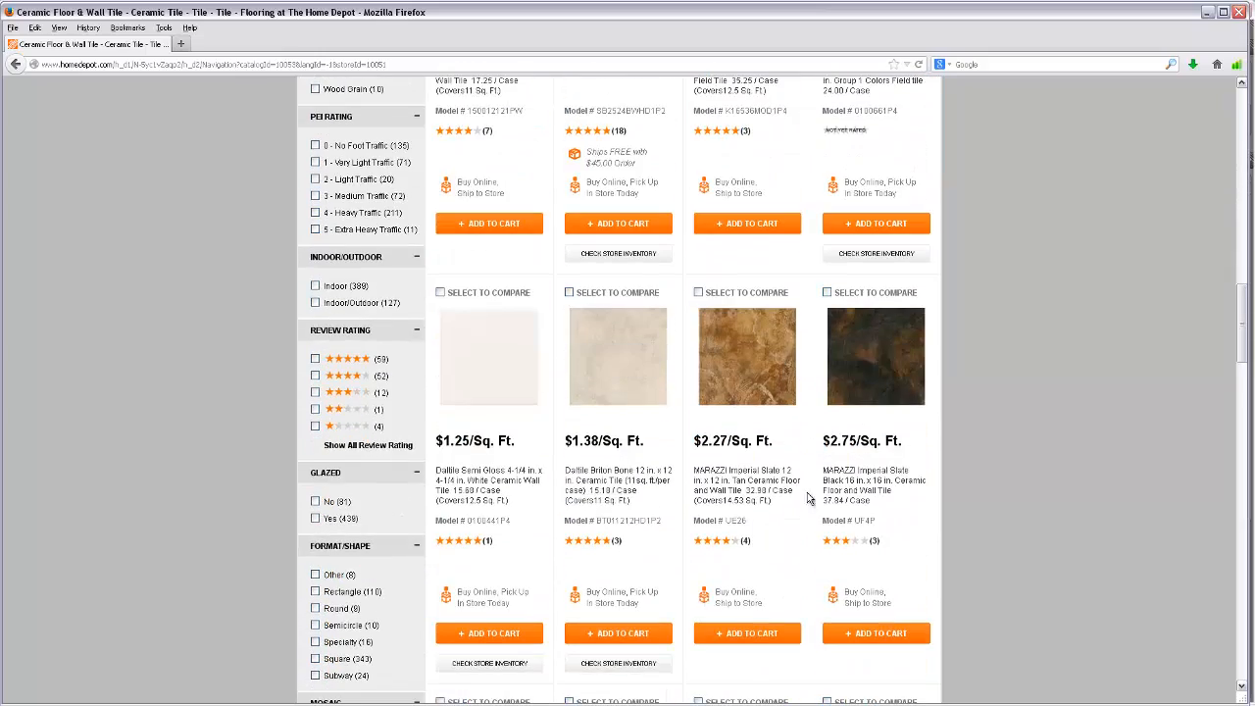
scroll(699, 484, down, 6)
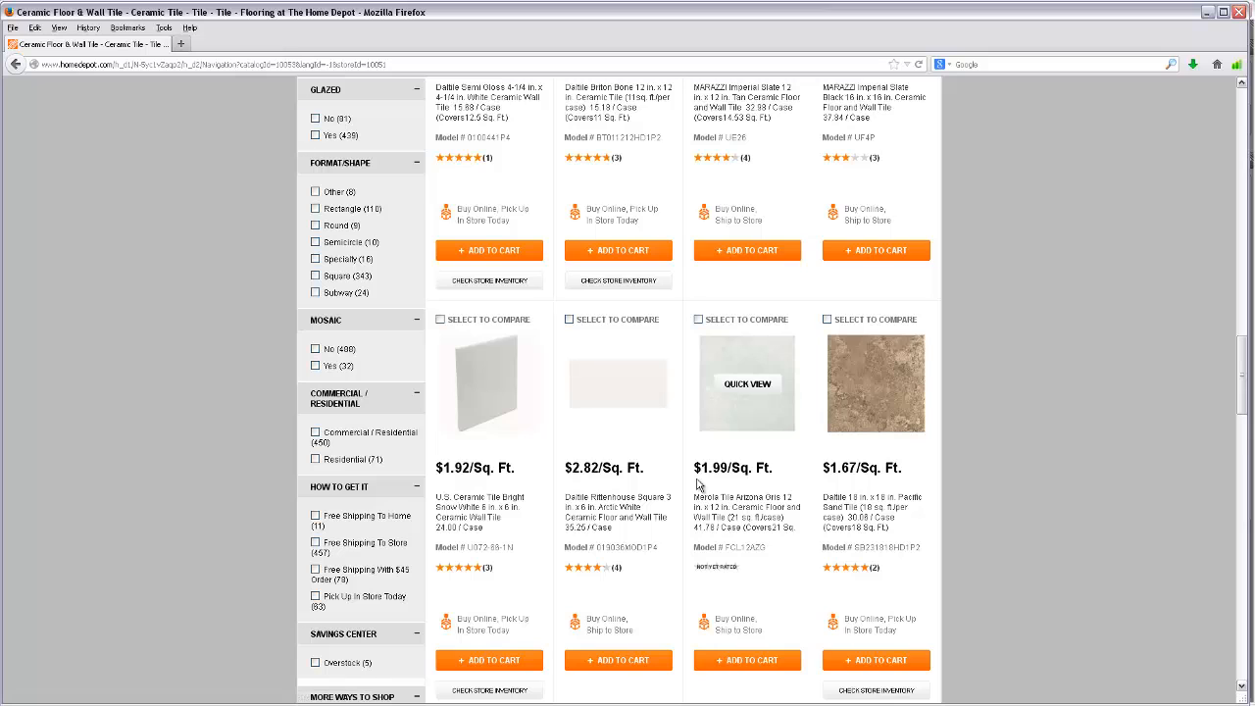
click(911, 371)
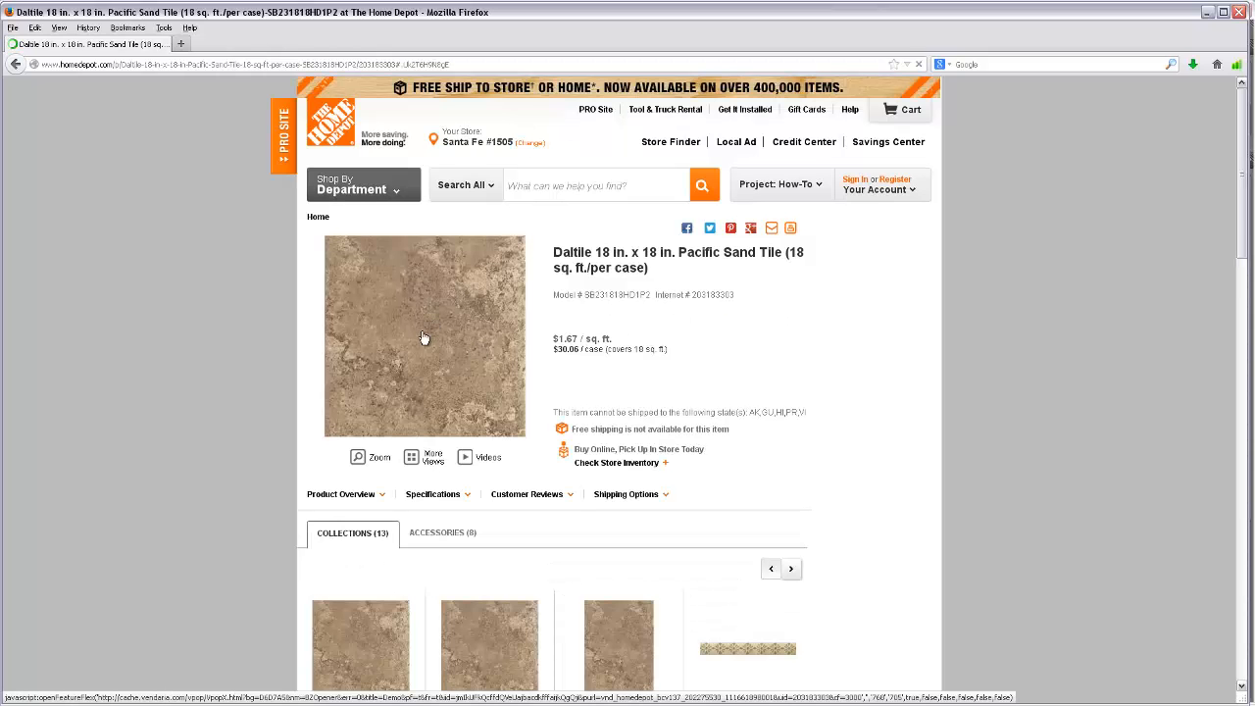
- Save the Pacific Sand tile's product image to the Desktop as a JPEG named tile floor3
right_click(432, 337)
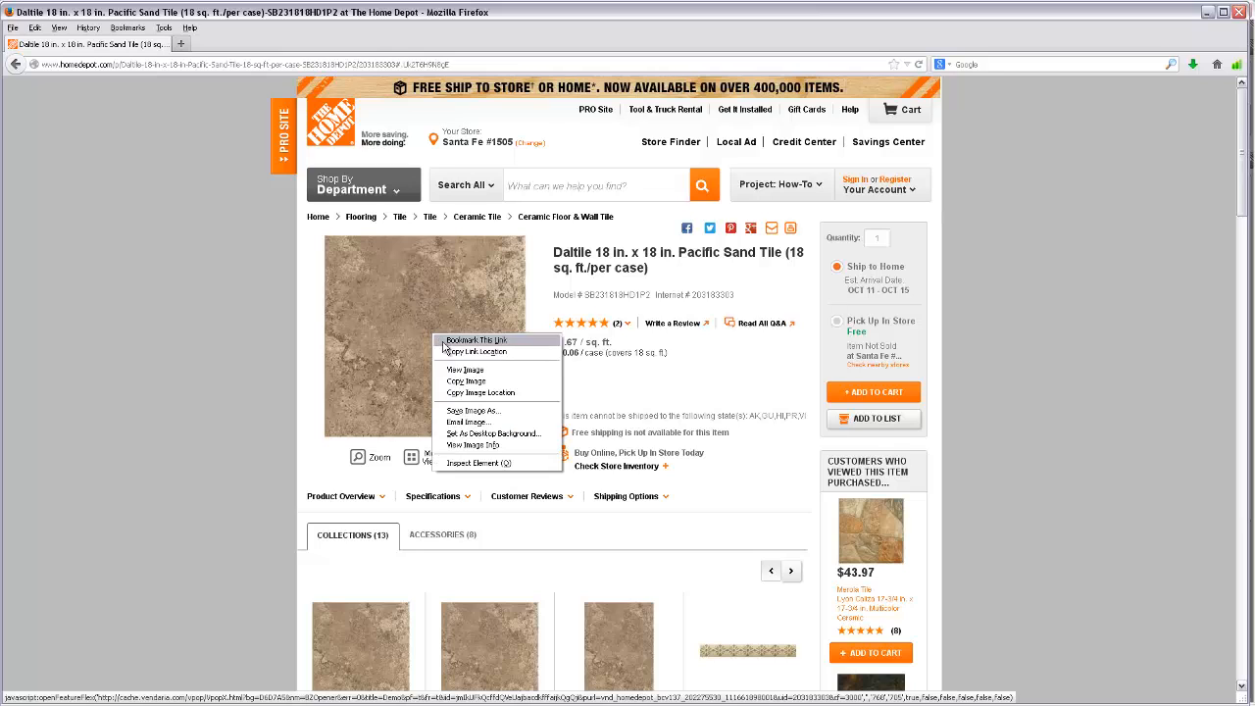
click(474, 411)
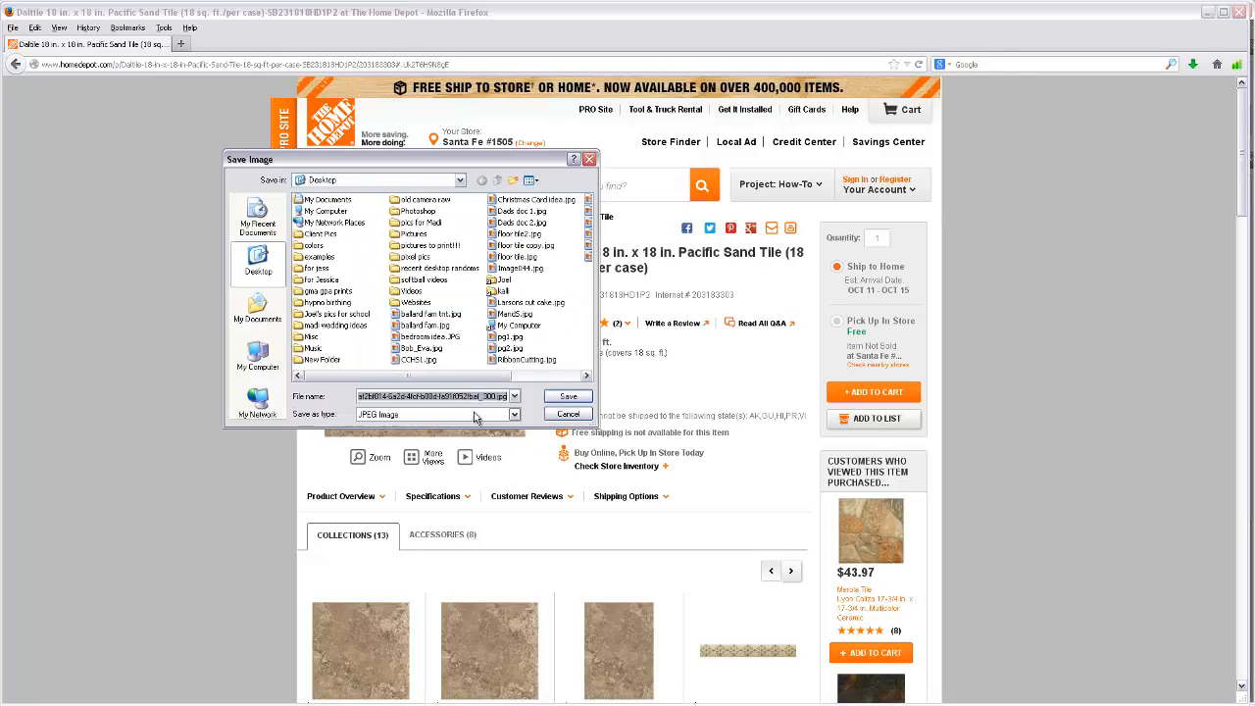
key(BackSpace)
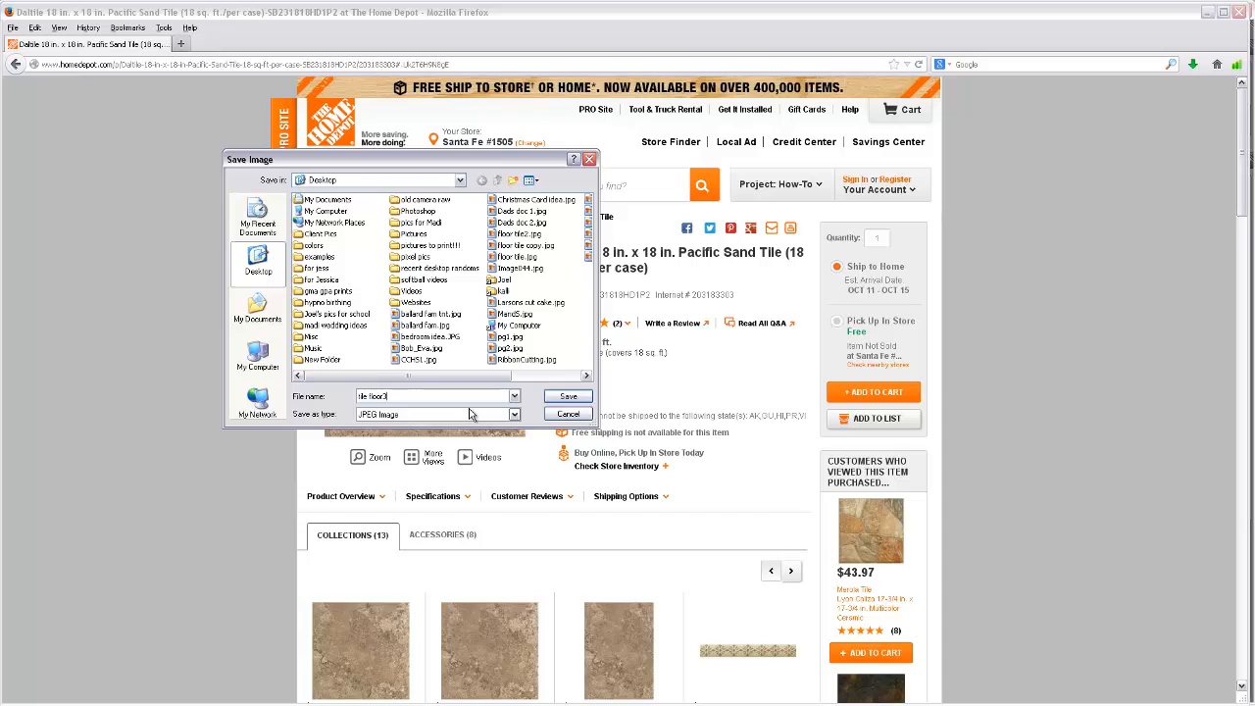
click(567, 396)
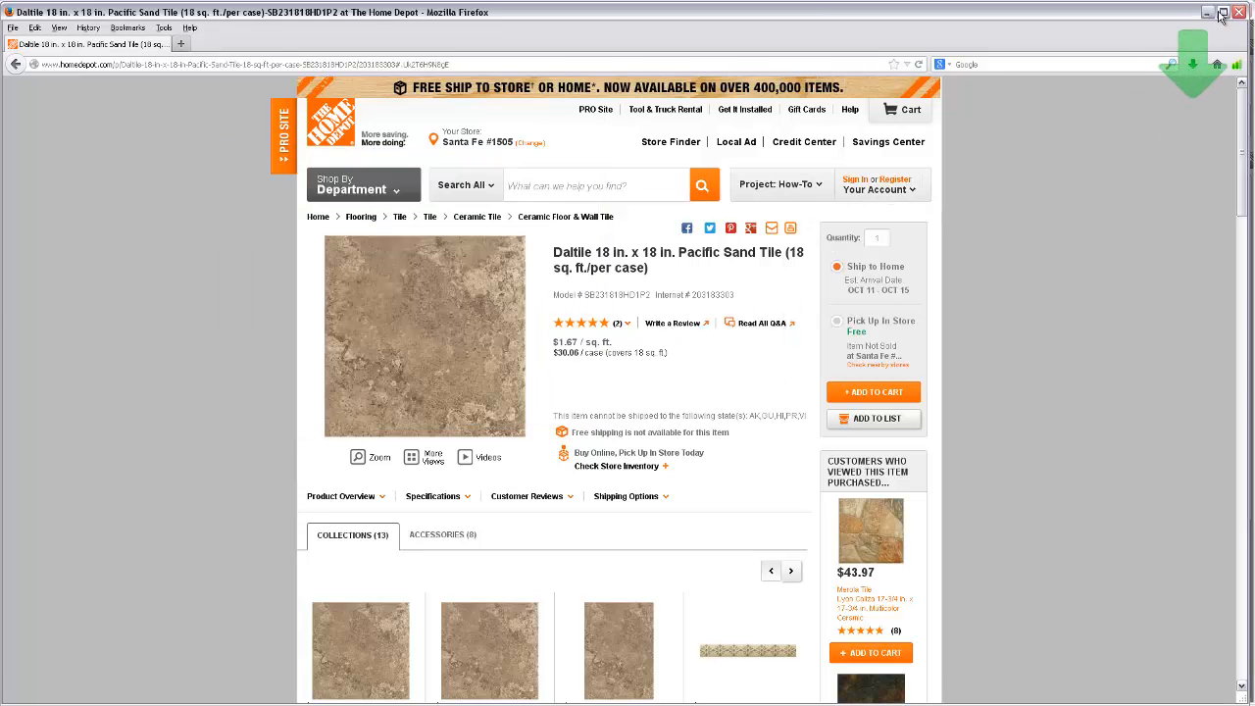
- Switch back to Blender and load tile floor3.jpg from the Desktop as the floor texture's image
click(710, 705)
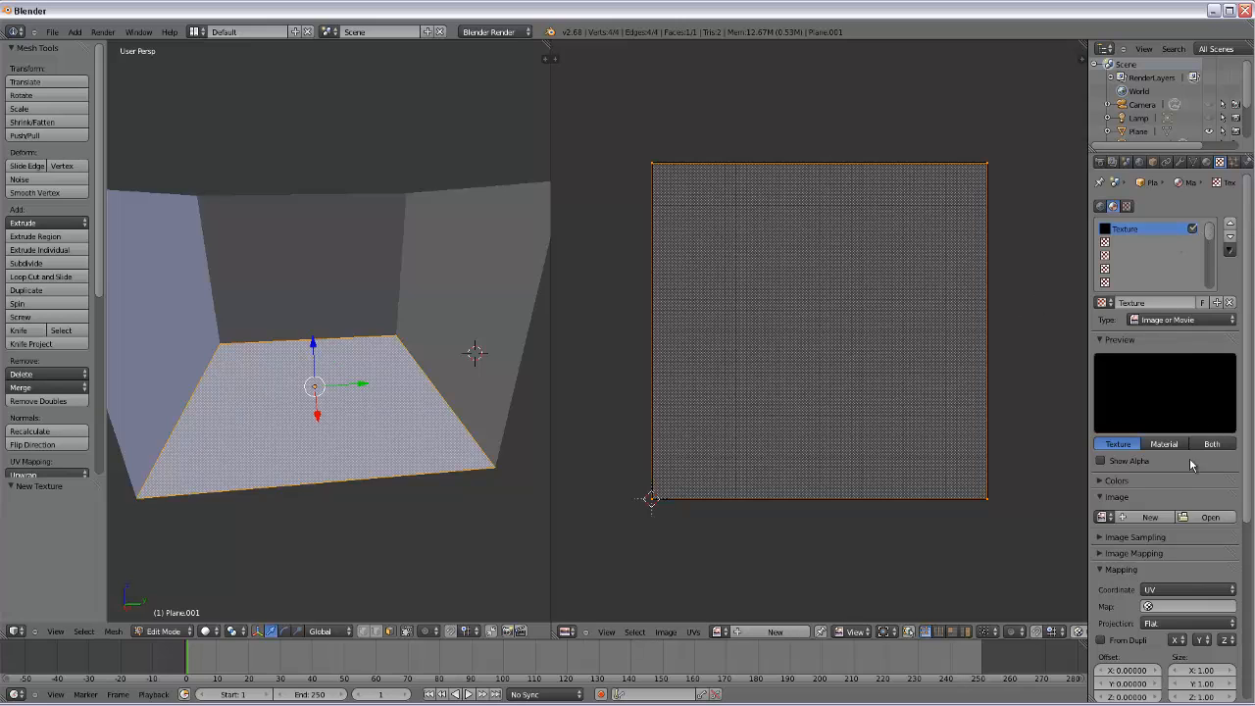
click(1209, 517)
click(37, 363)
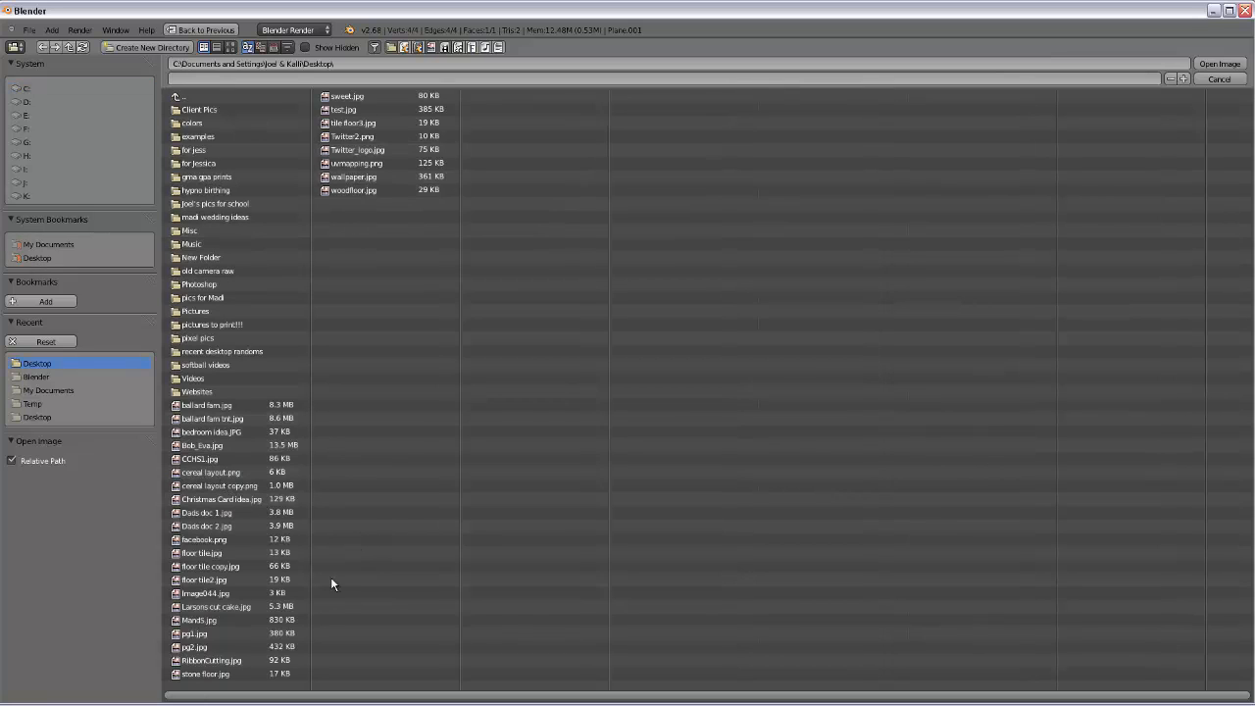
double_click(345, 124)
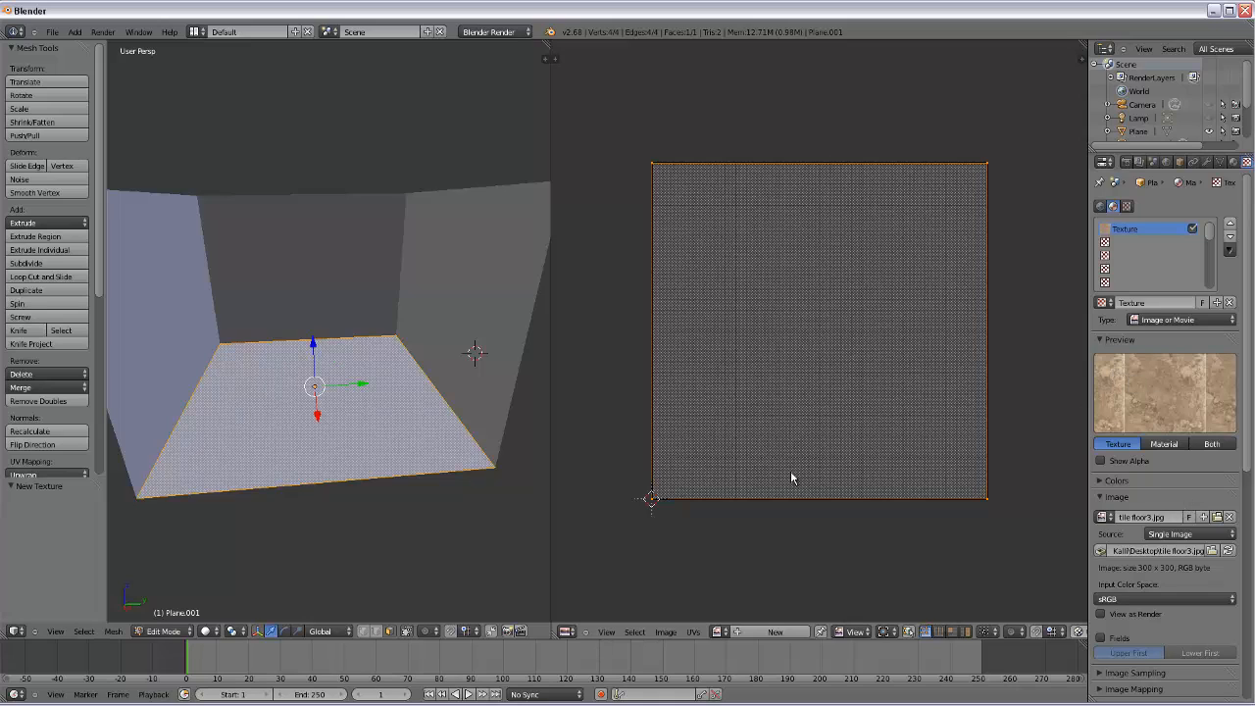
- Assign tile floor3.jpg to the floor's UV layout and set the 3D view's shading to Texture
click(719, 630)
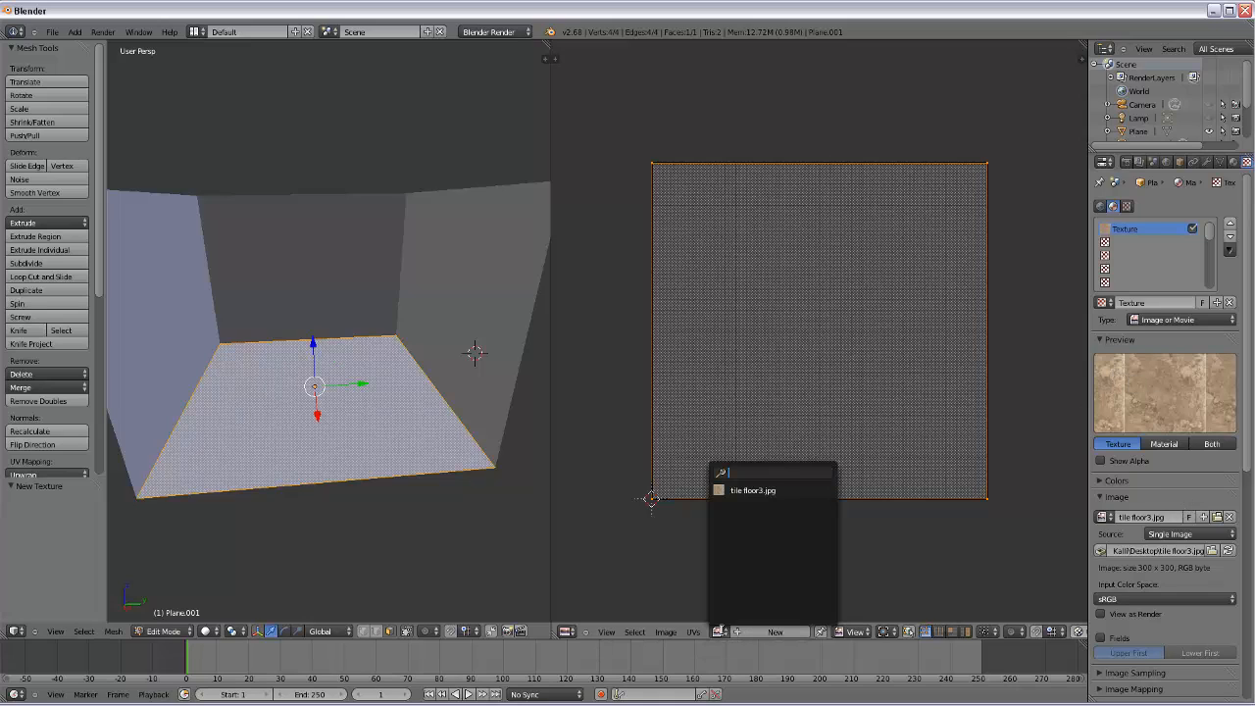
click(751, 490)
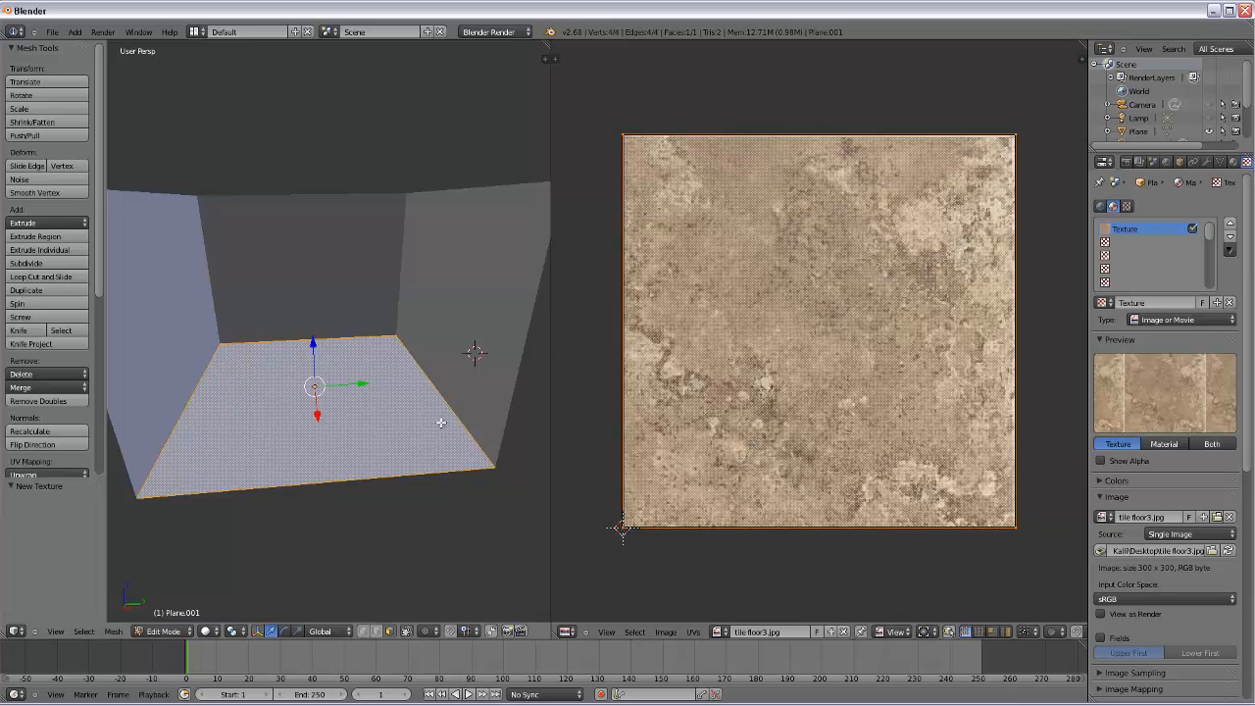
click(216, 634)
click(224, 574)
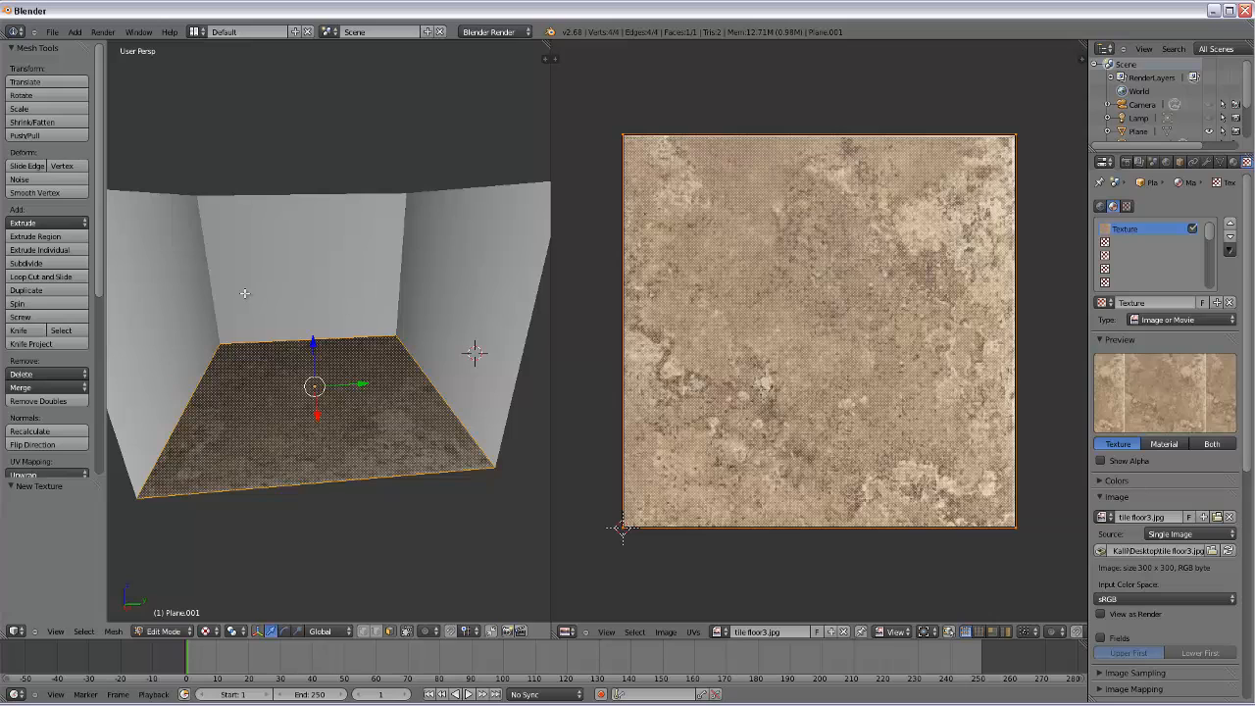
click(75, 31)
mouse_move(85, 52)
click(207, 633)
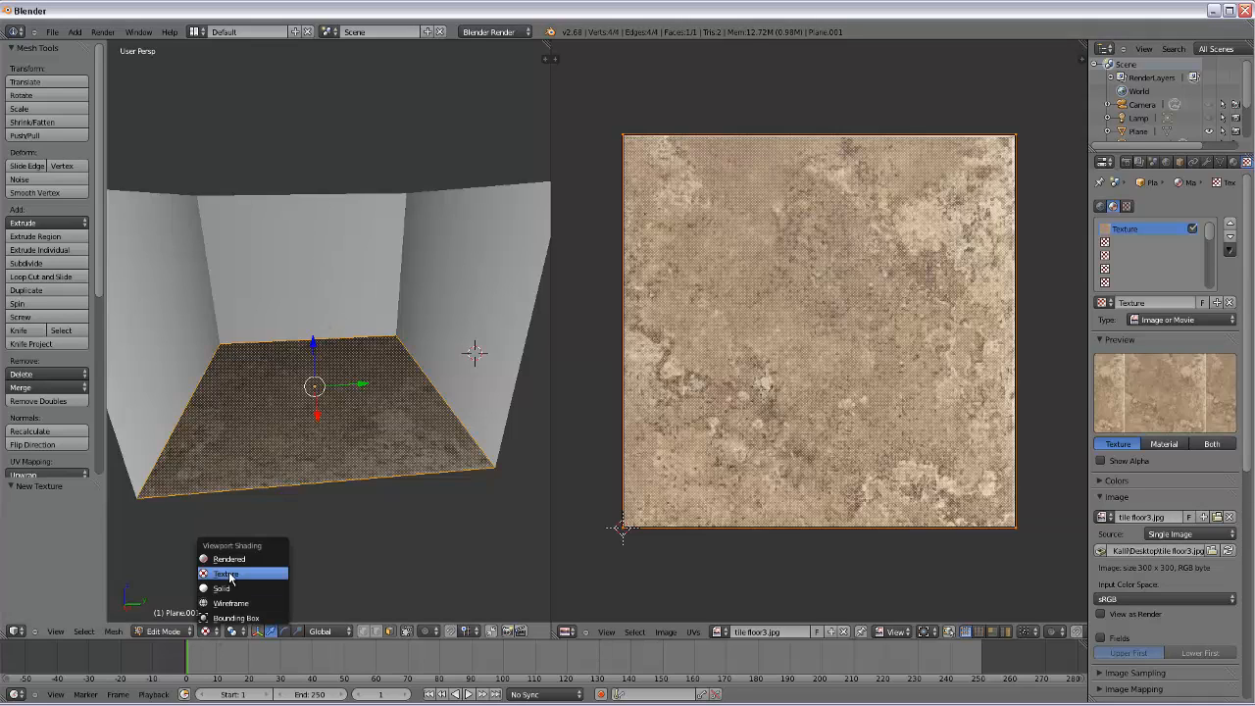
click(226, 572)
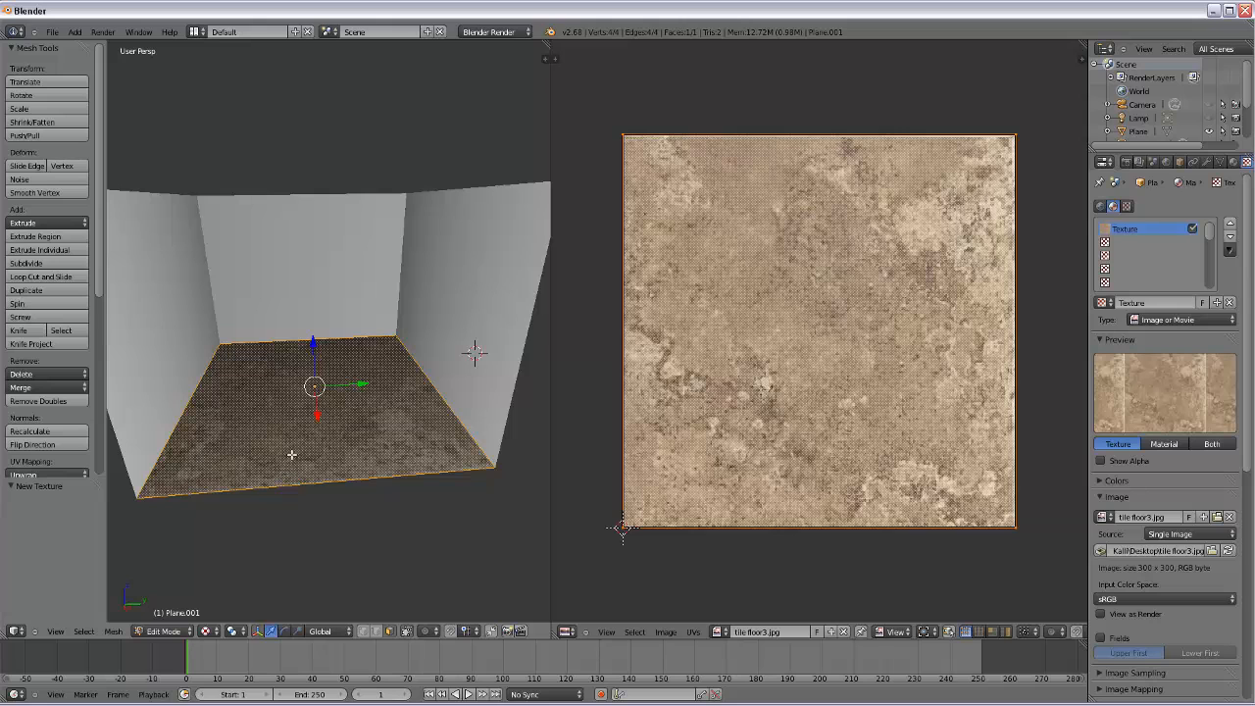
- Deselect the floor face and examine how the tile texture looks on the floor
key(a)
scroll(286, 456, up, 3)
scroll(285, 454, down, 2)
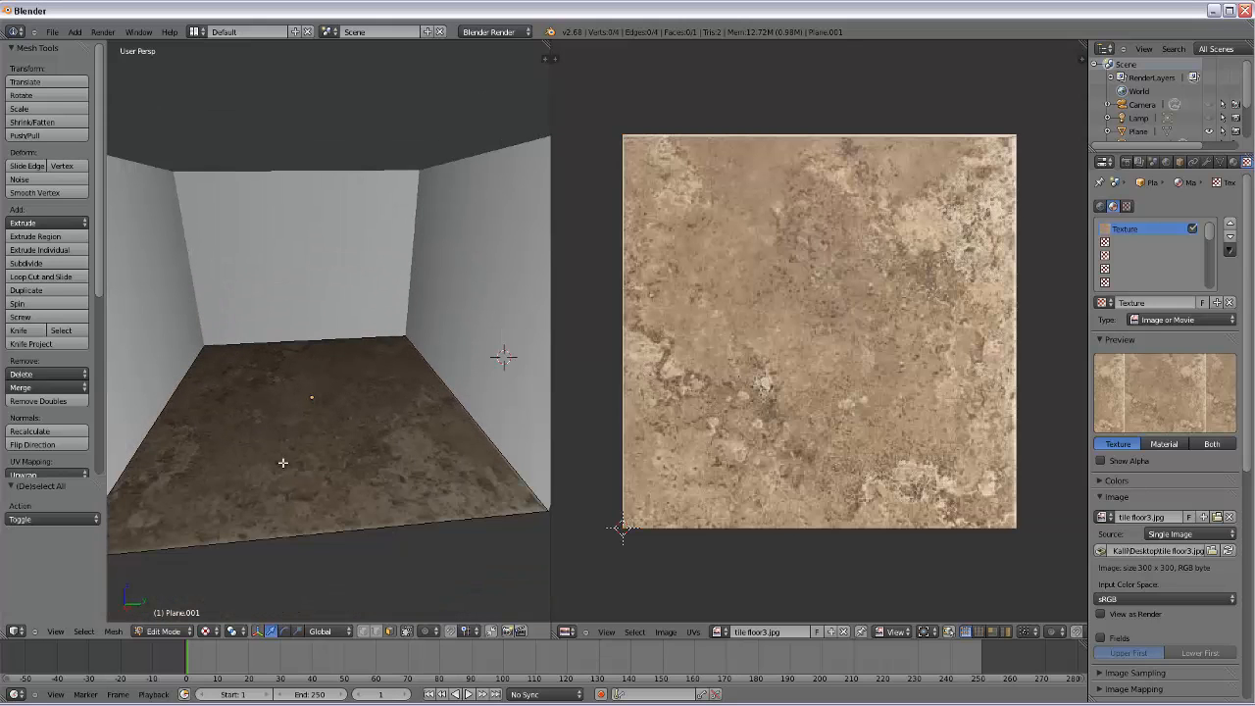
middle_drag(278, 478, 308, 420)
scroll(317, 481, up, 3)
scroll(316, 481, down, 3)
scroll(296, 477, up, 3)
scroll(311, 459, down, 3)
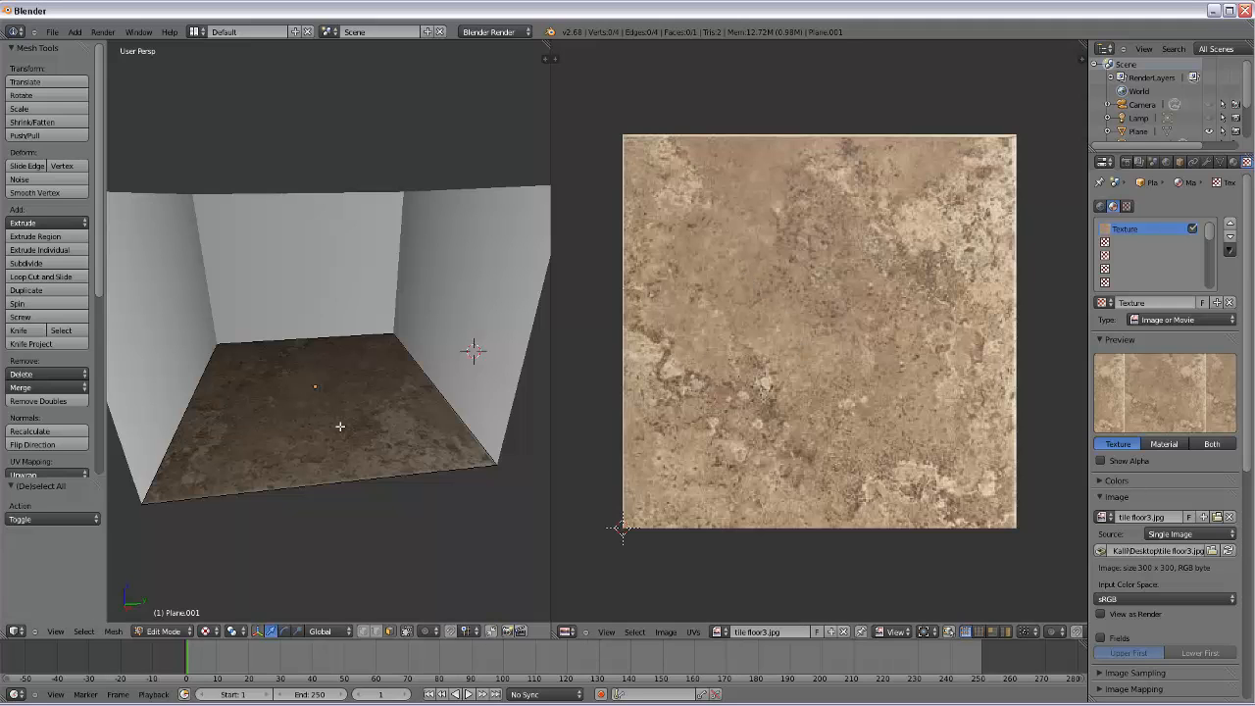
- Scale the floor's whole UV face up to about 7 times its size, deselect it, and check the repeated tiles on the floor
key(a)
scroll(775, 346, down, 4)
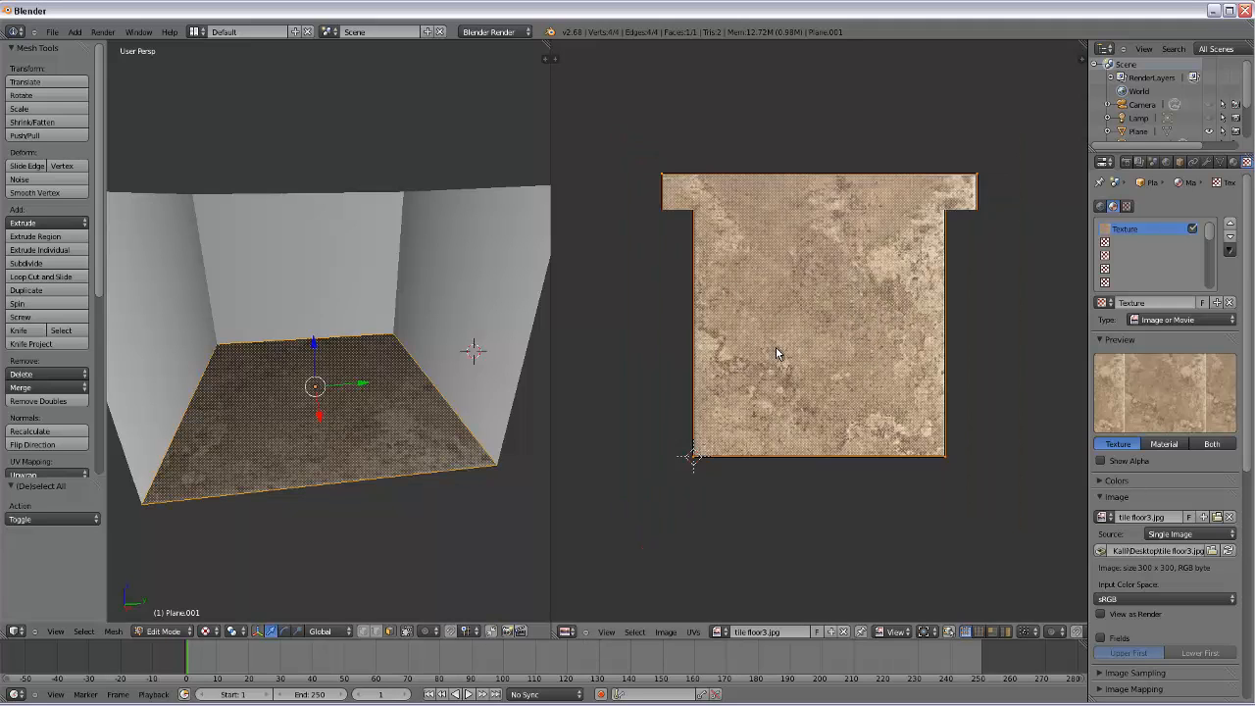
scroll(822, 309, down, 3)
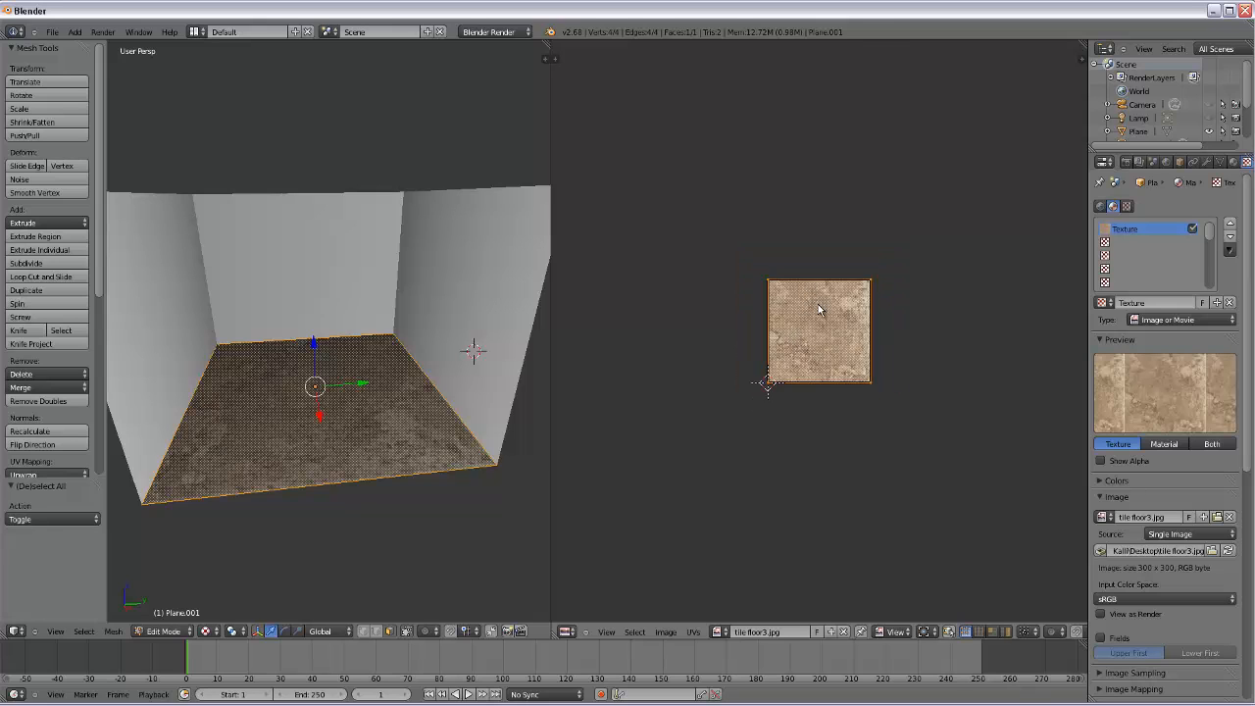
key(s)
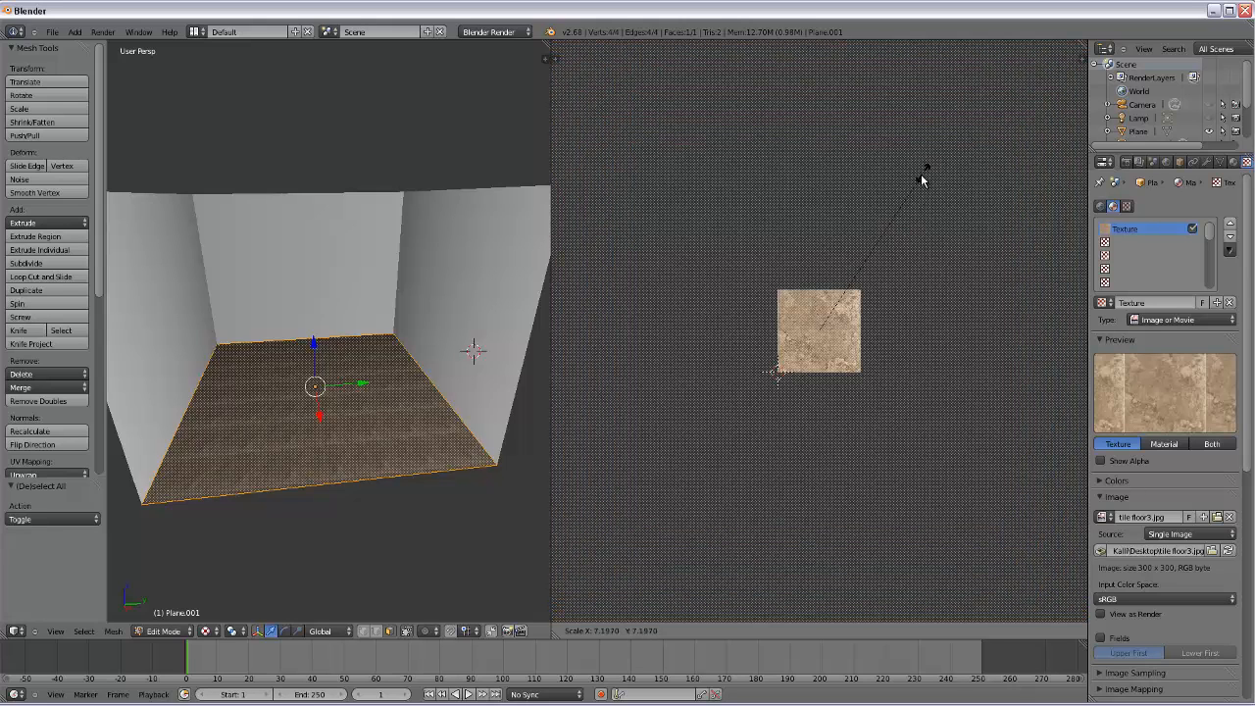
click(919, 182)
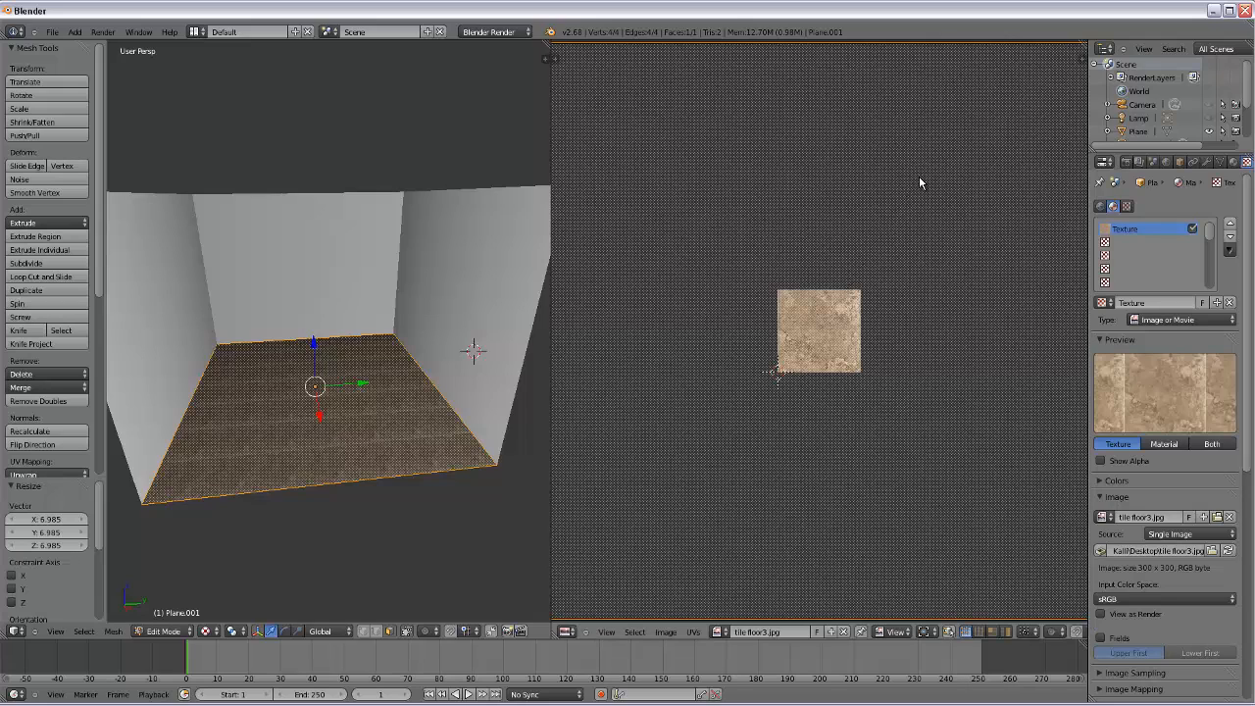
scroll(790, 266, down, 2)
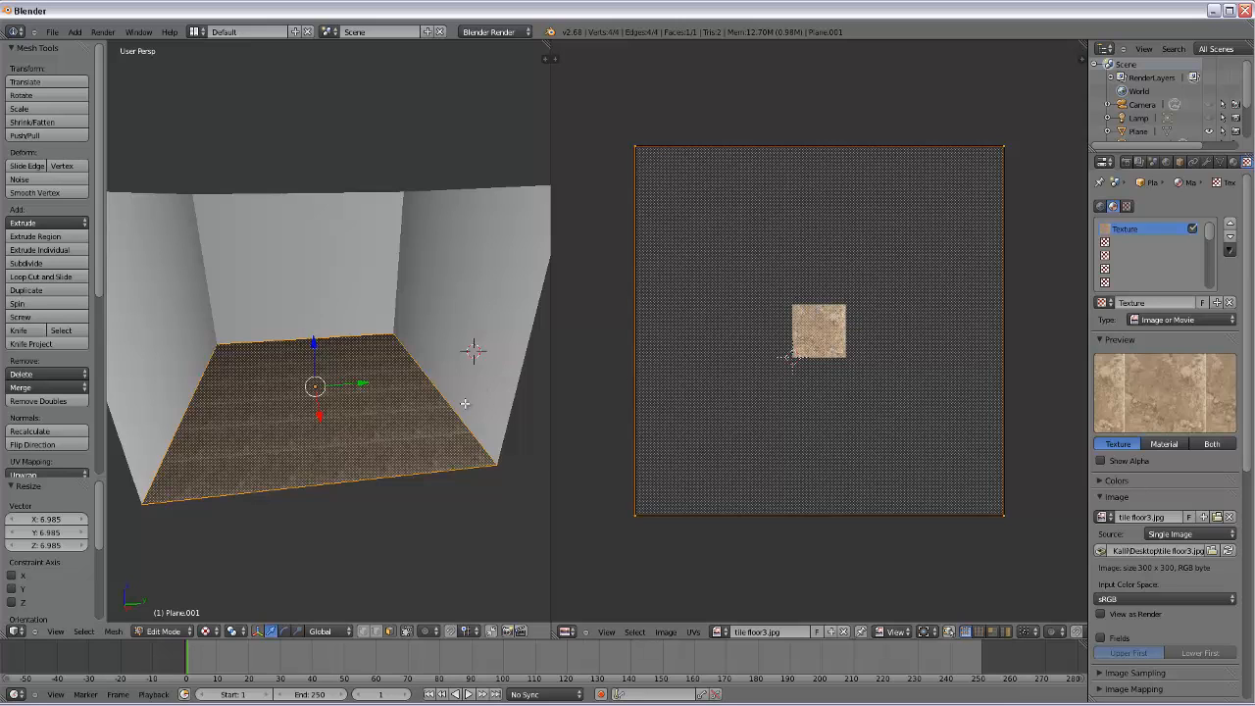
key(a)
middle_drag(356, 481, 340, 456)
scroll(343, 460, up, 4)
mouse_move(383, 502)
middle_down()
mouse_move(401, 501)
mouse_move(392, 464)
mouse_move(395, 493)
mouse_move(375, 499)
mouse_move(364, 465)
mouse_move(393, 504)
mouse_move(376, 482)
middle_up()
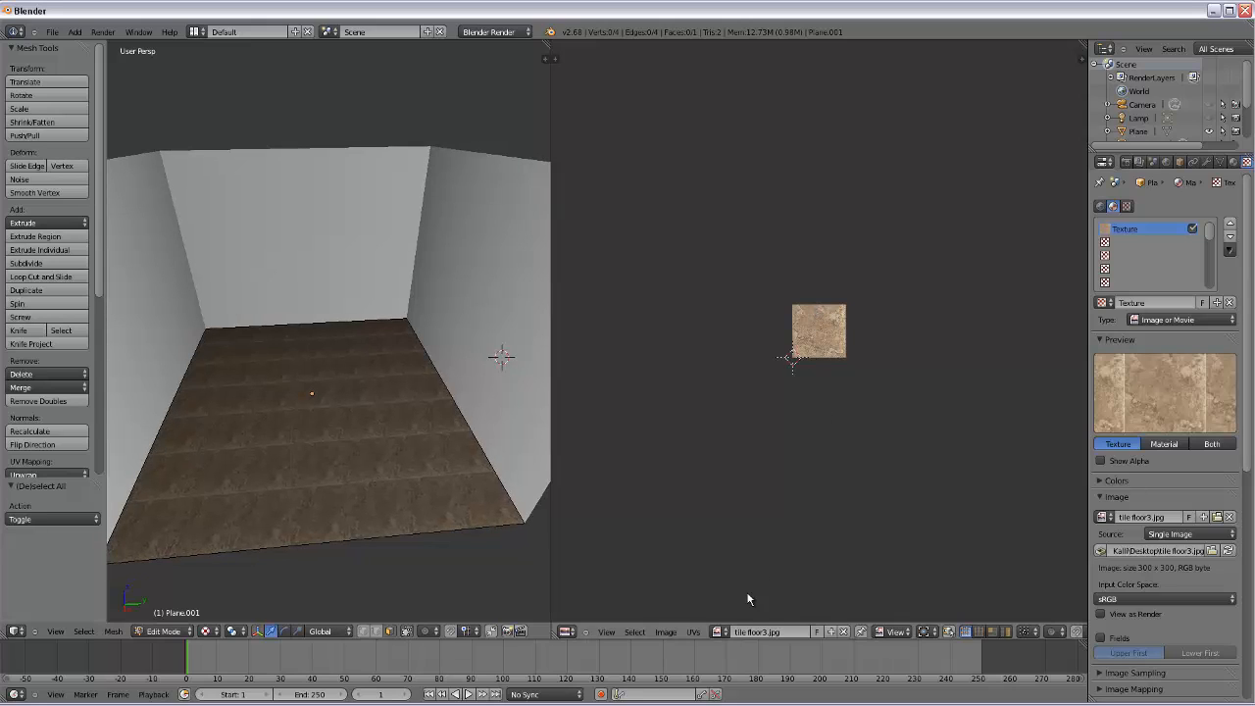
- Switch to Photoshop and open tile floor3.jpg from the Desktop
click(921, 701)
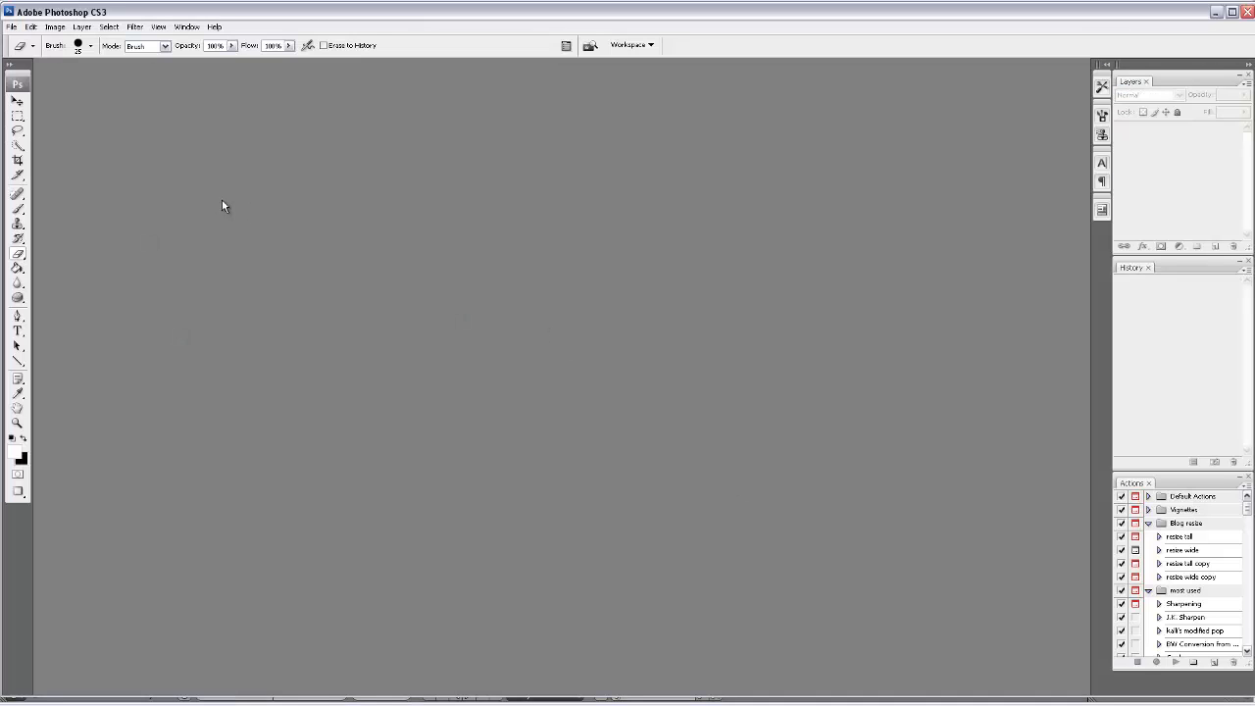
click(11, 26)
click(30, 50)
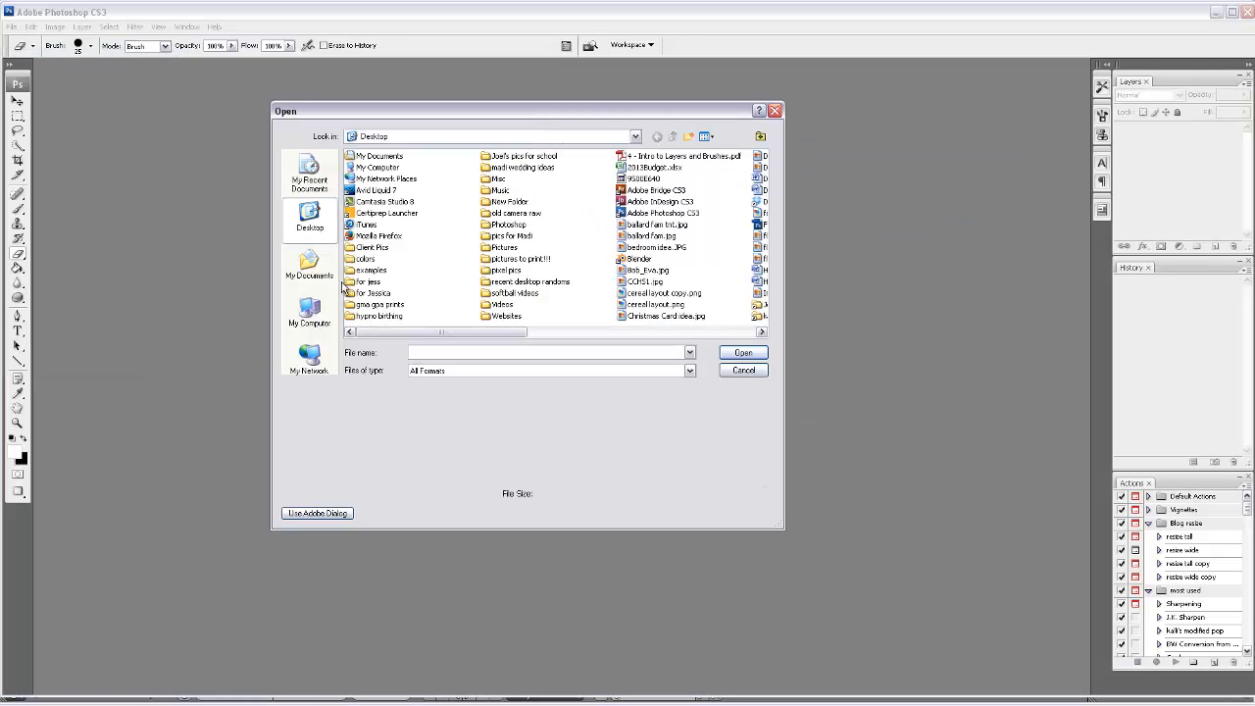
drag(481, 334, 714, 336)
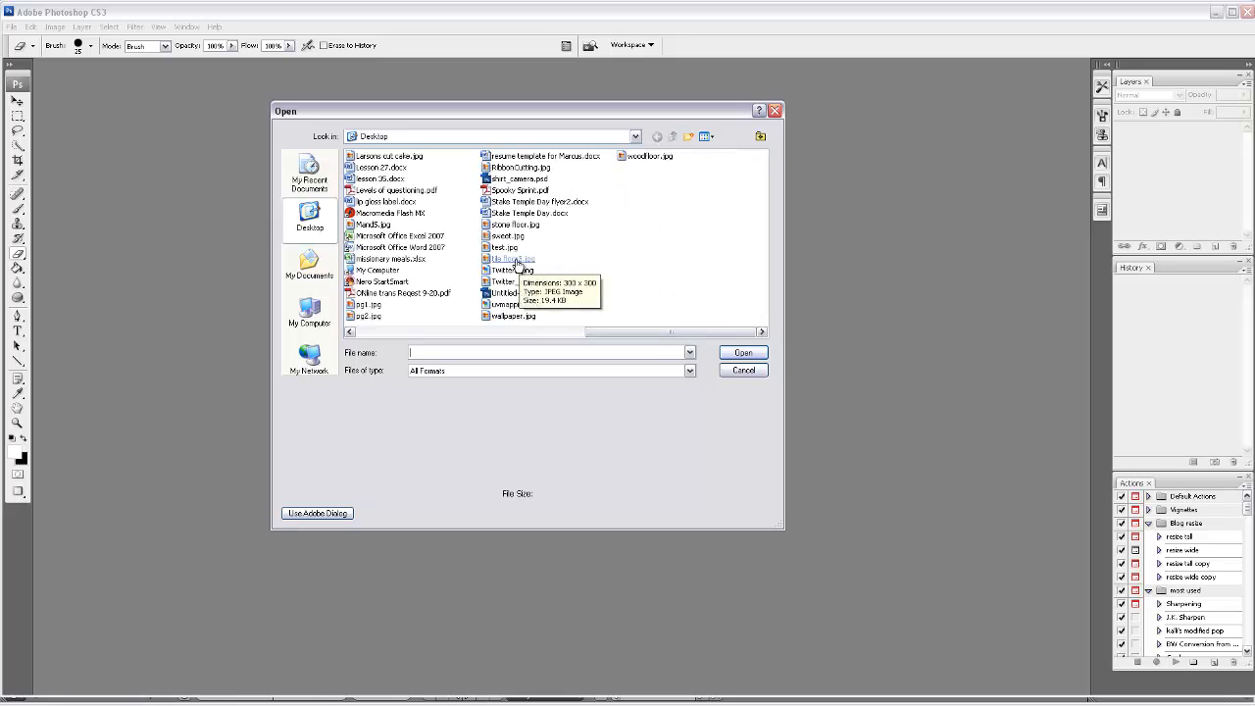
double_click(517, 259)
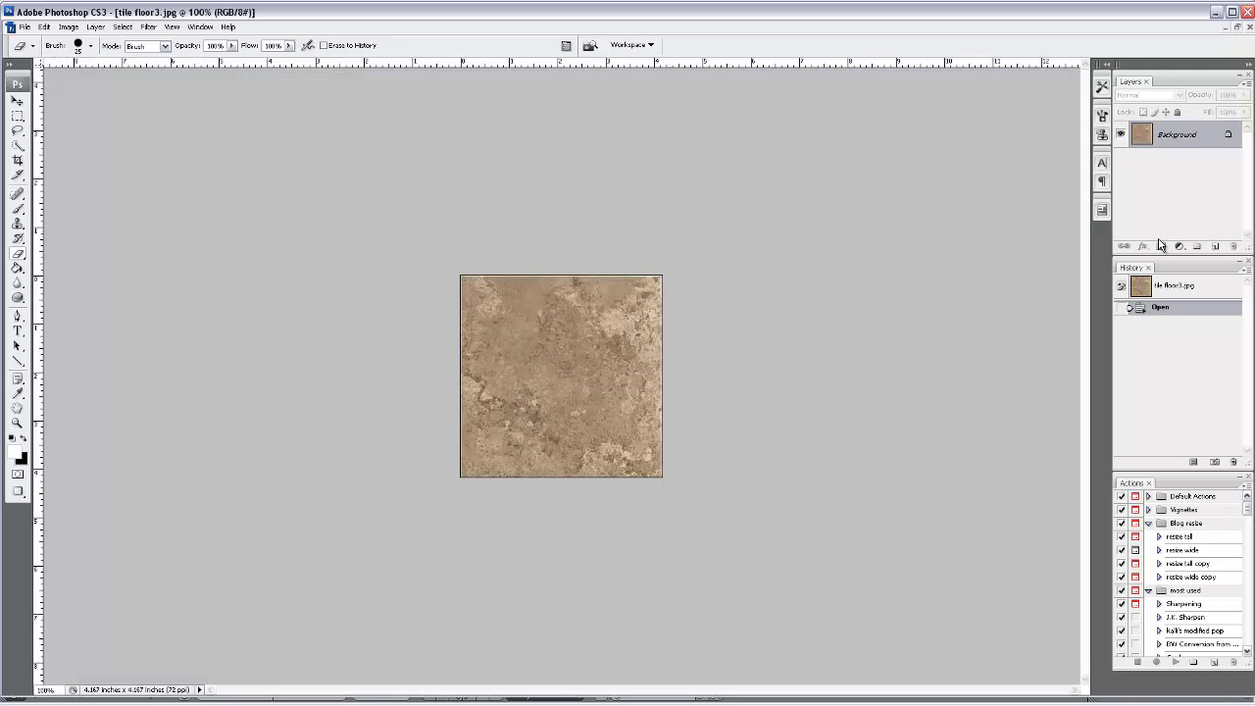
- Convert the locked background into a regular layer, add a new empty layer, and move it beneath the tile layer
double_click(1176, 135)
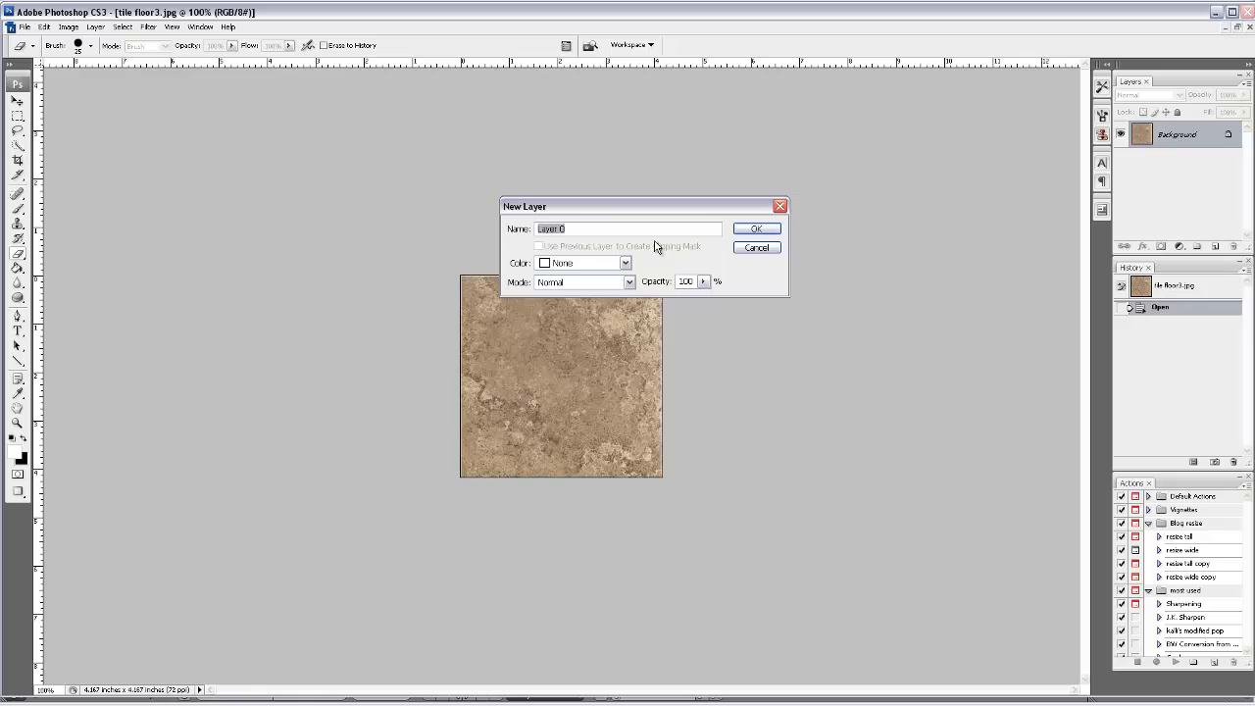
click(747, 230)
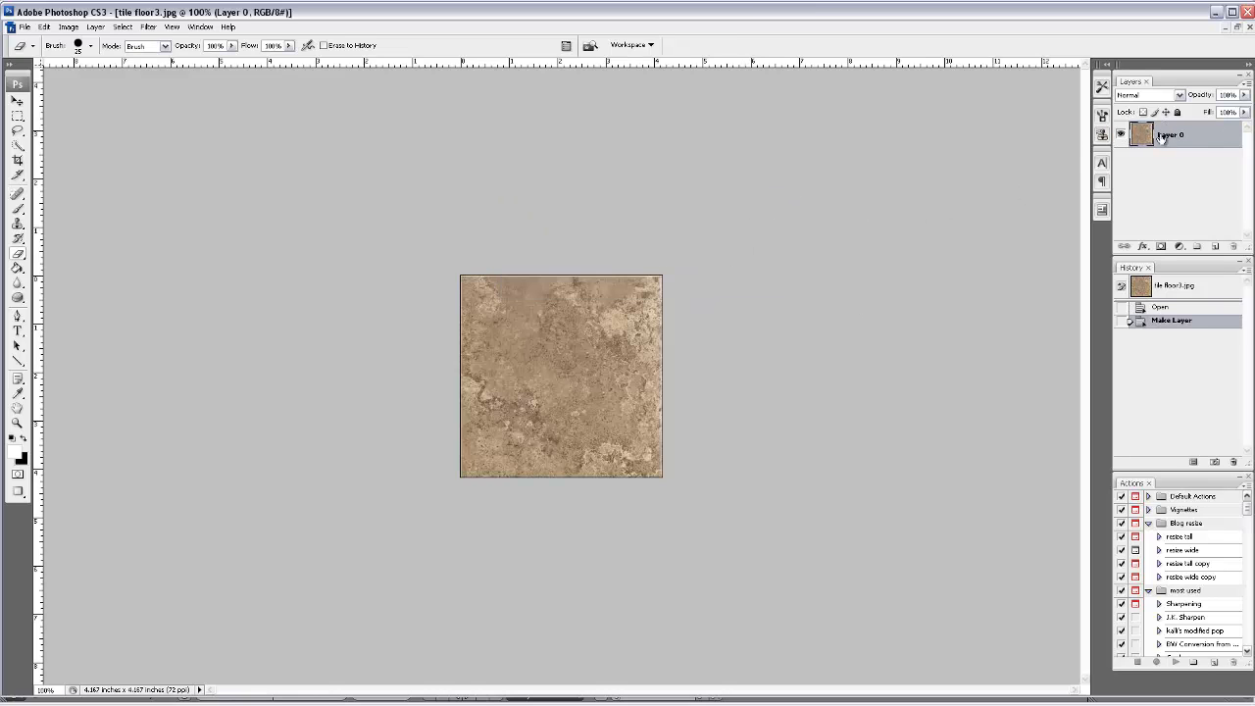
click(1216, 246)
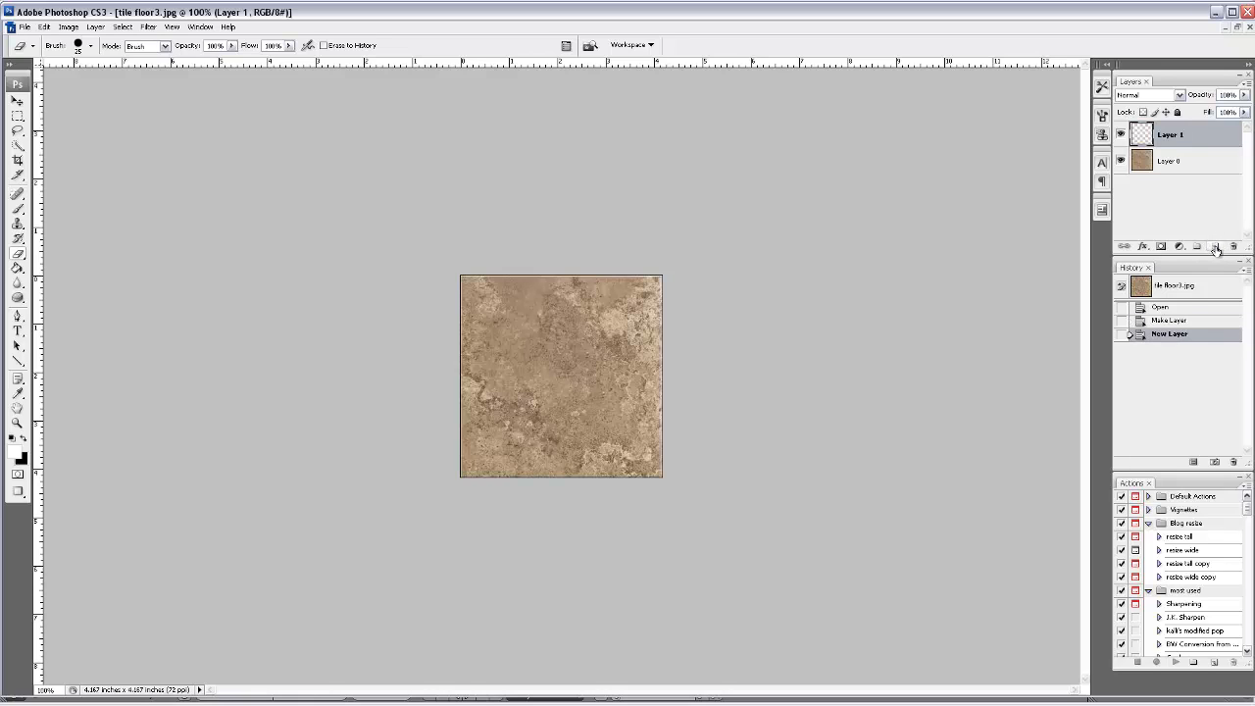
drag(1167, 137, 1175, 200)
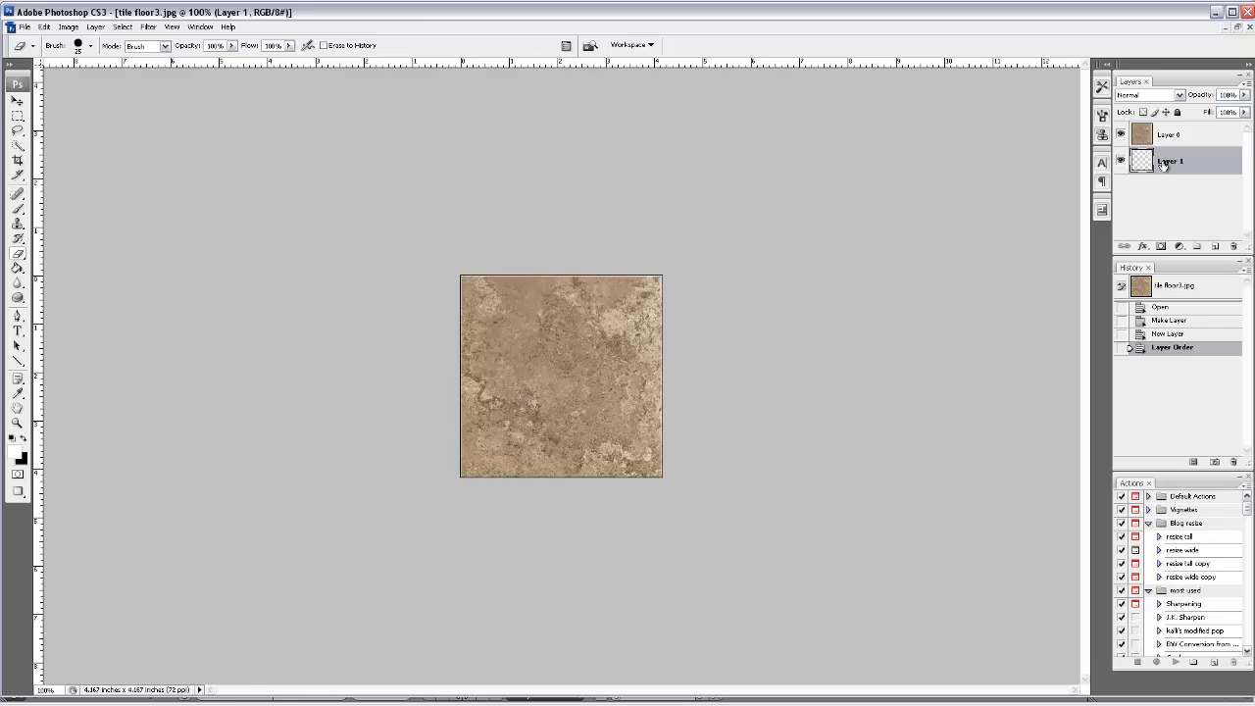
- Fill the empty lower layer with white using the Paint Bucket, and check it by toggling the tile layer's visibility
click(18, 268)
click(49, 267)
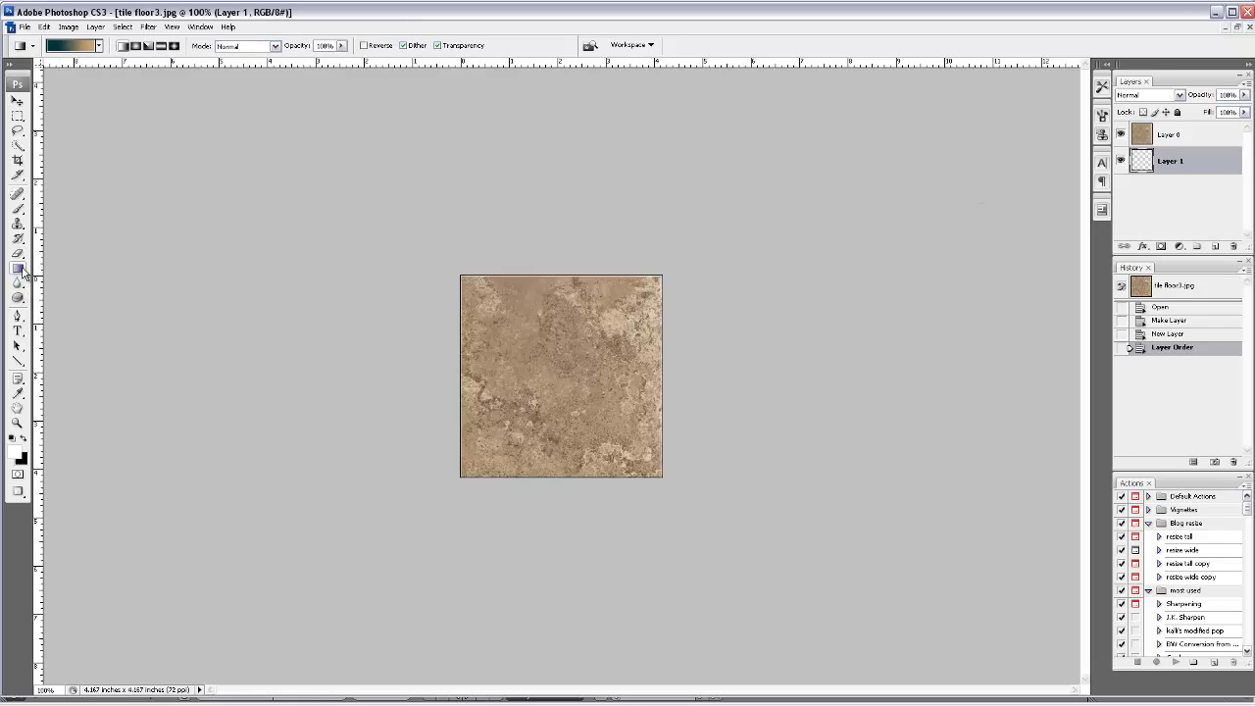
click(18, 273)
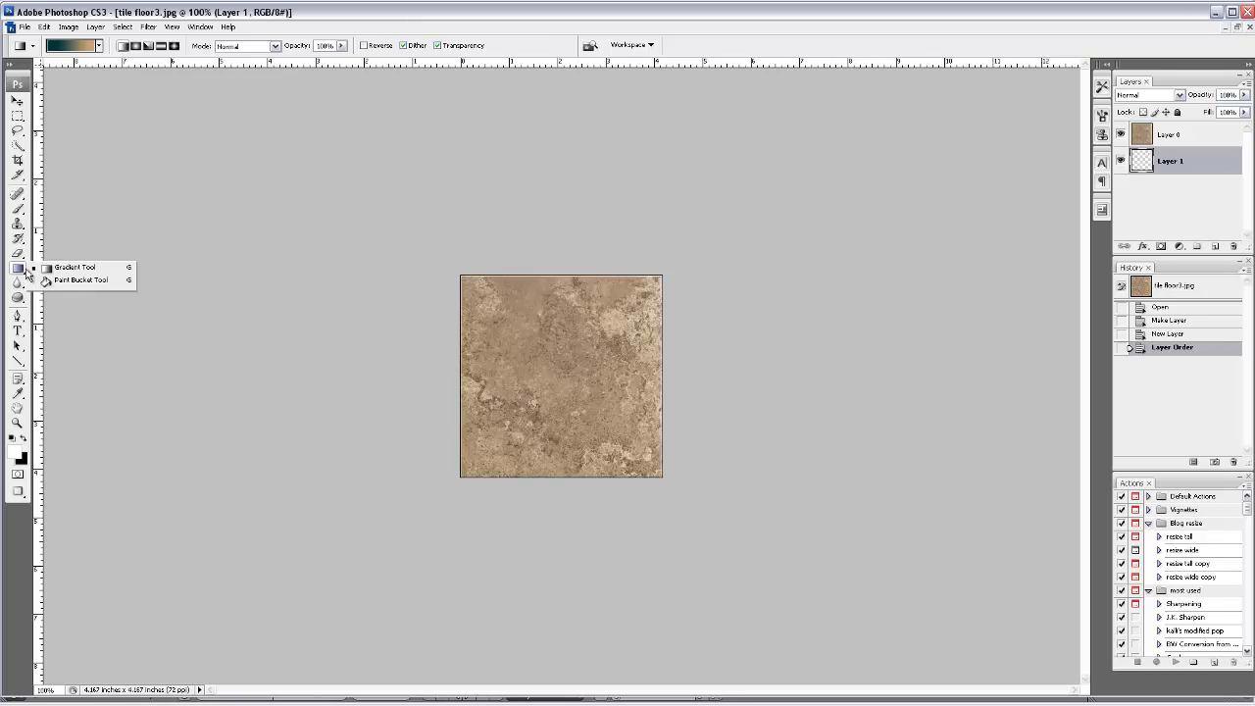
click(61, 282)
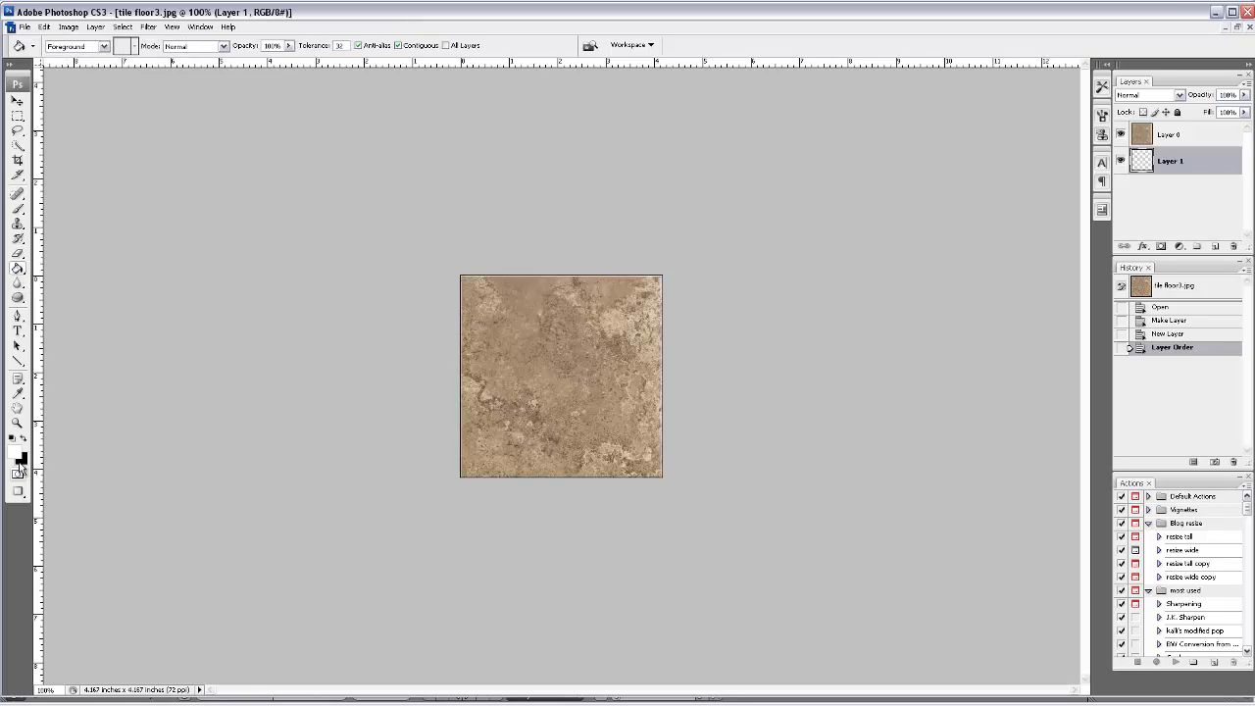
click(592, 333)
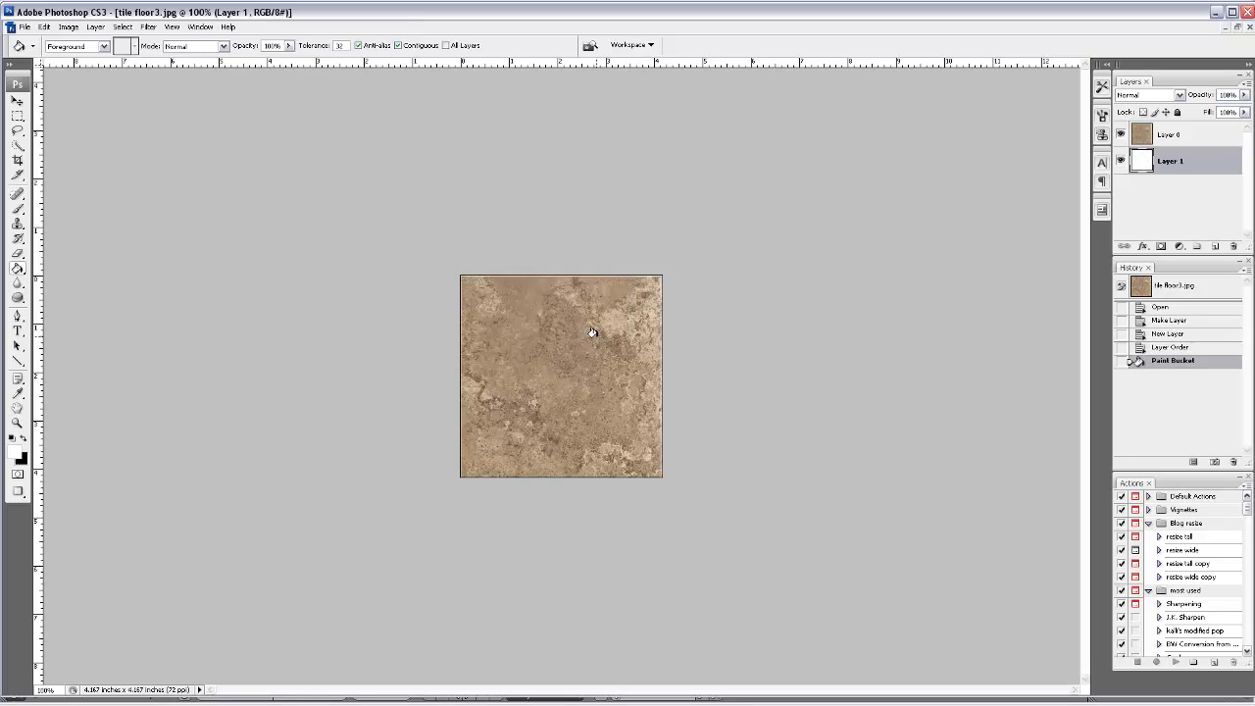
click(1121, 135)
click(1121, 136)
click(1122, 135)
click(1121, 136)
- Set the Eraser to a 25-pixel brush and make the tile layer active
click(18, 254)
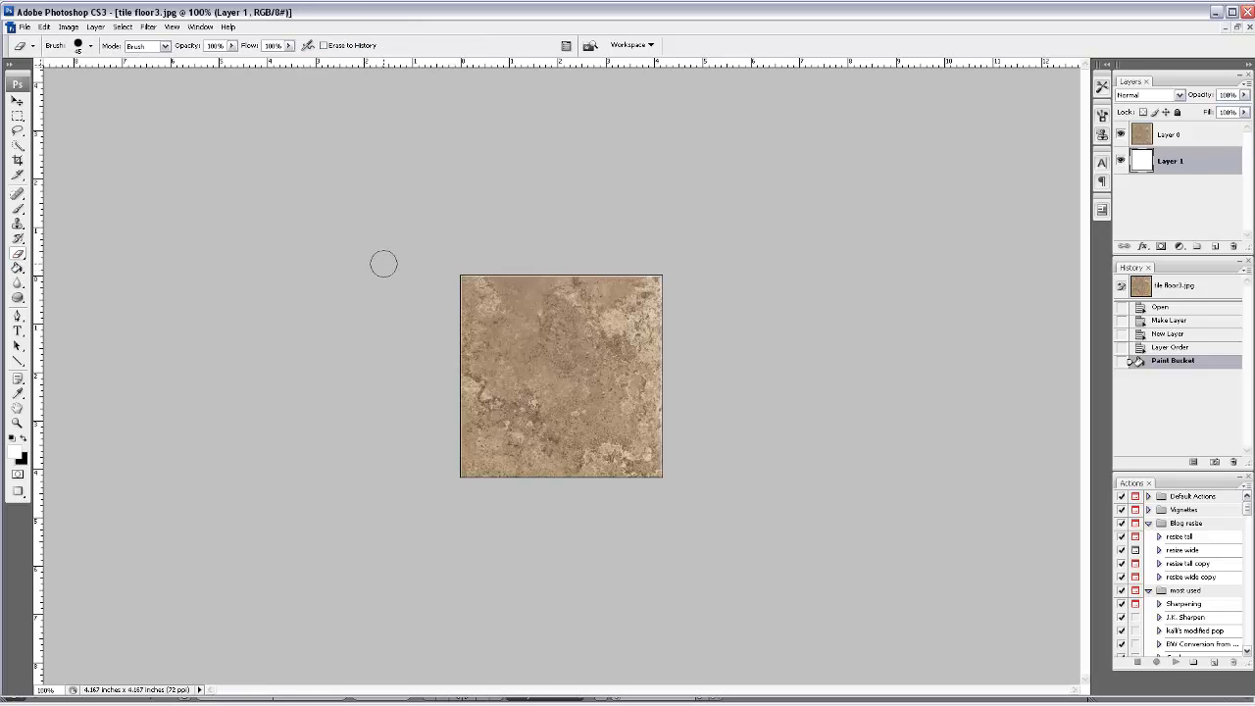
key(bracketleft)
key(bracketleft)
key(bracketleft)
click(456, 281)
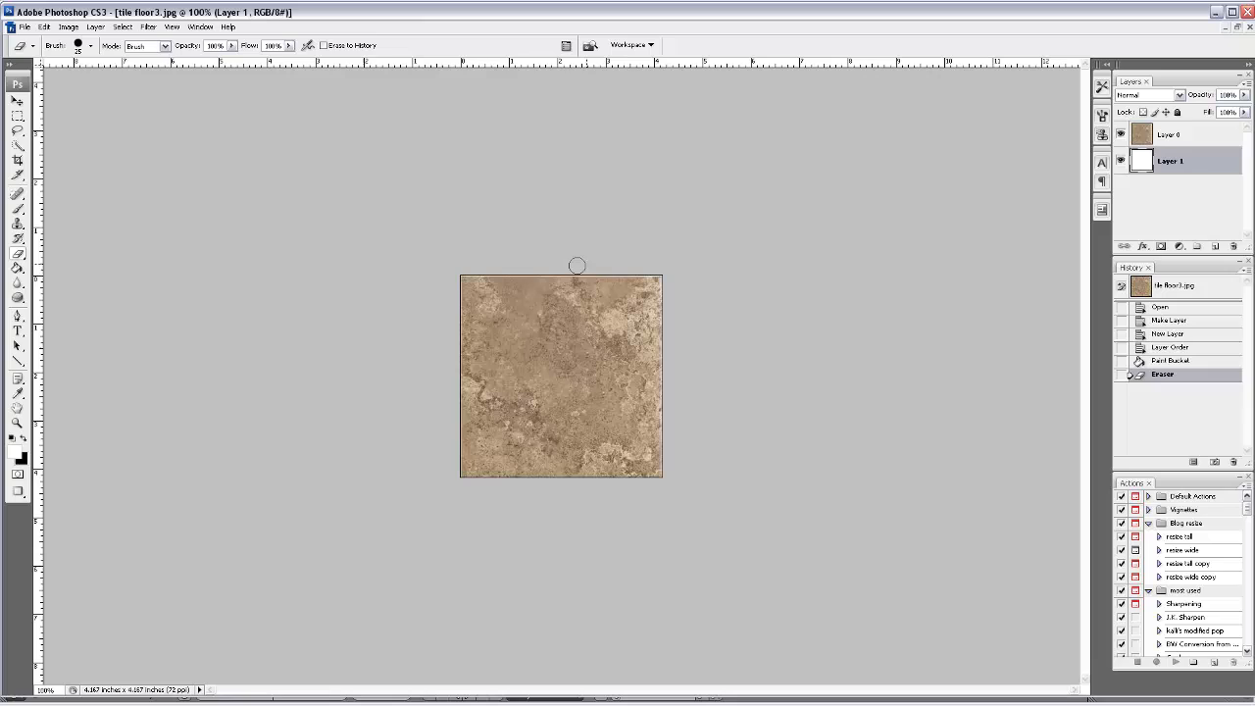
click(1178, 138)
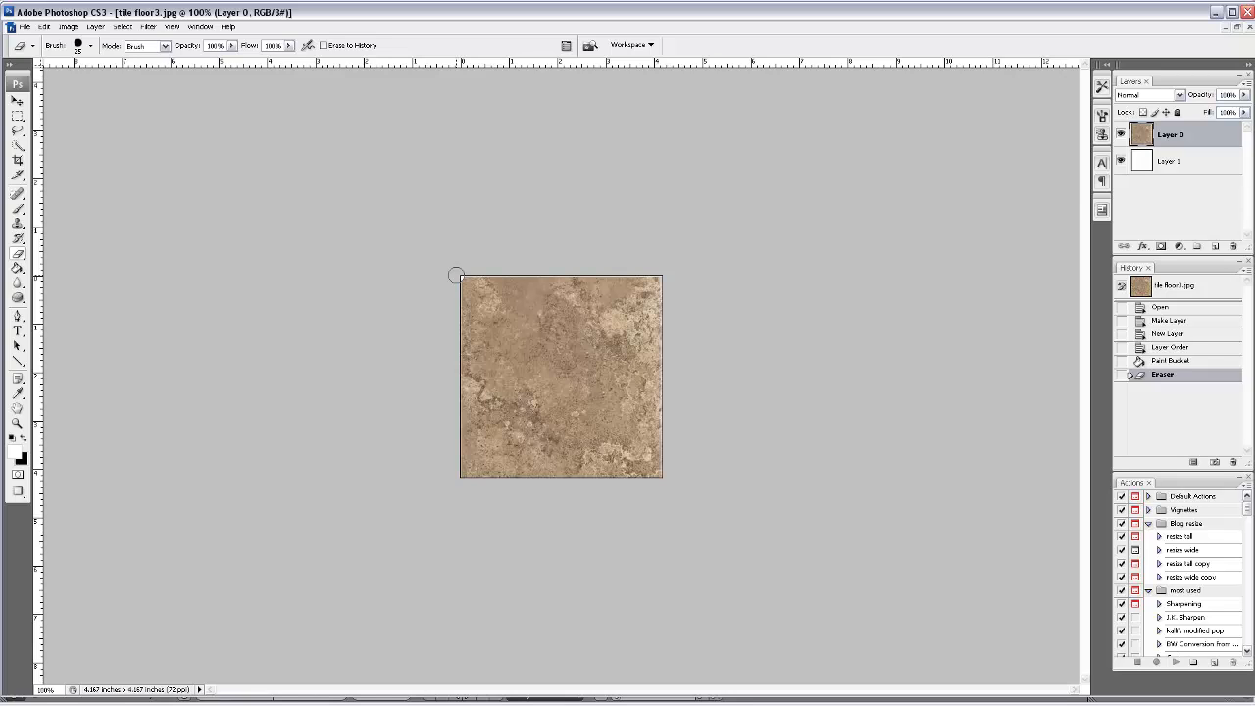
drag(456, 276, 458, 482)
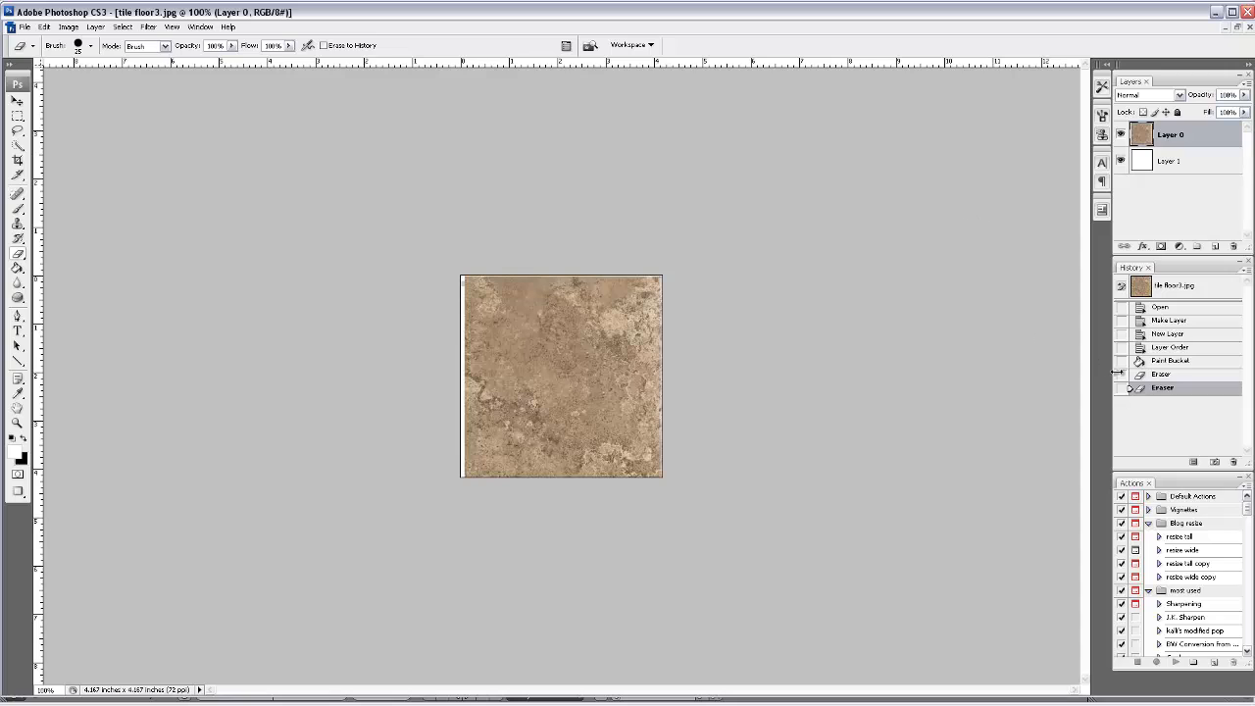
click(1162, 361)
click(1159, 142)
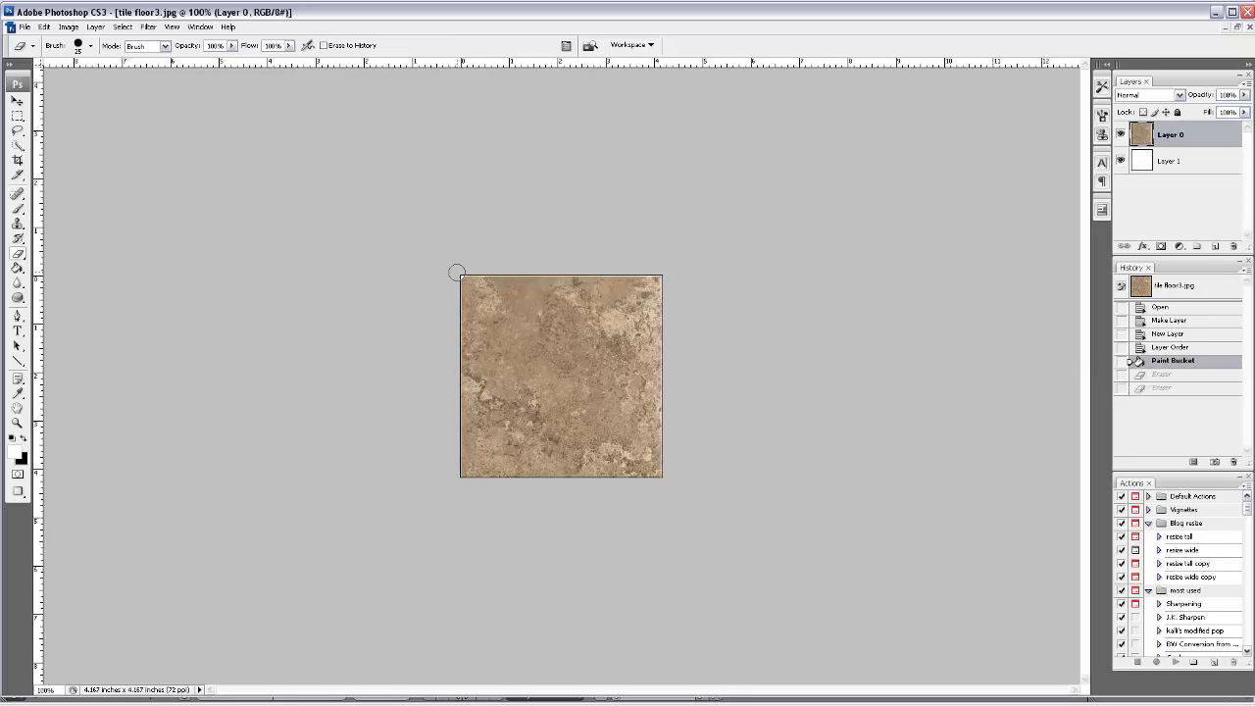
drag(457, 271, 457, 510)
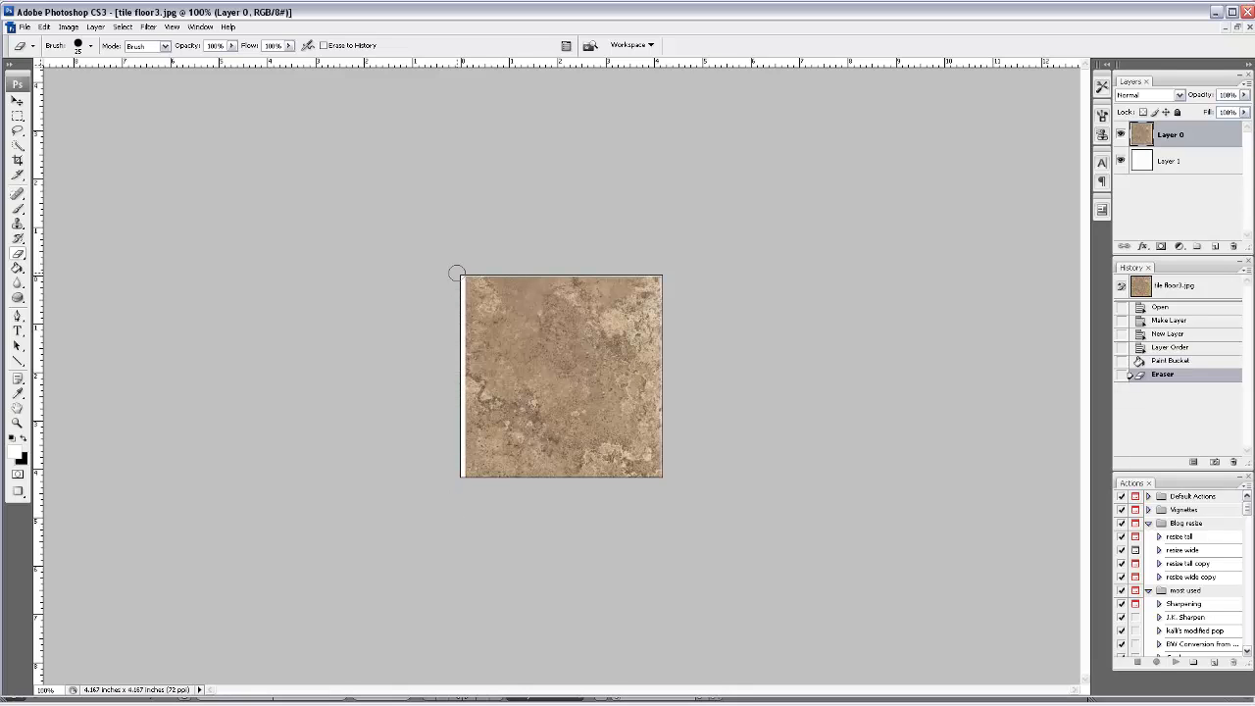
drag(462, 270, 714, 274)
key(ctrl+alt+z)
key(ctrl+alt+z)
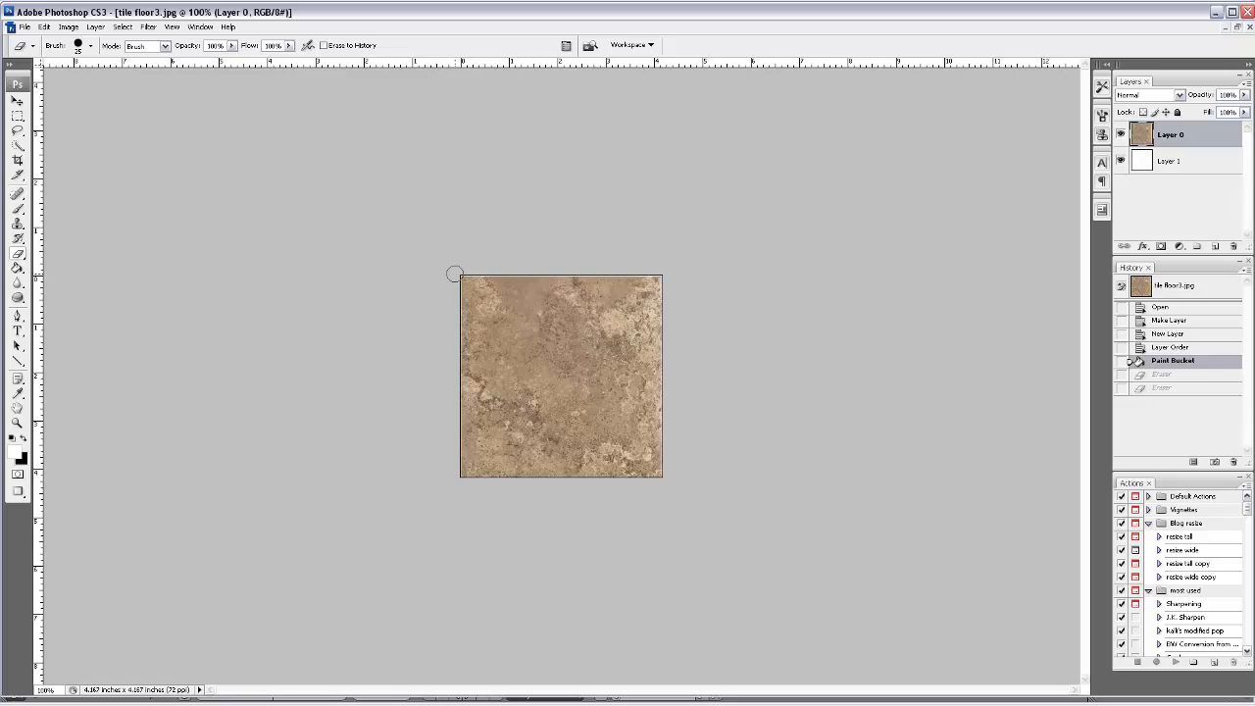
- Erase a thin strip along all four edges of the tile layer to make white grout lines
drag(453, 274, 468, 510)
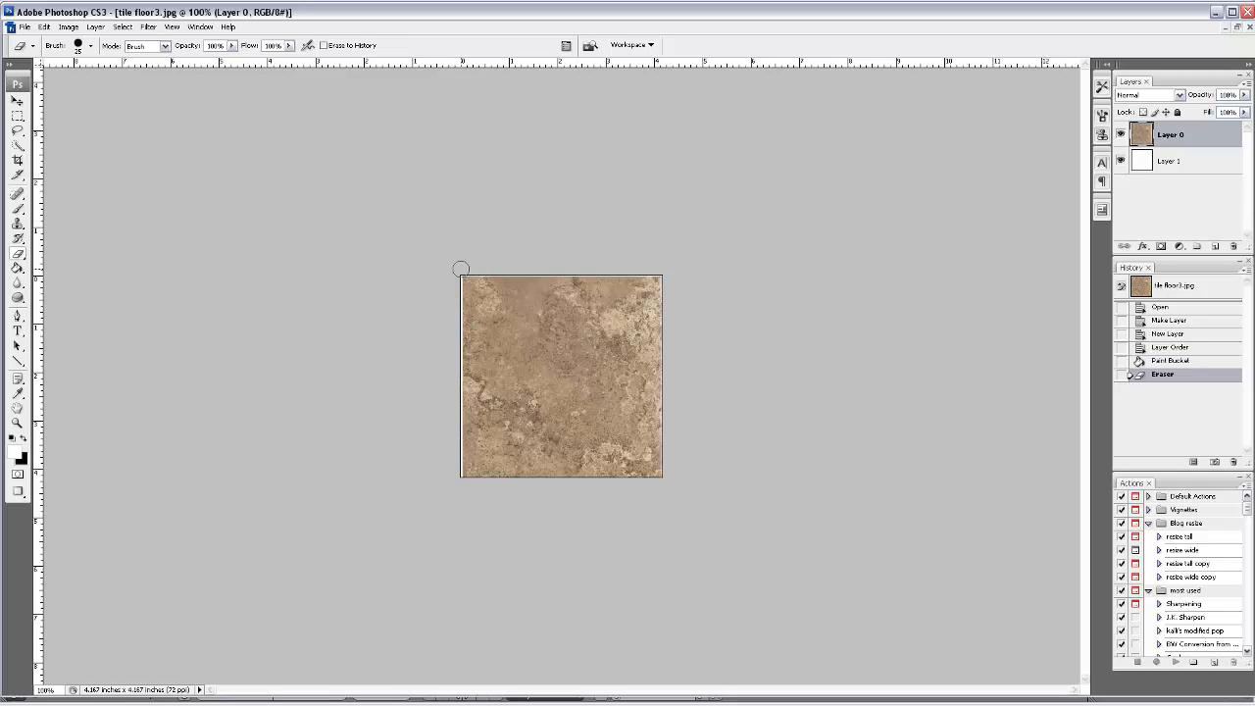
mouse_move(460, 269)
mouse_down()
mouse_move(673, 274)
mouse_move(671, 498)
mouse_up()
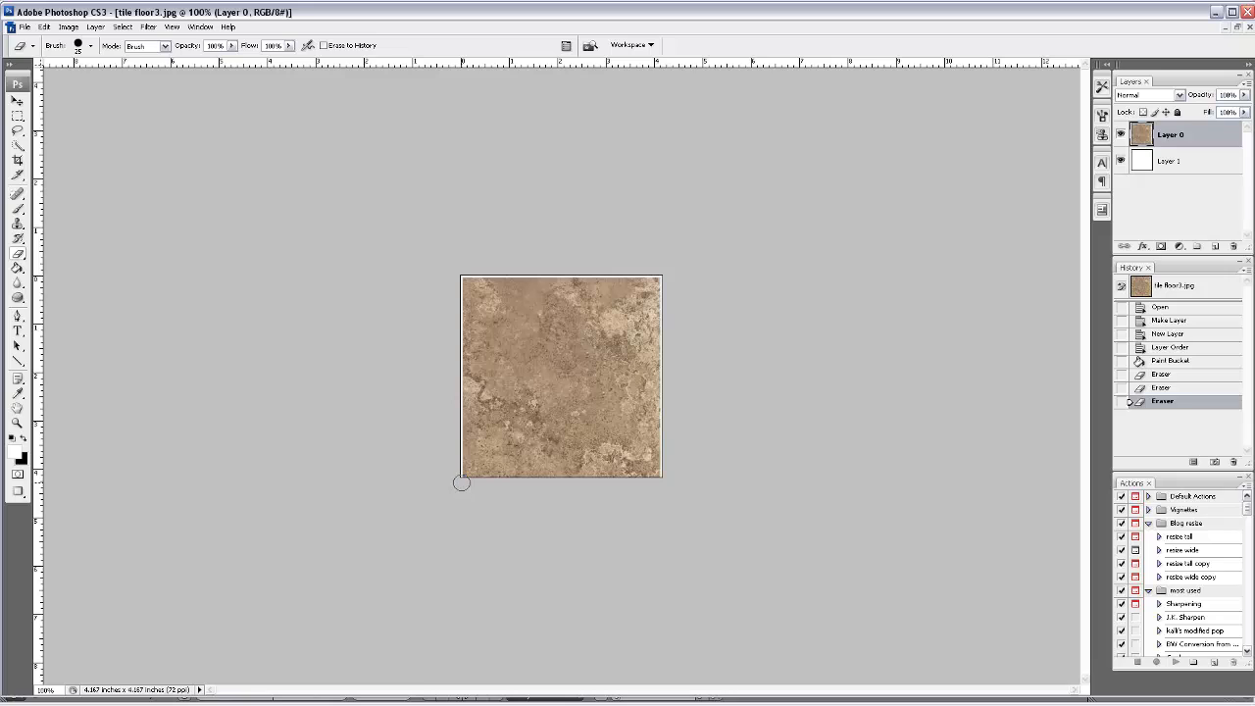
drag(461, 483, 666, 484)
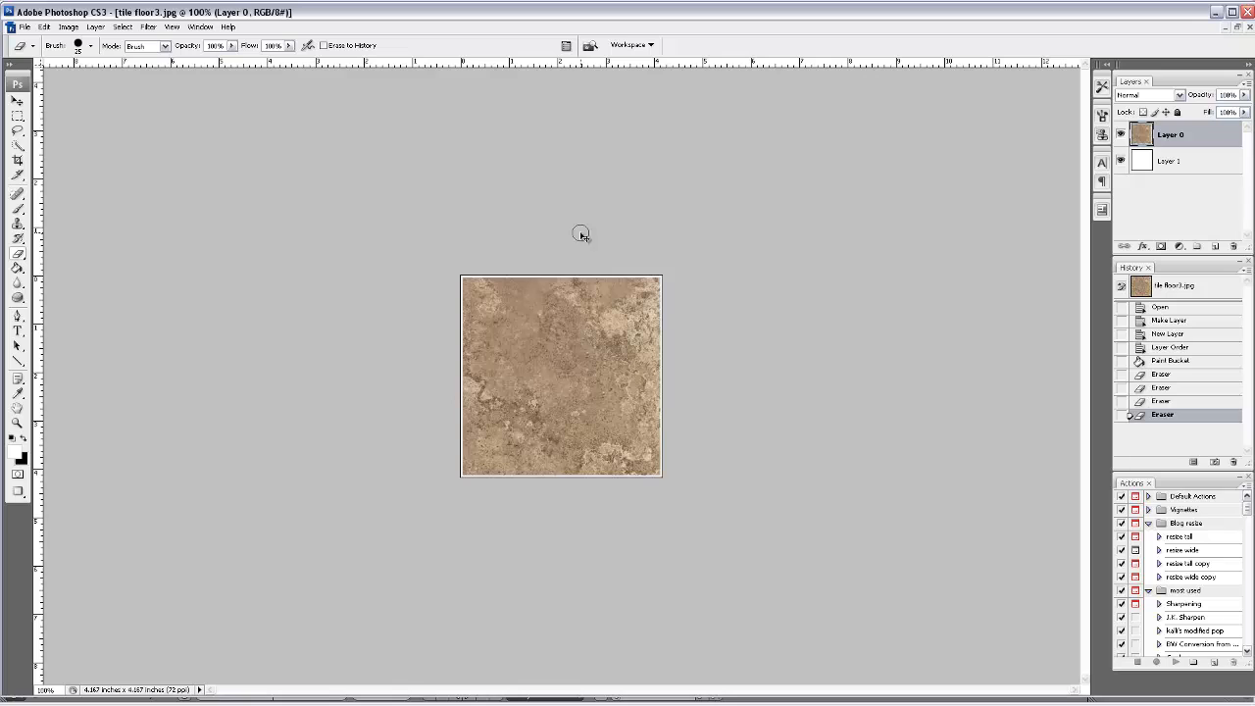
- Save the edited tile to the Desktop as a JPEG named tile floor3 copy.jpg at Maximum quality
key(ctrl+shift+s)
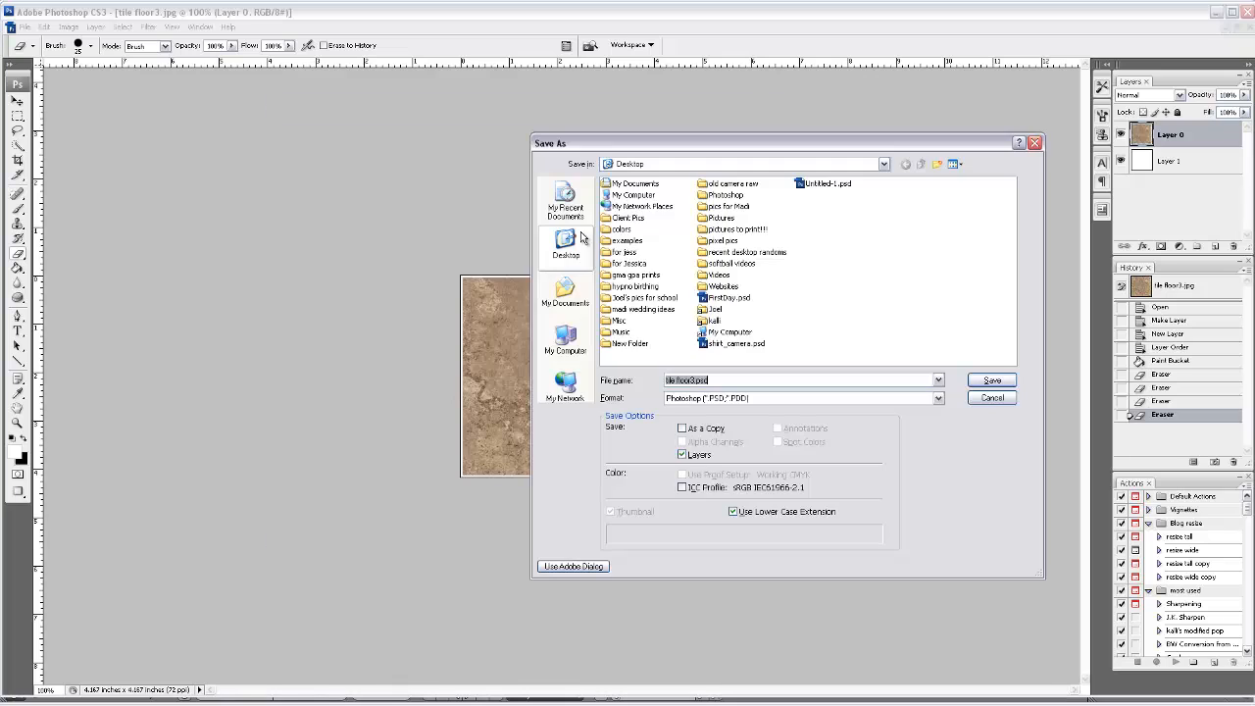
click(747, 397)
click(700, 453)
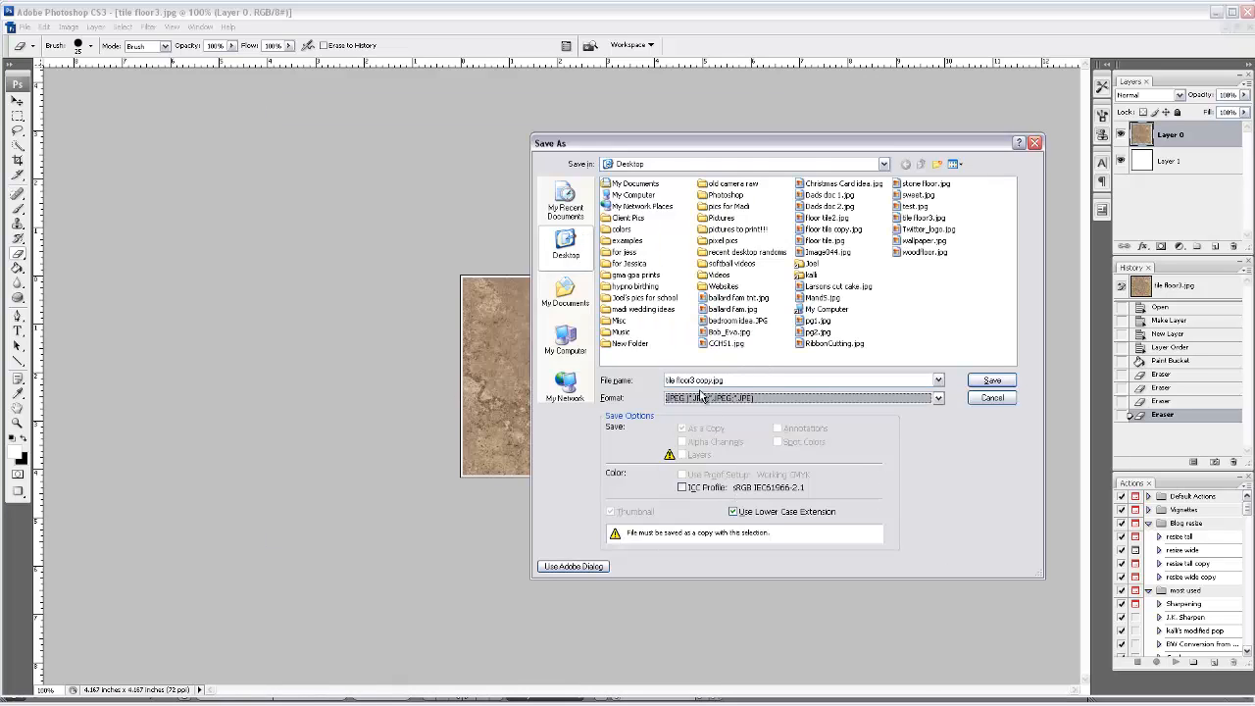
click(992, 380)
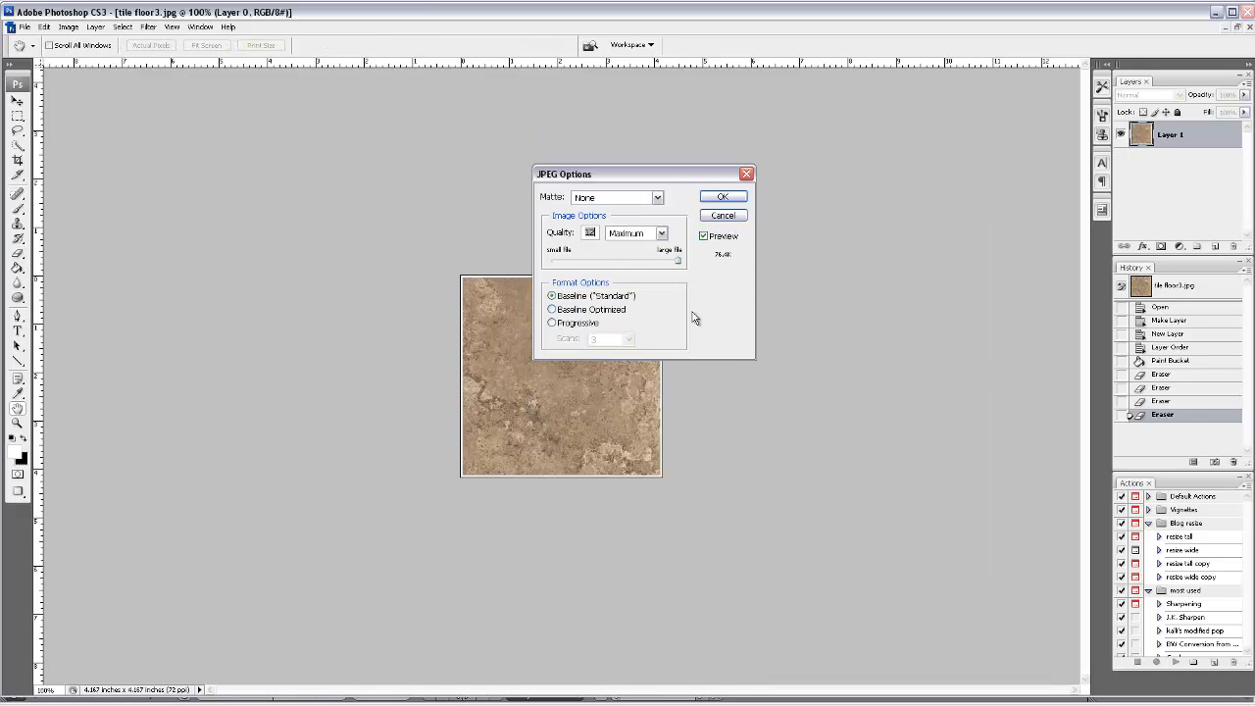
click(722, 197)
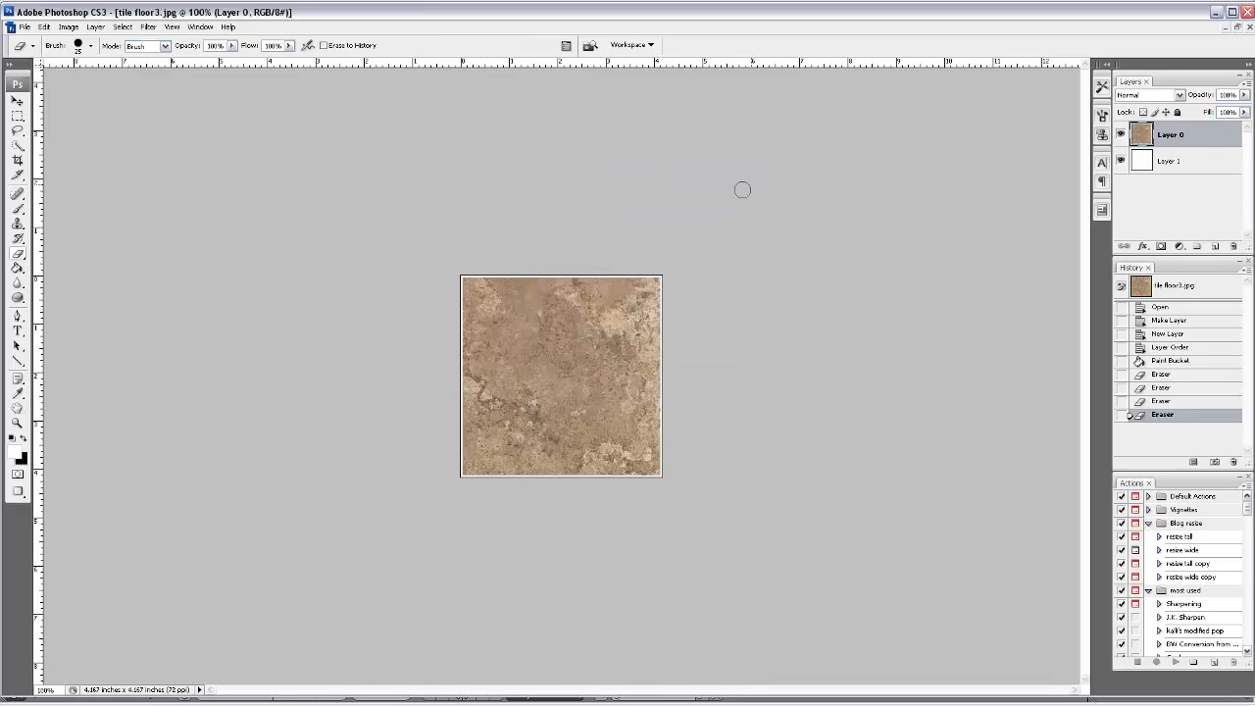
- Switch back to Blender and replace the floor material's texture with a new one of type Image or Movie
click(1215, 14)
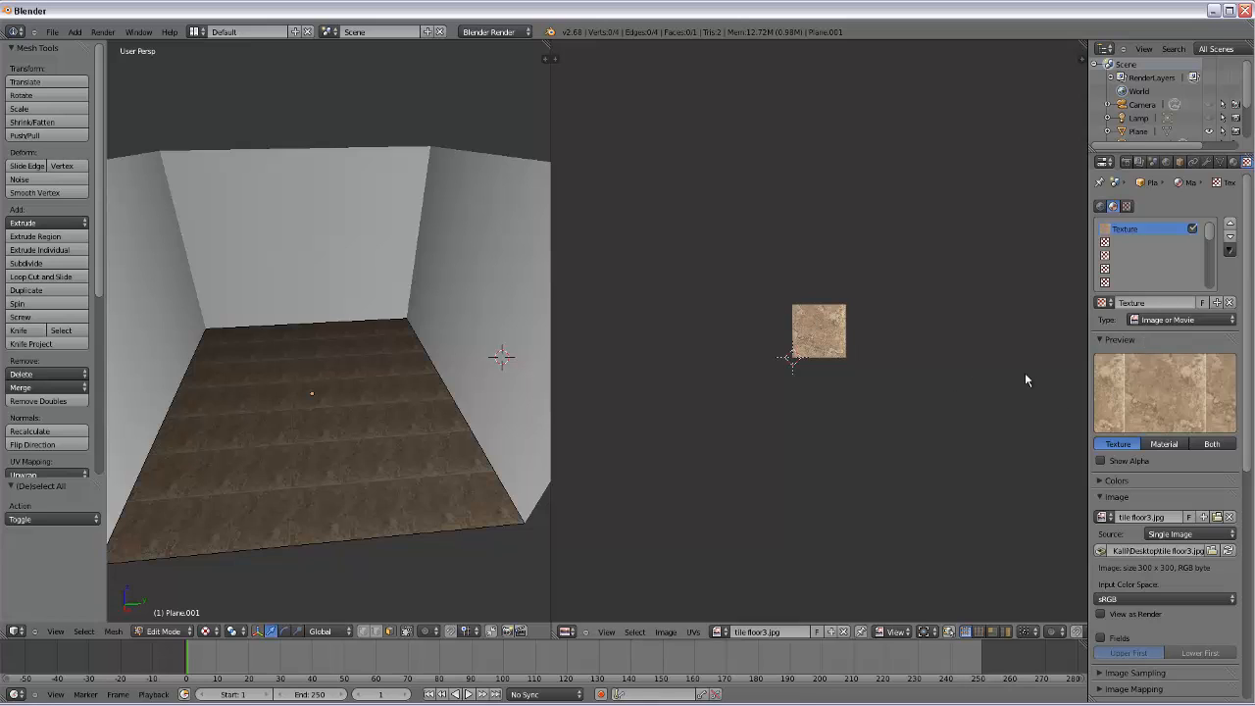
click(1232, 518)
click(1229, 302)
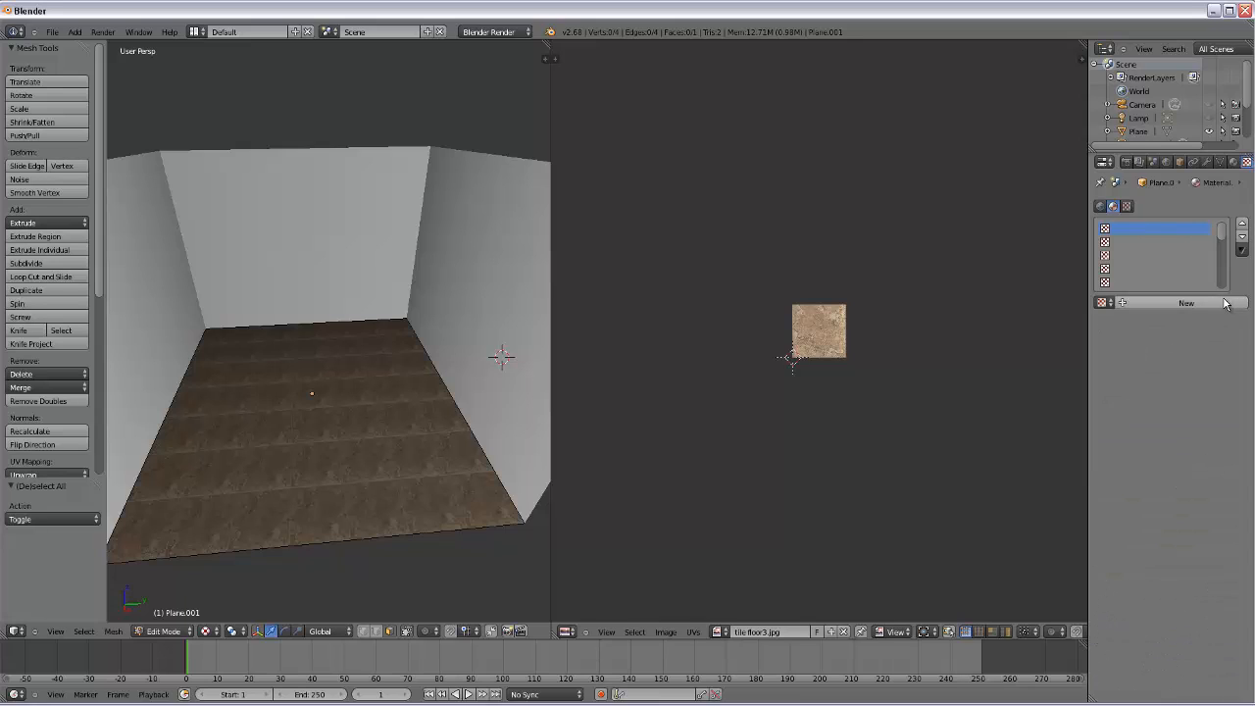
click(1149, 305)
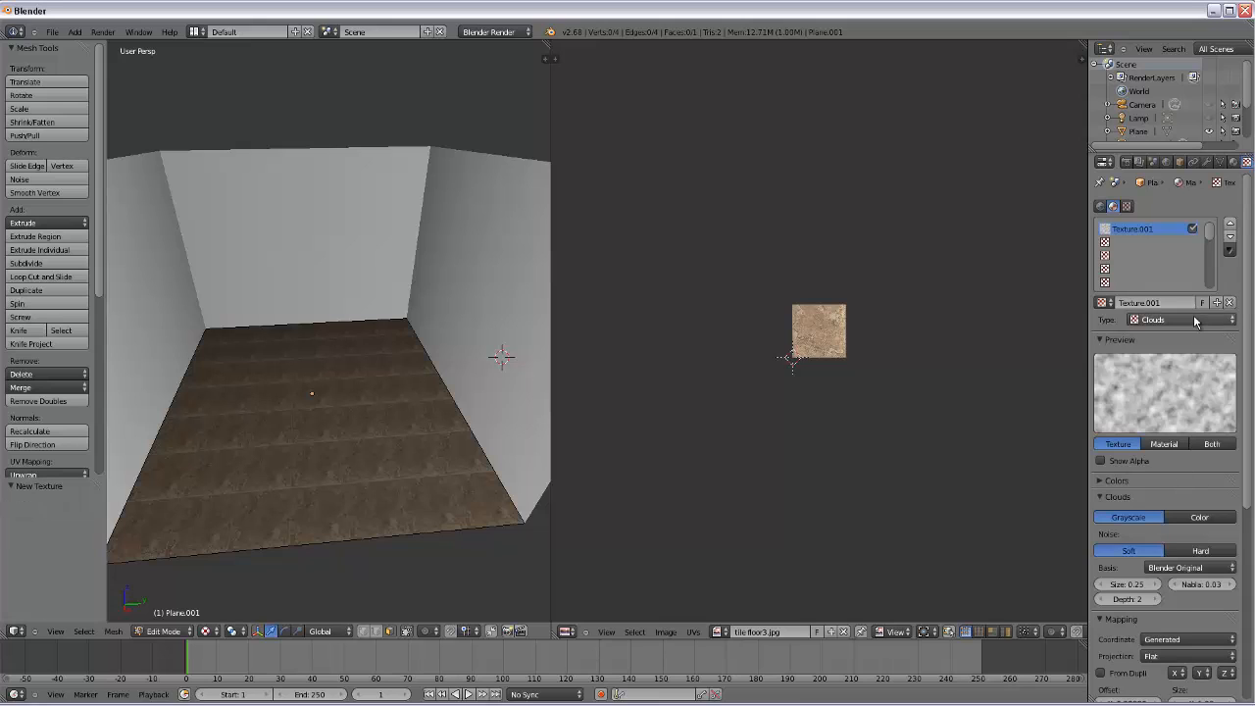
click(1181, 319)
click(1168, 235)
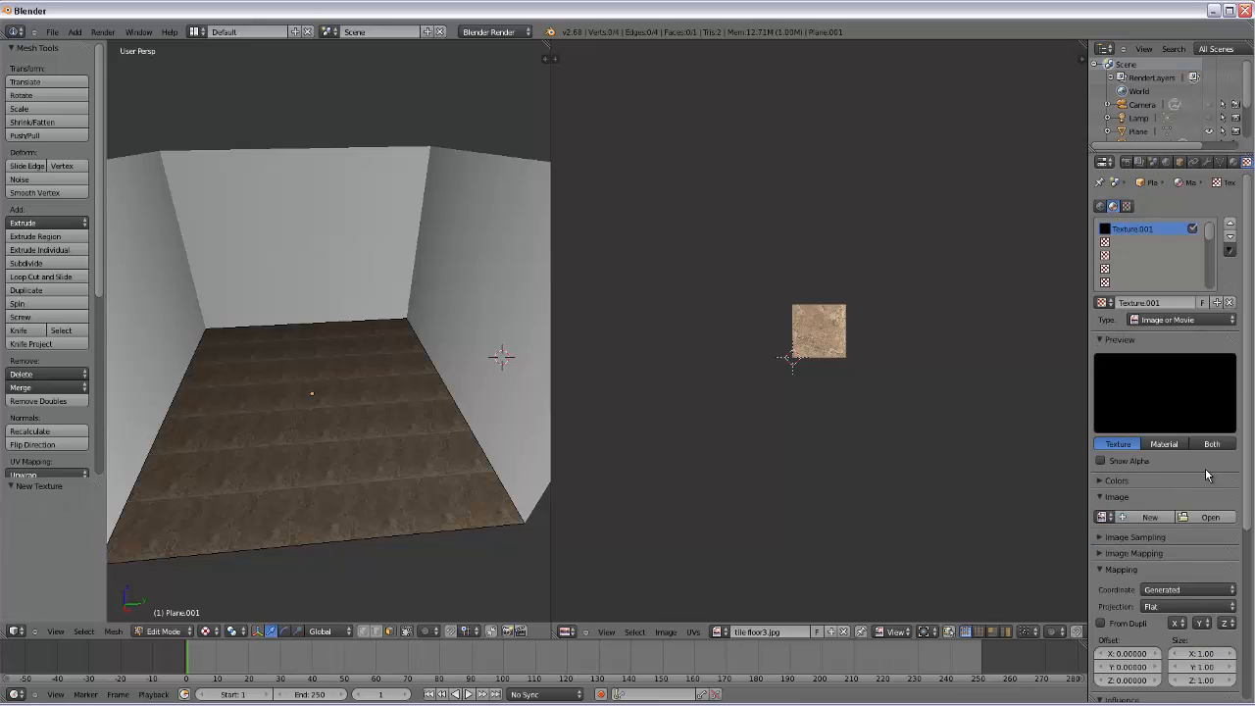
- Load tile floor3 copy.jpg from the Desktop into the new texture and set its mapping coordinates to UV
click(1208, 518)
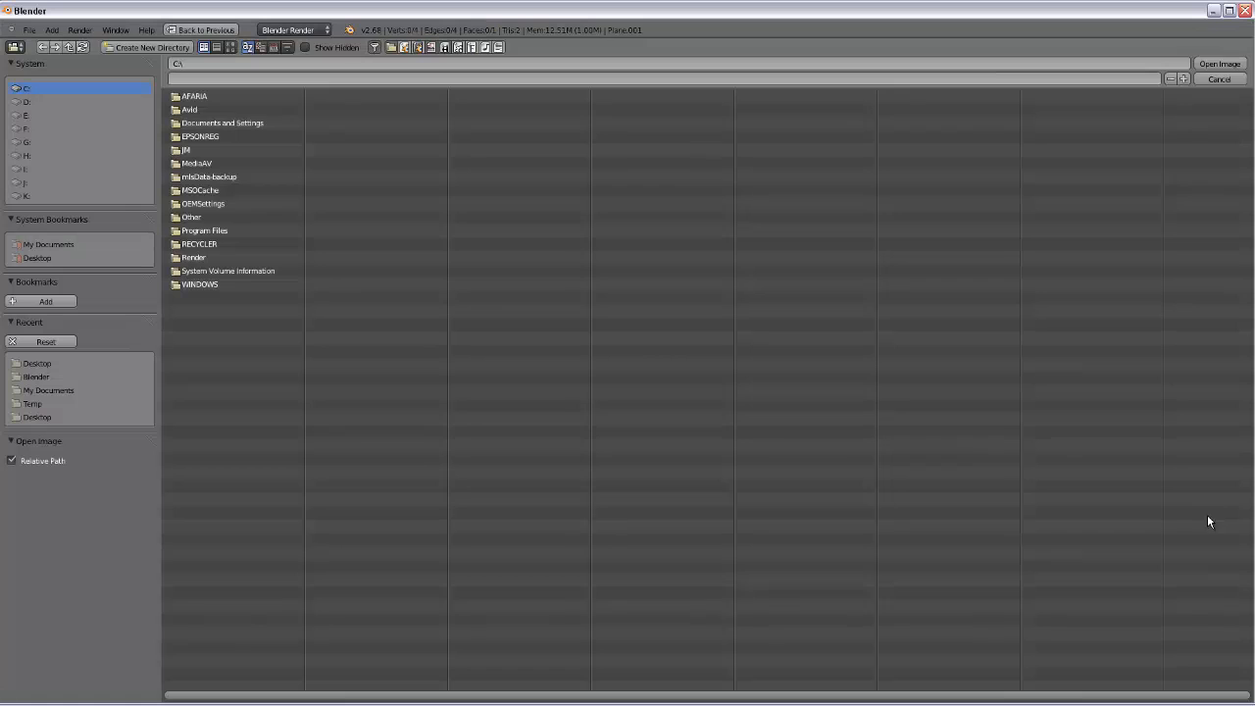
click(37, 258)
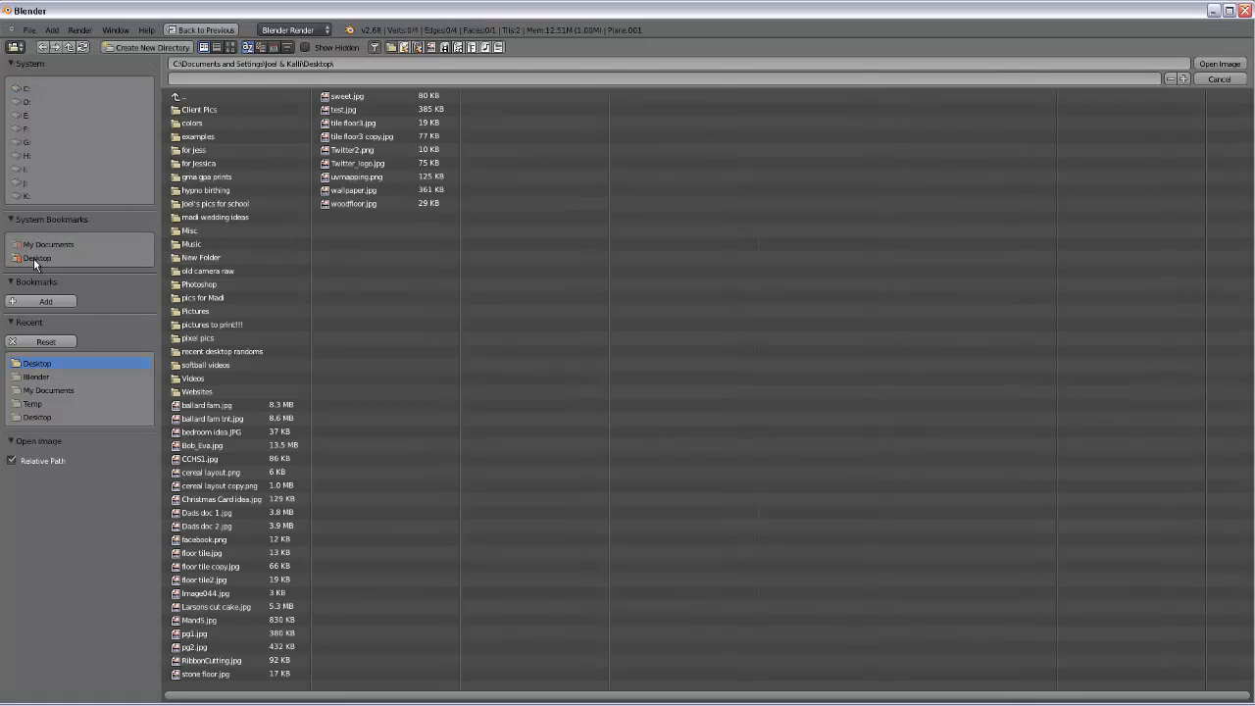
double_click(361, 136)
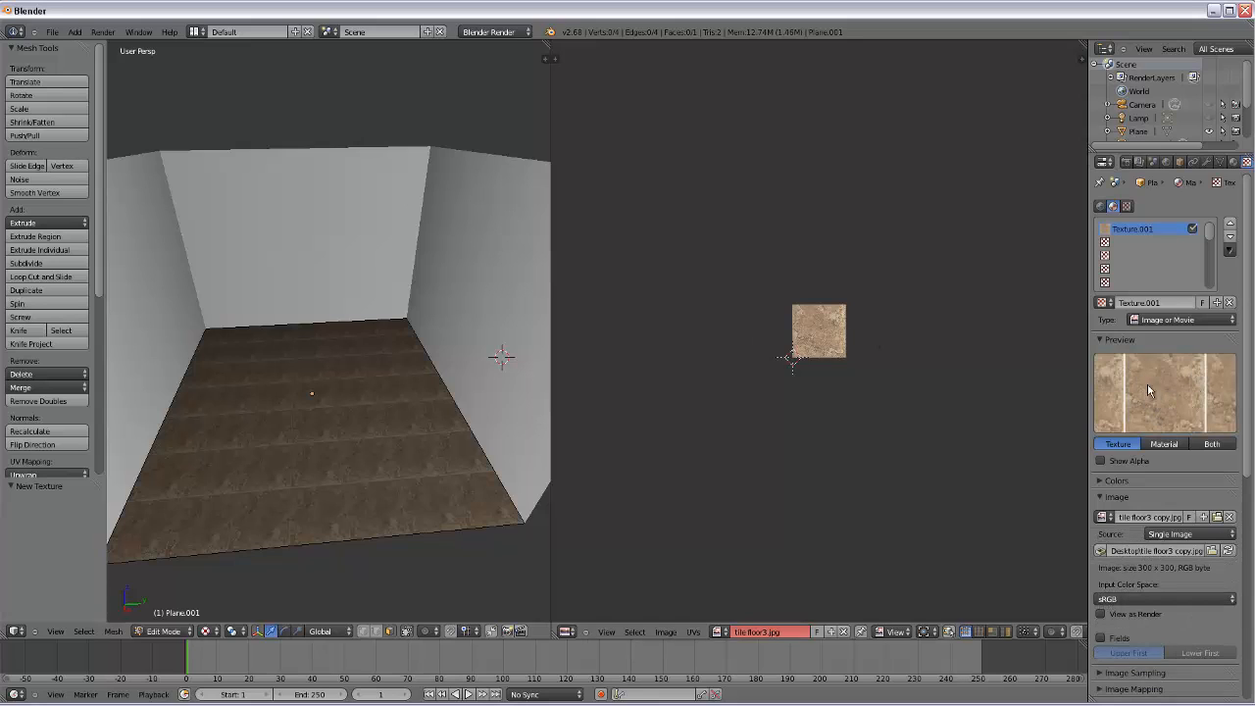
scroll(1193, 520, down, 2)
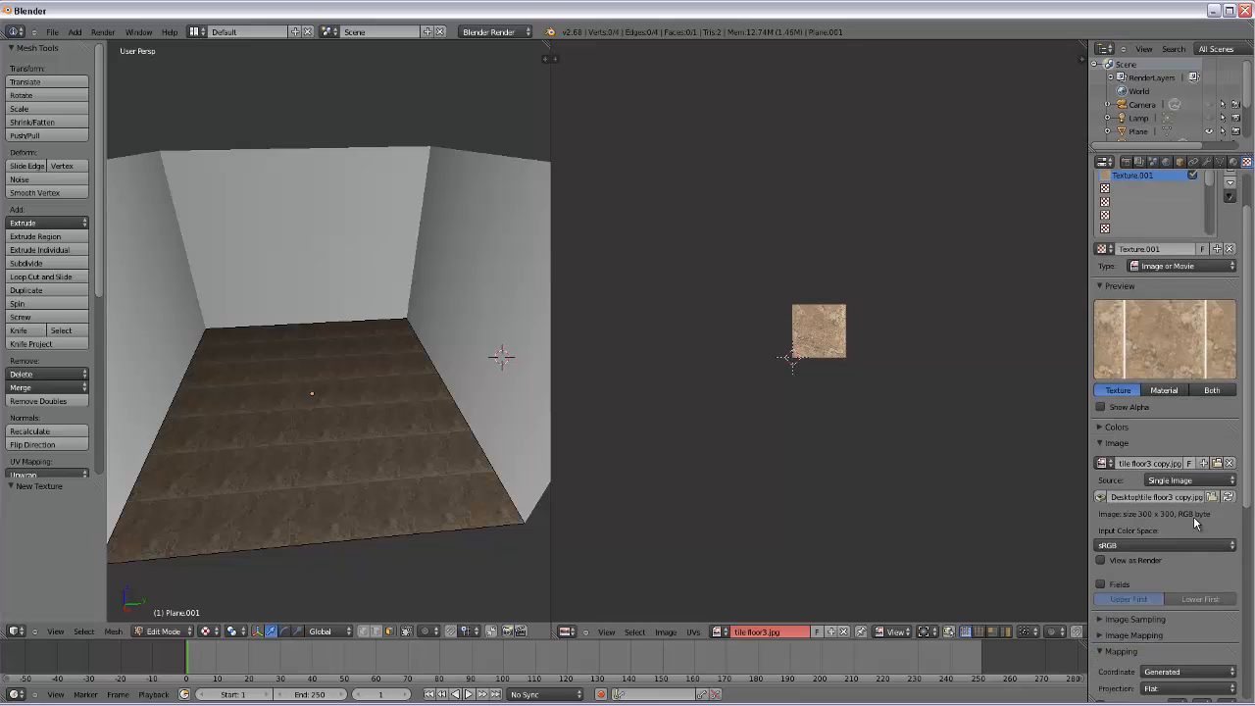
click(1180, 618)
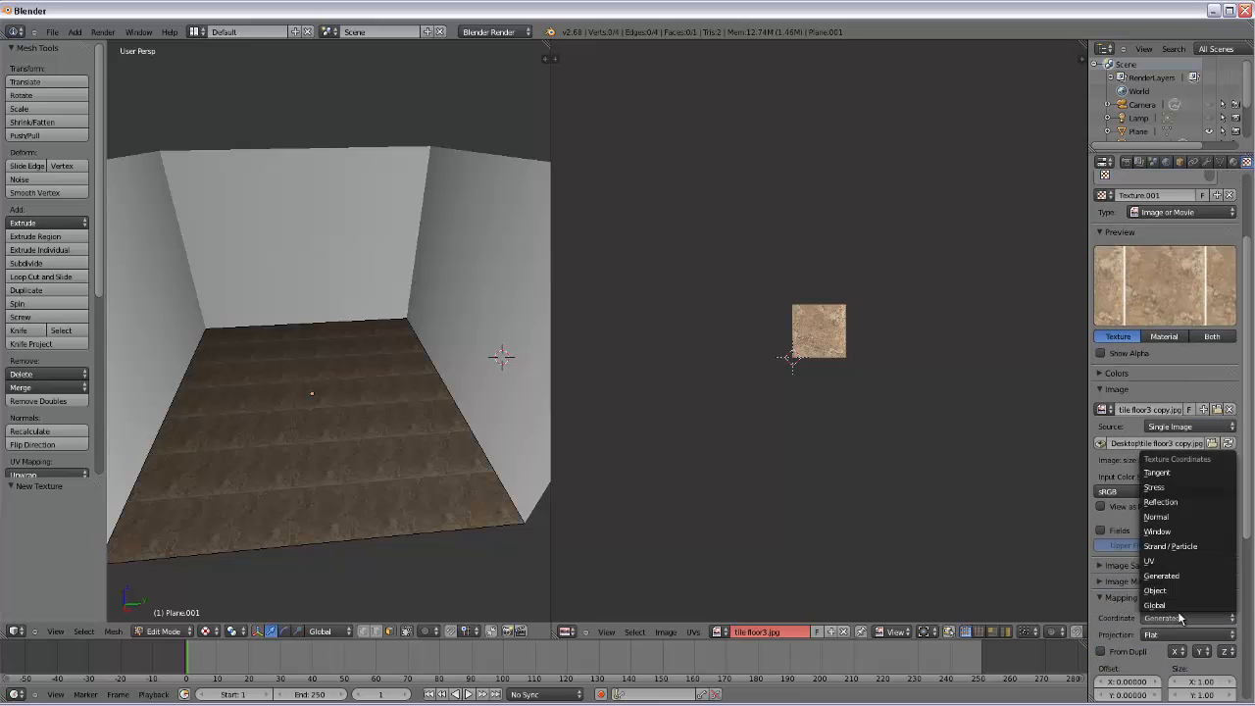
click(1161, 566)
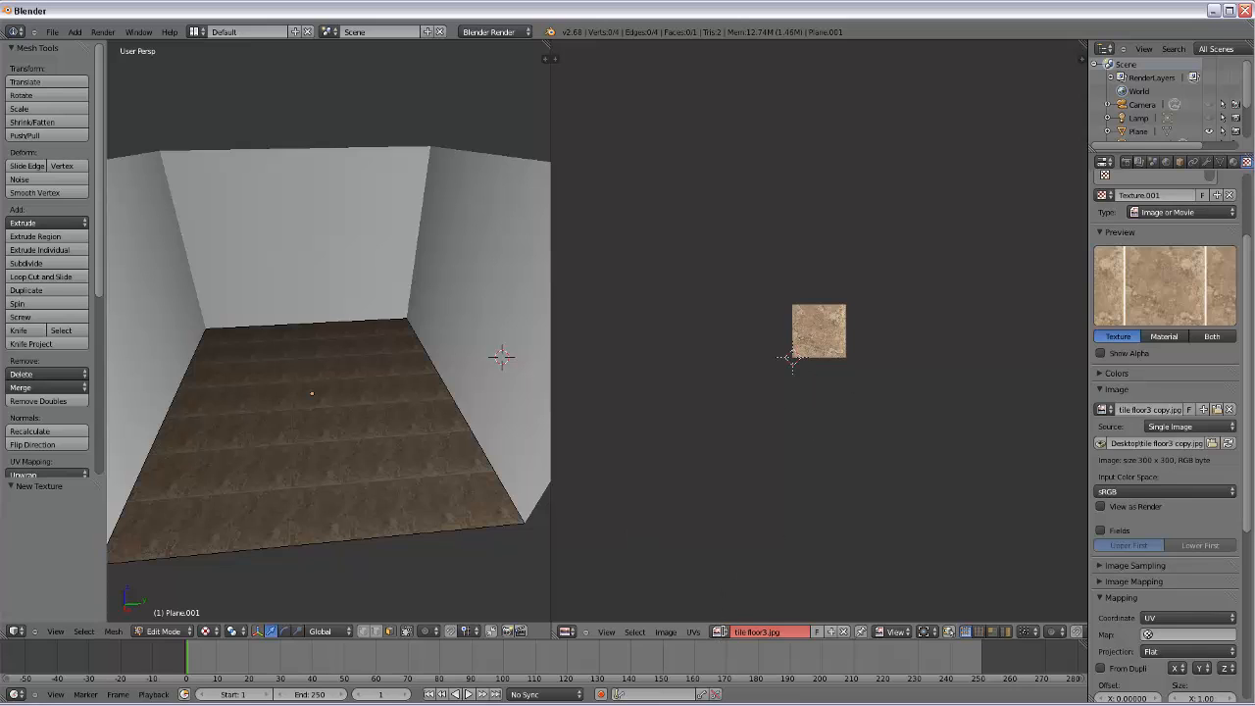
- Select the whole floor face and assign tile floor3 copy.jpg to its UV layout
click(720, 631)
click(755, 490)
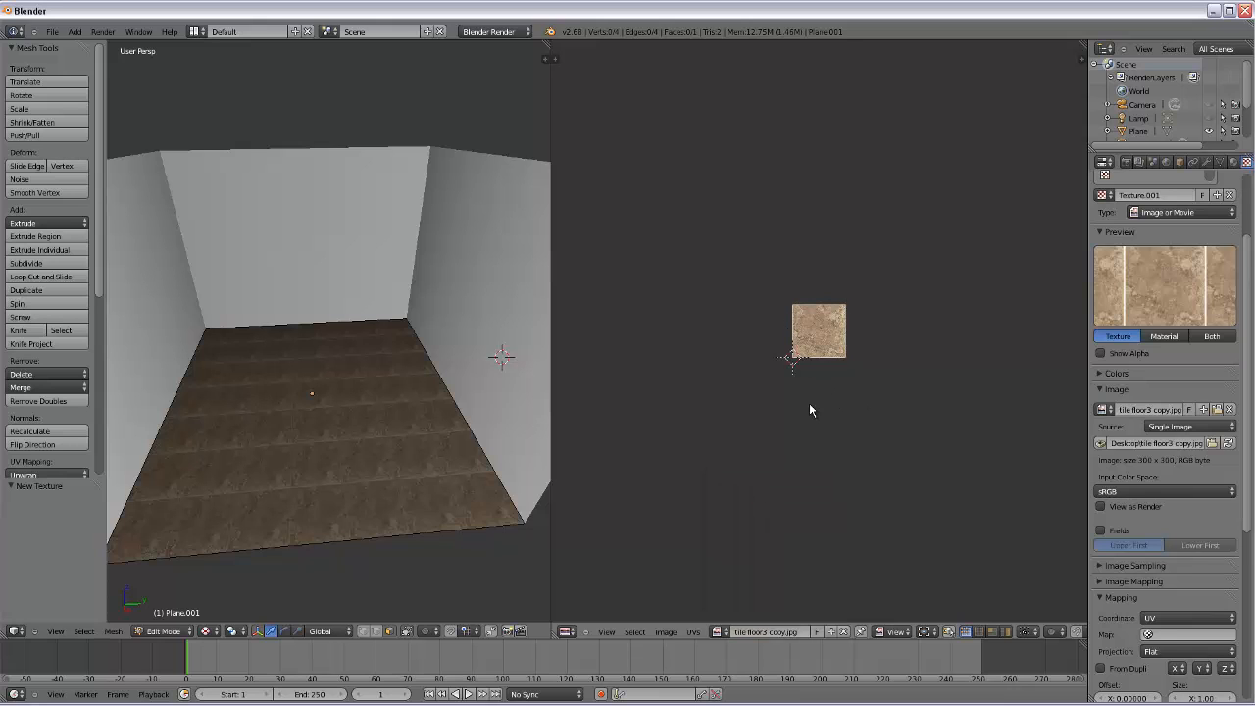
key(a)
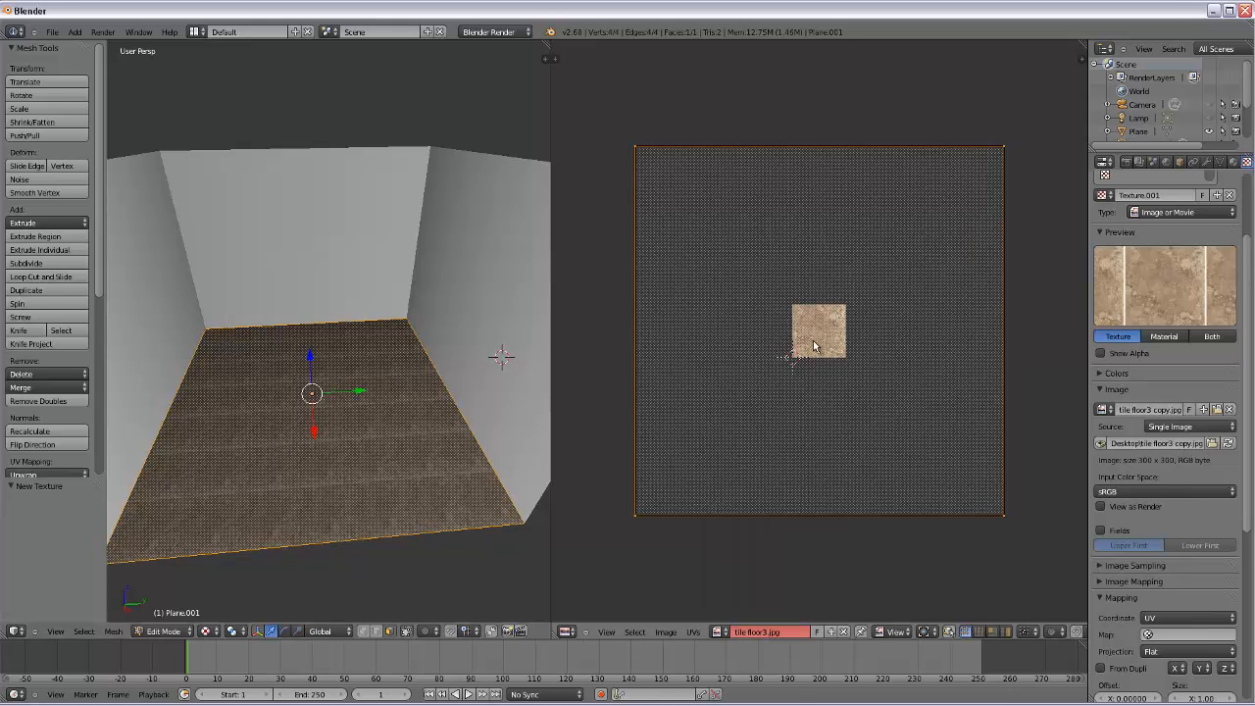
click(718, 631)
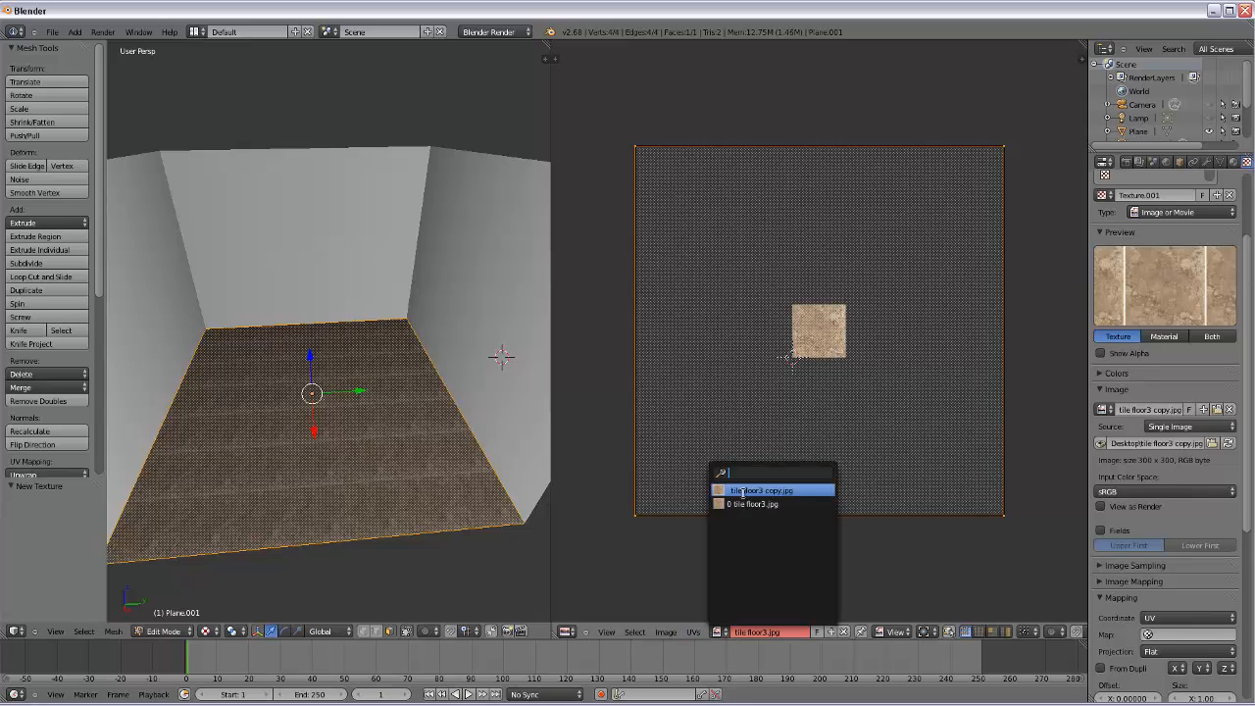
click(740, 490)
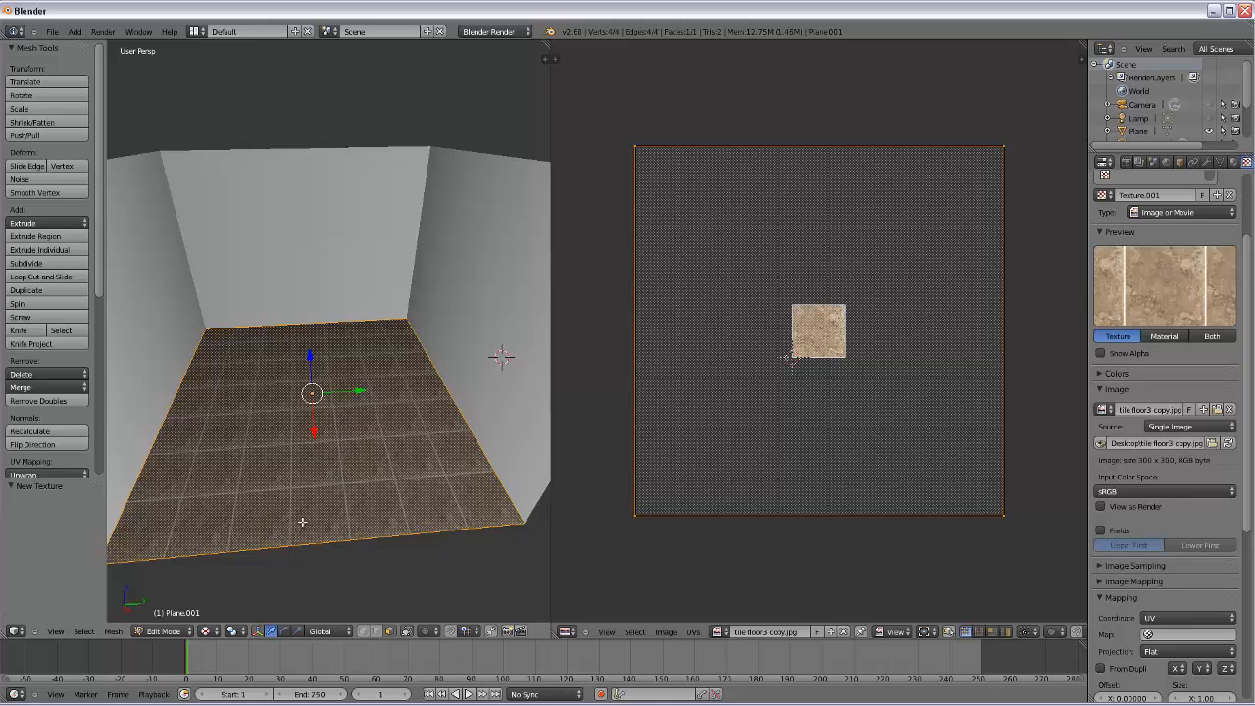
- Deselect the floor face and examine the tiles and grout lines on the room's floor
key(a)
middle_drag(307, 481, 361, 535)
scroll(328, 498, up, 4)
scroll(323, 500, down, 3)
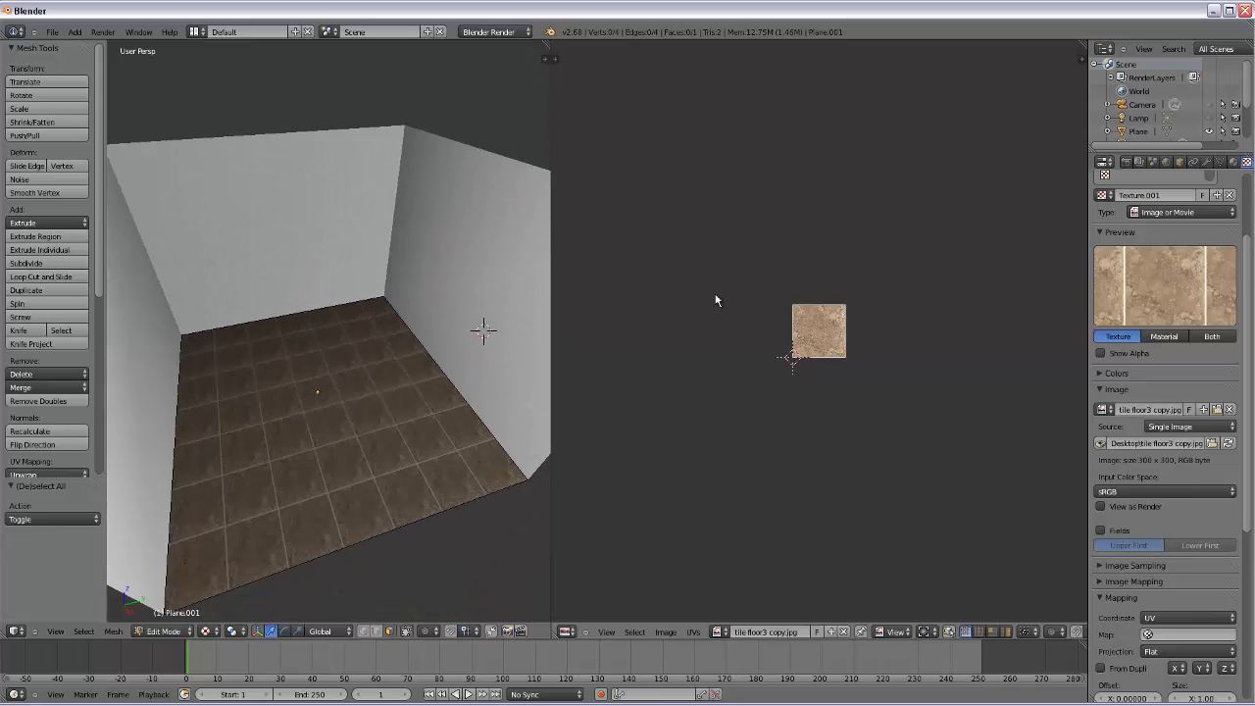